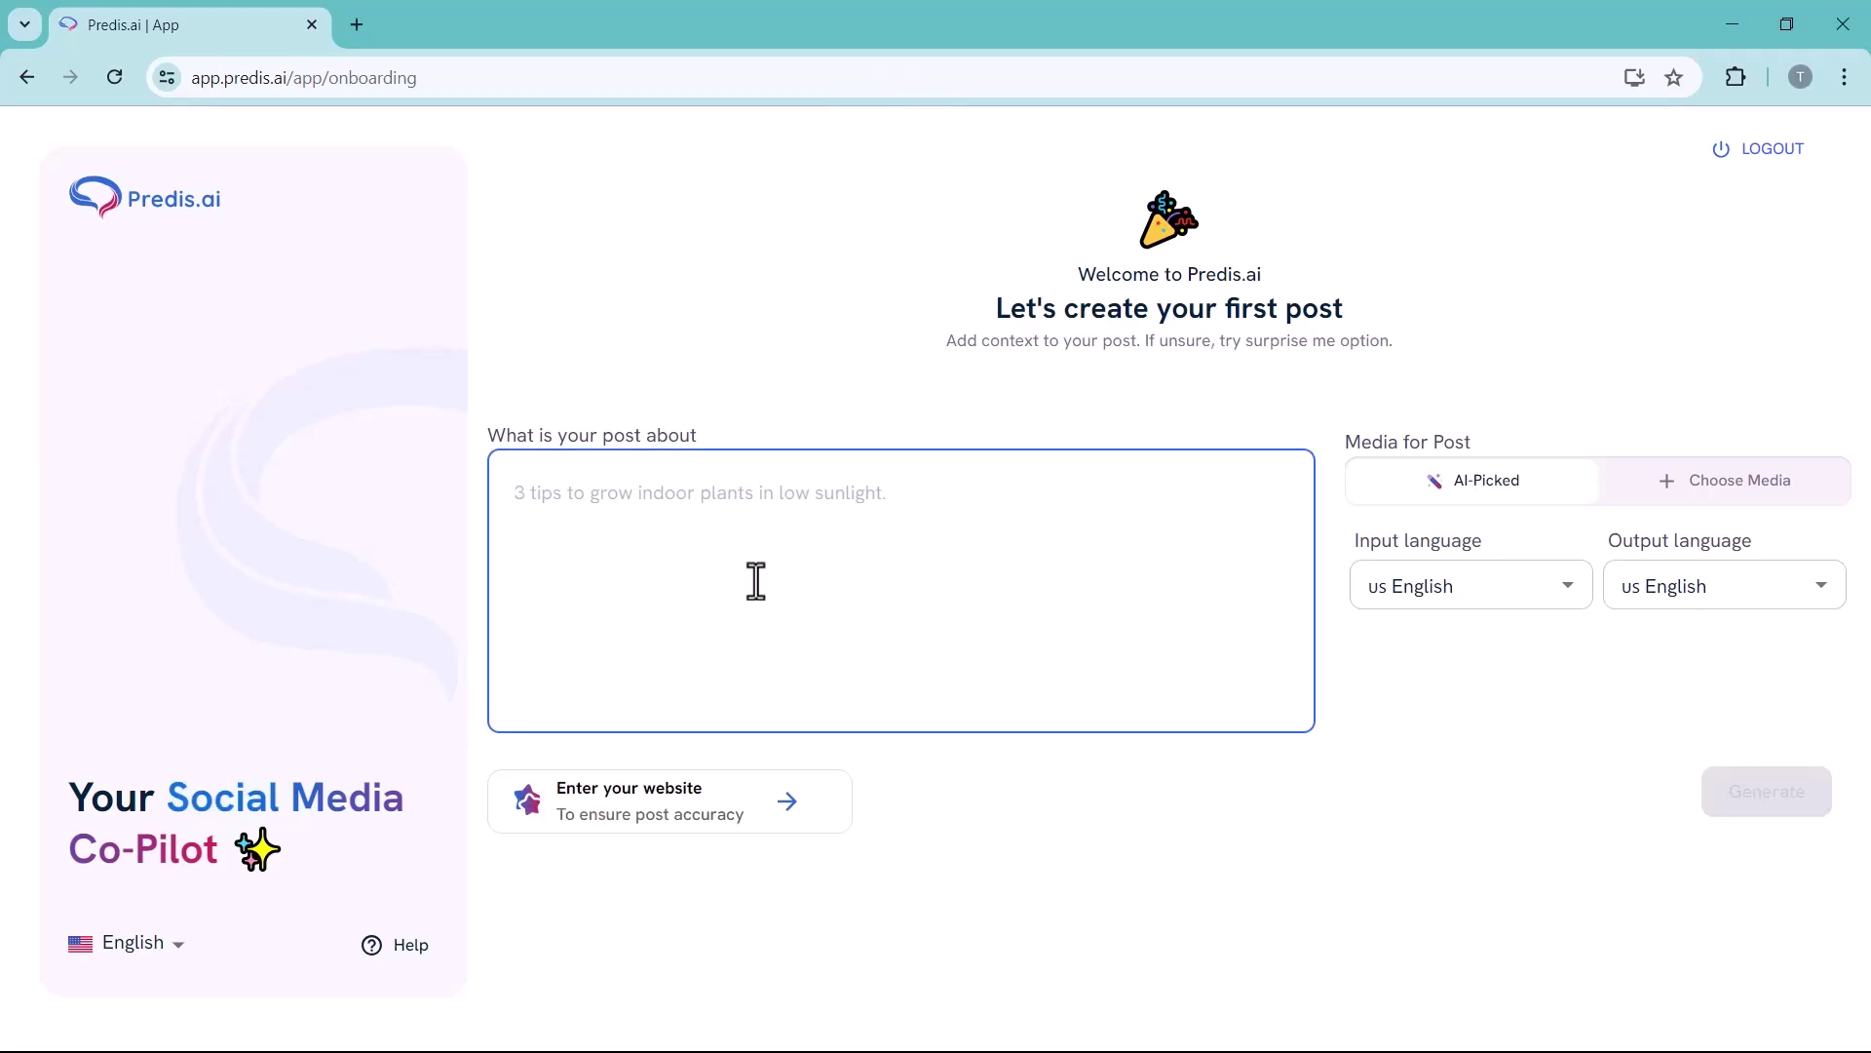
pyautogui.write('5 Tips to Make mon')
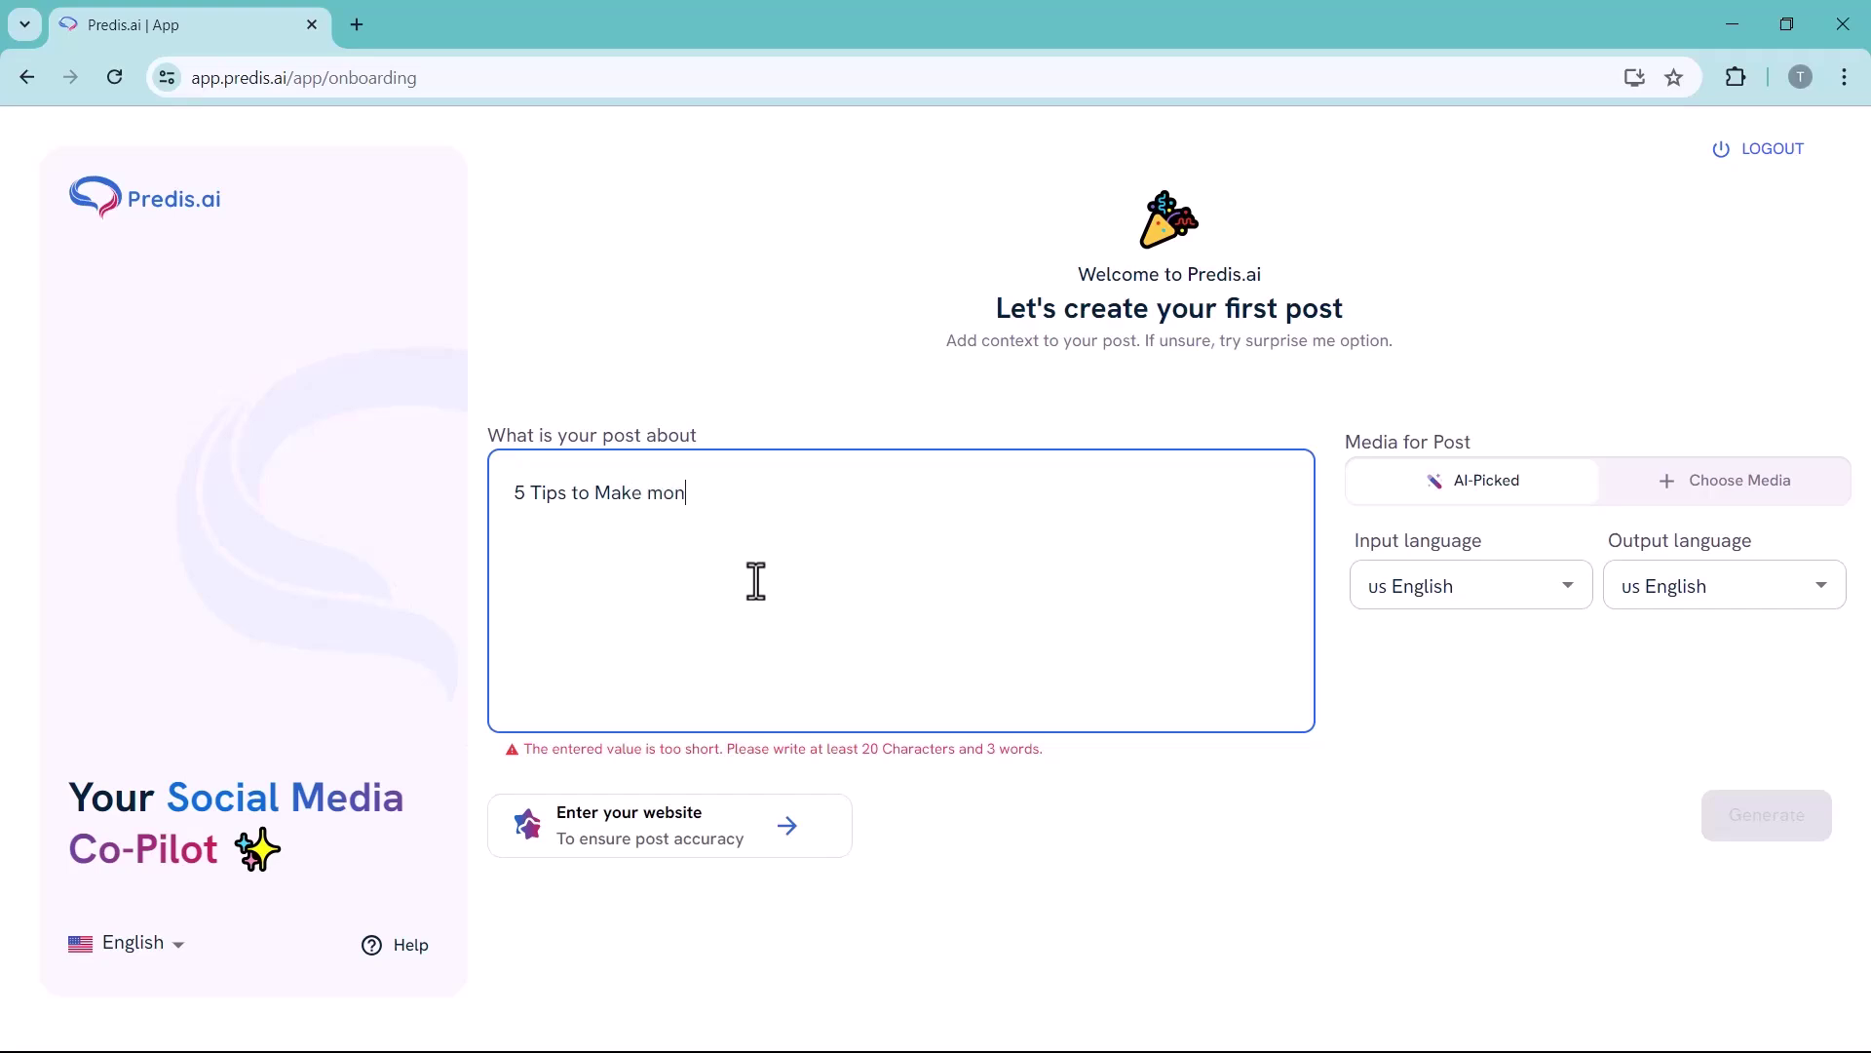
pyautogui.write('ey online')
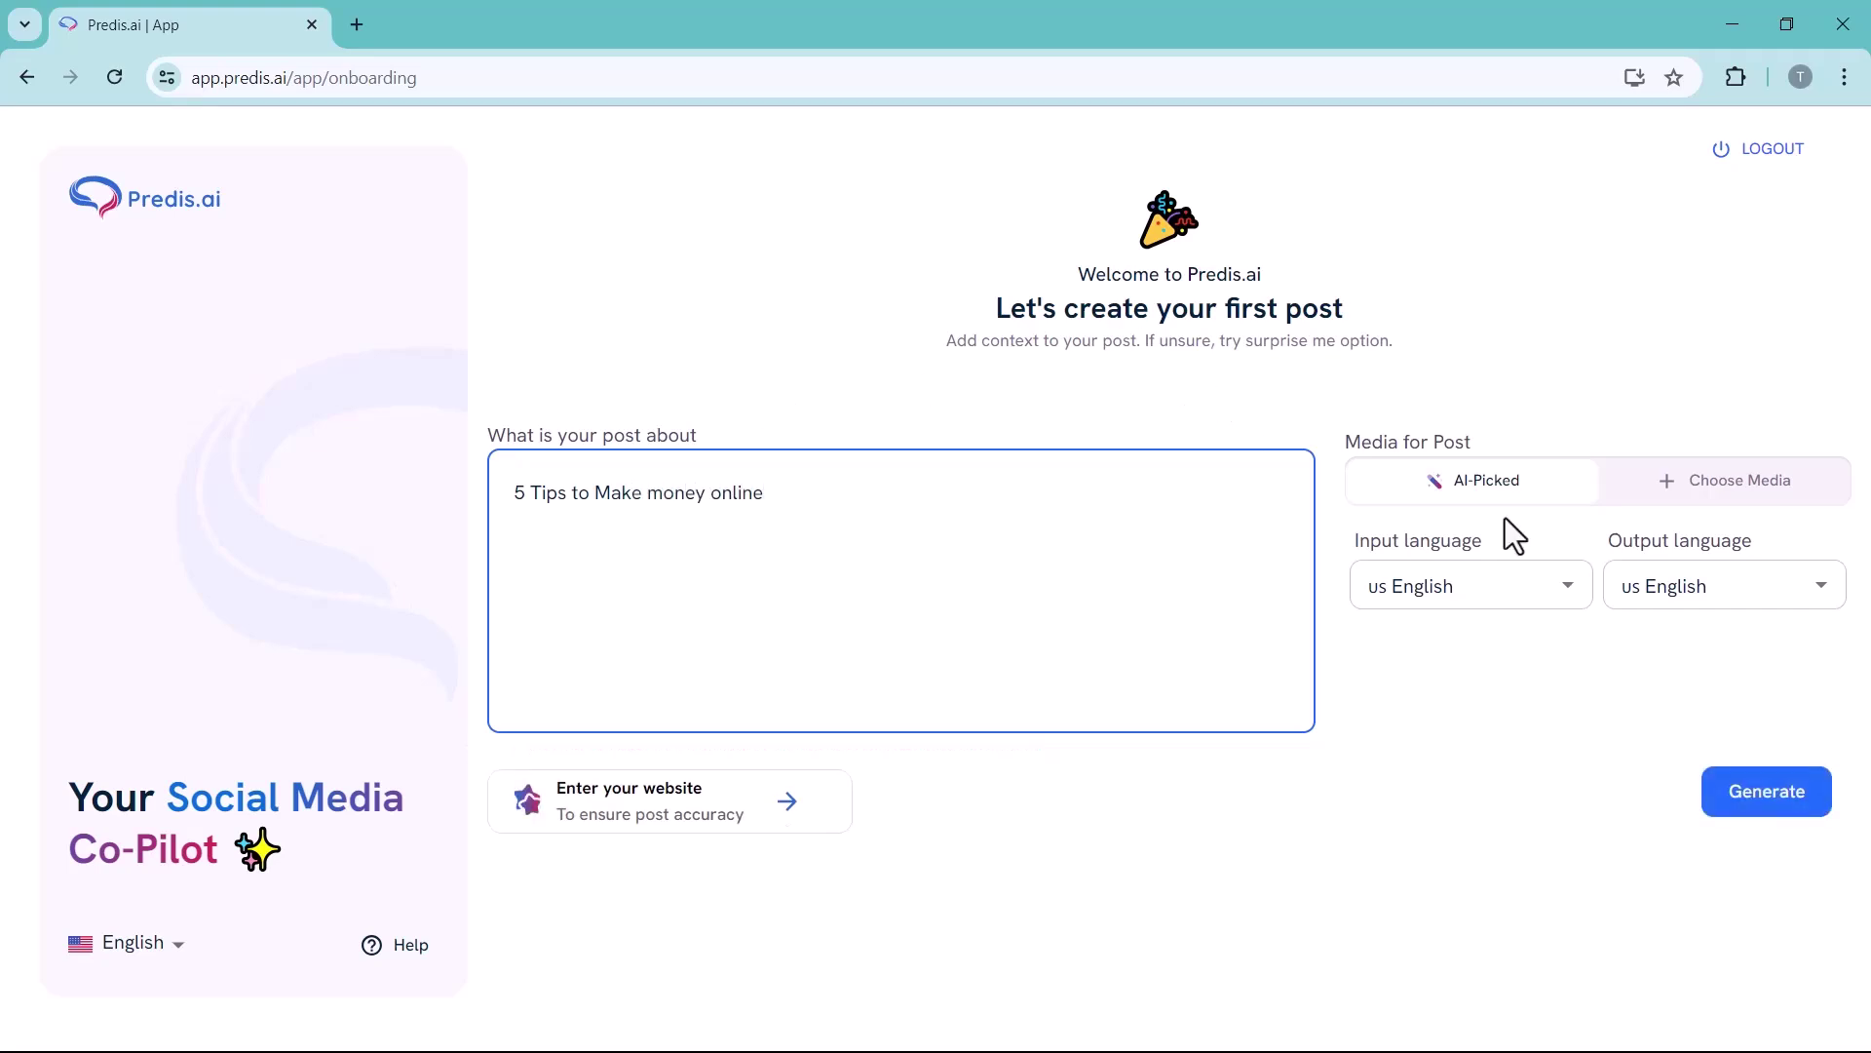
# Step: Generate three posts from the prompt '5 Tips to Make money online'
pyautogui.click(1754, 829)
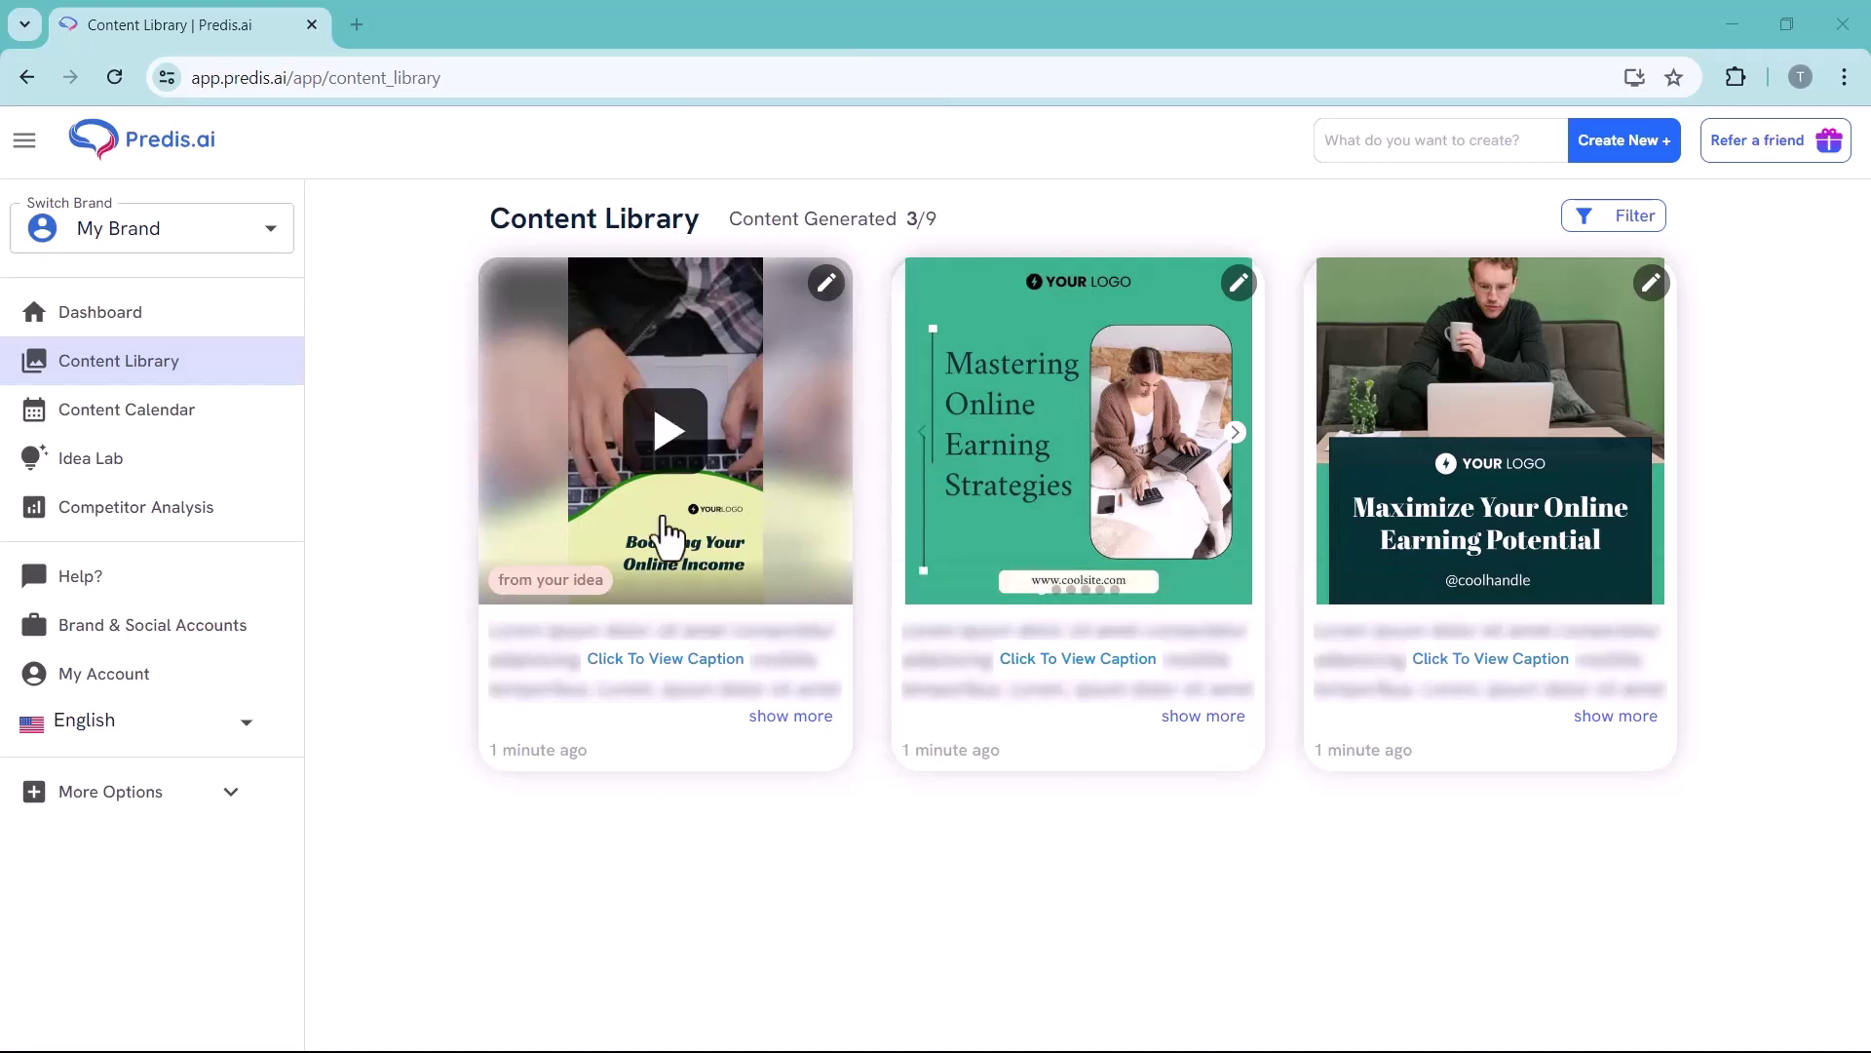
pyautogui.moveTo(1078, 430)
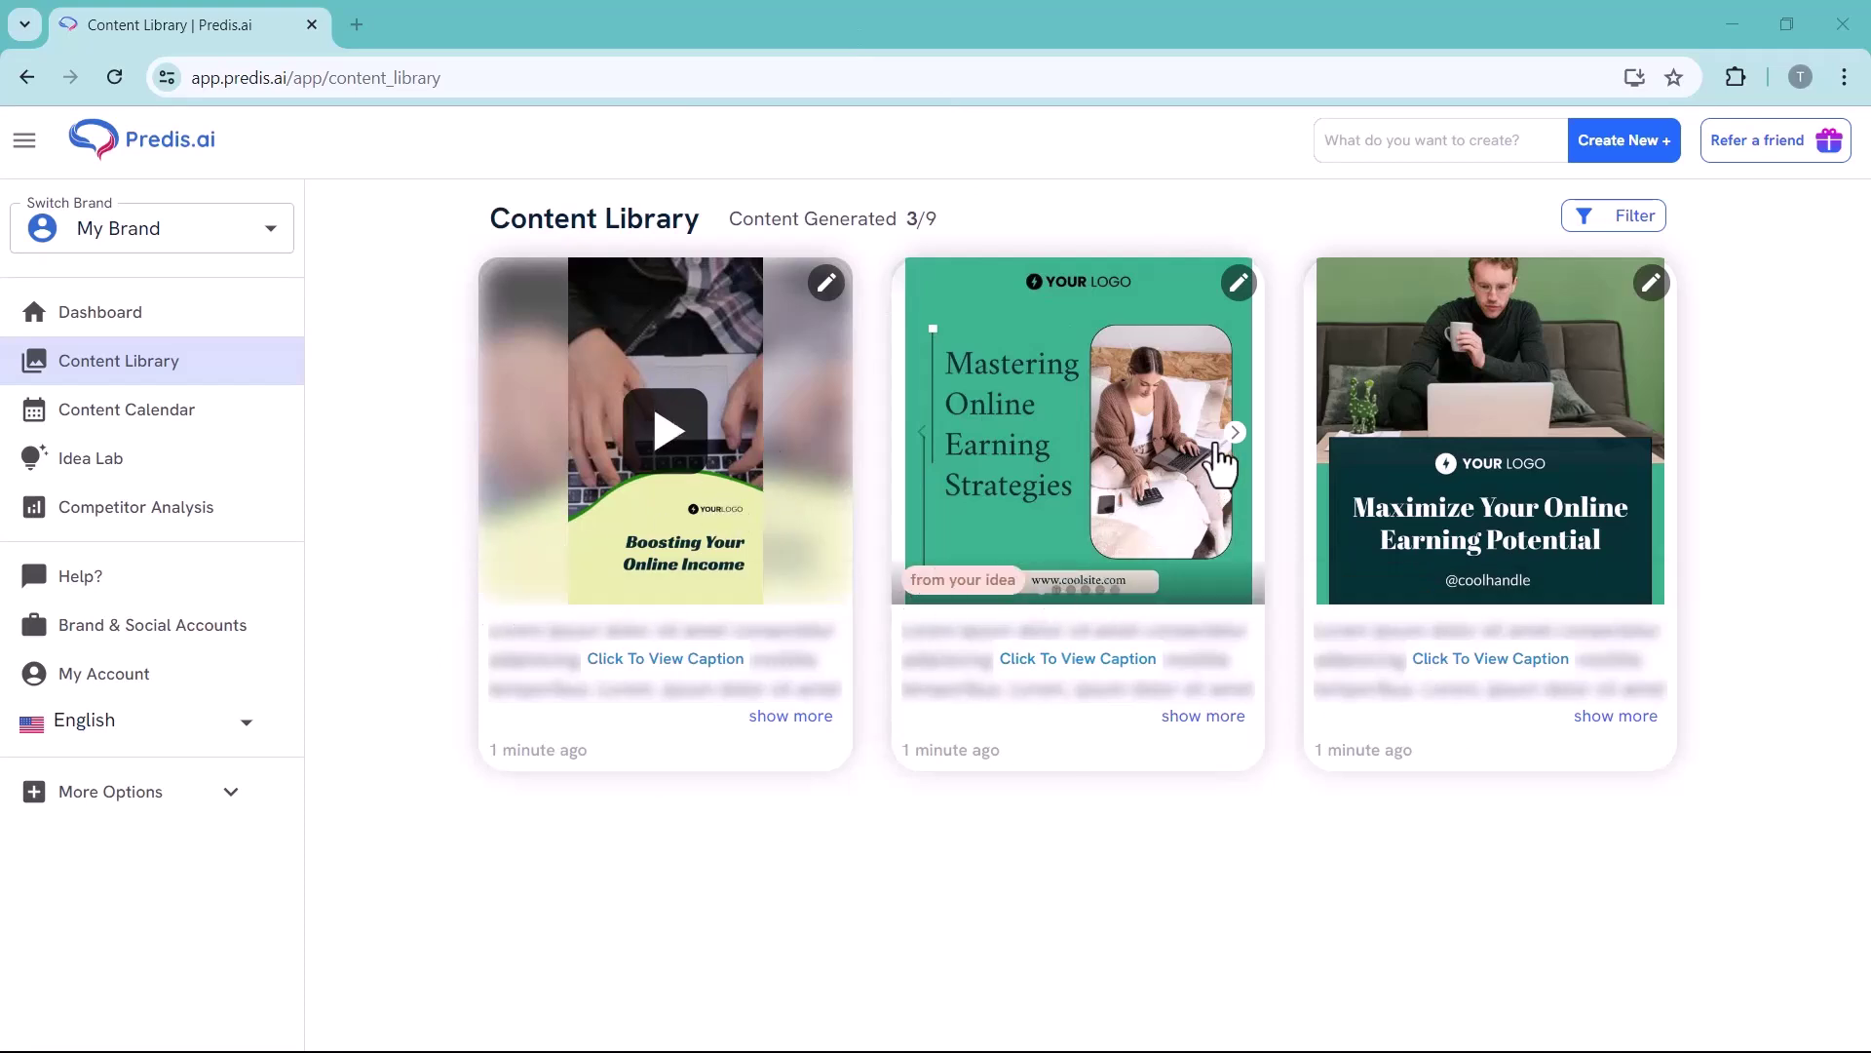
# Step: Page the second post card through its tip slides to the call-to-action slide
pyautogui.click(1233, 439)
pyautogui.click(1233, 434)
pyautogui.click(1233, 436)
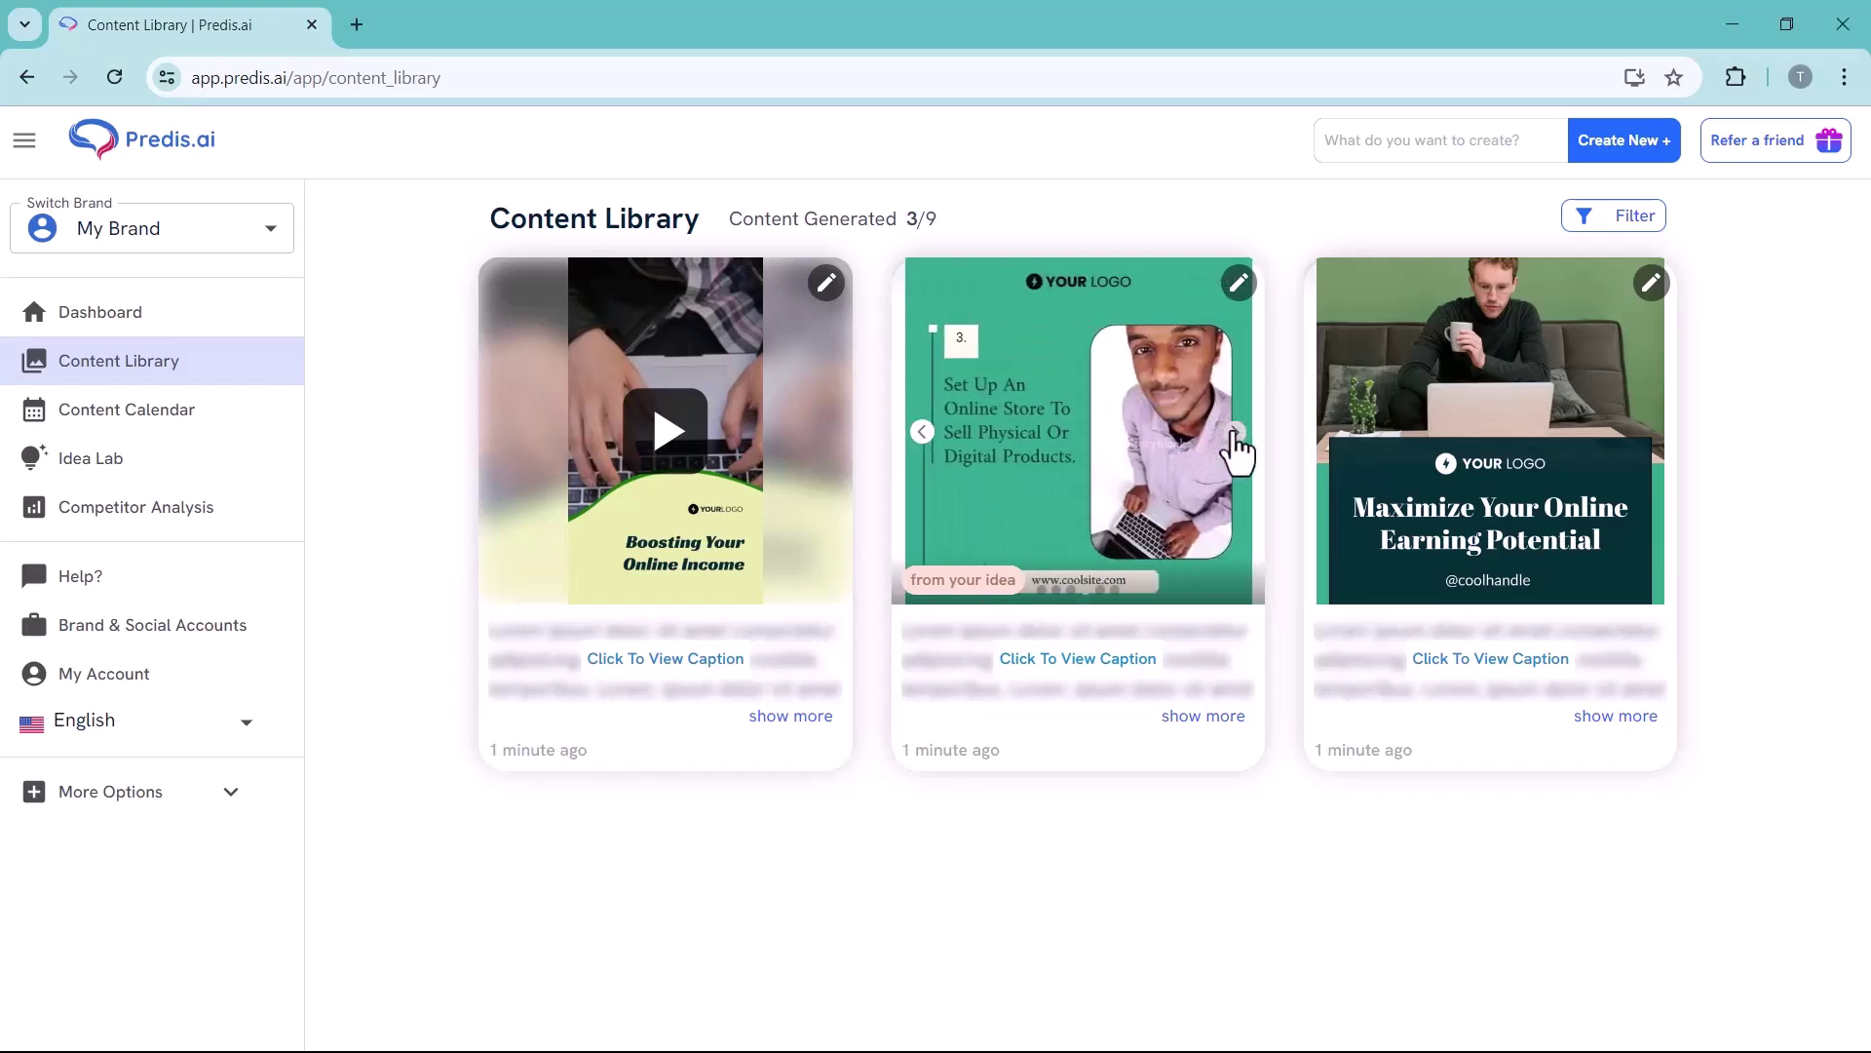
pyautogui.click(1234, 435)
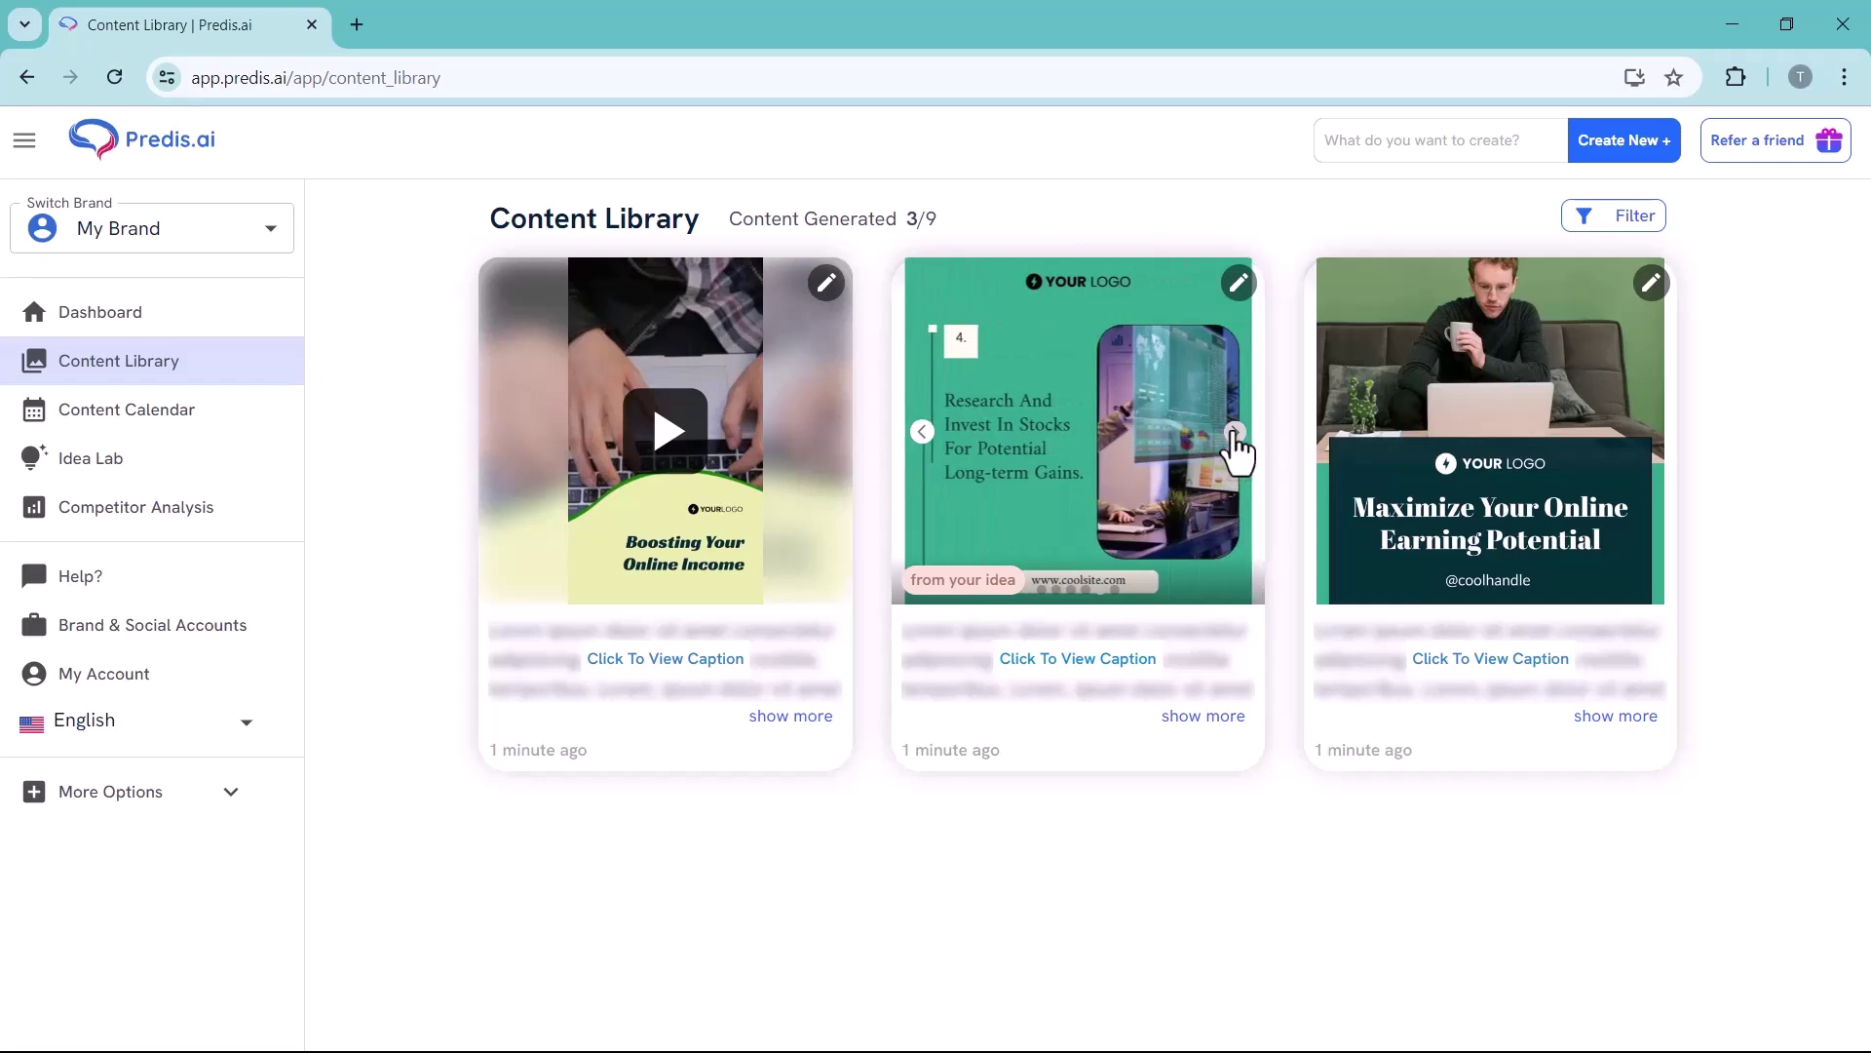
pyautogui.click(1233, 435)
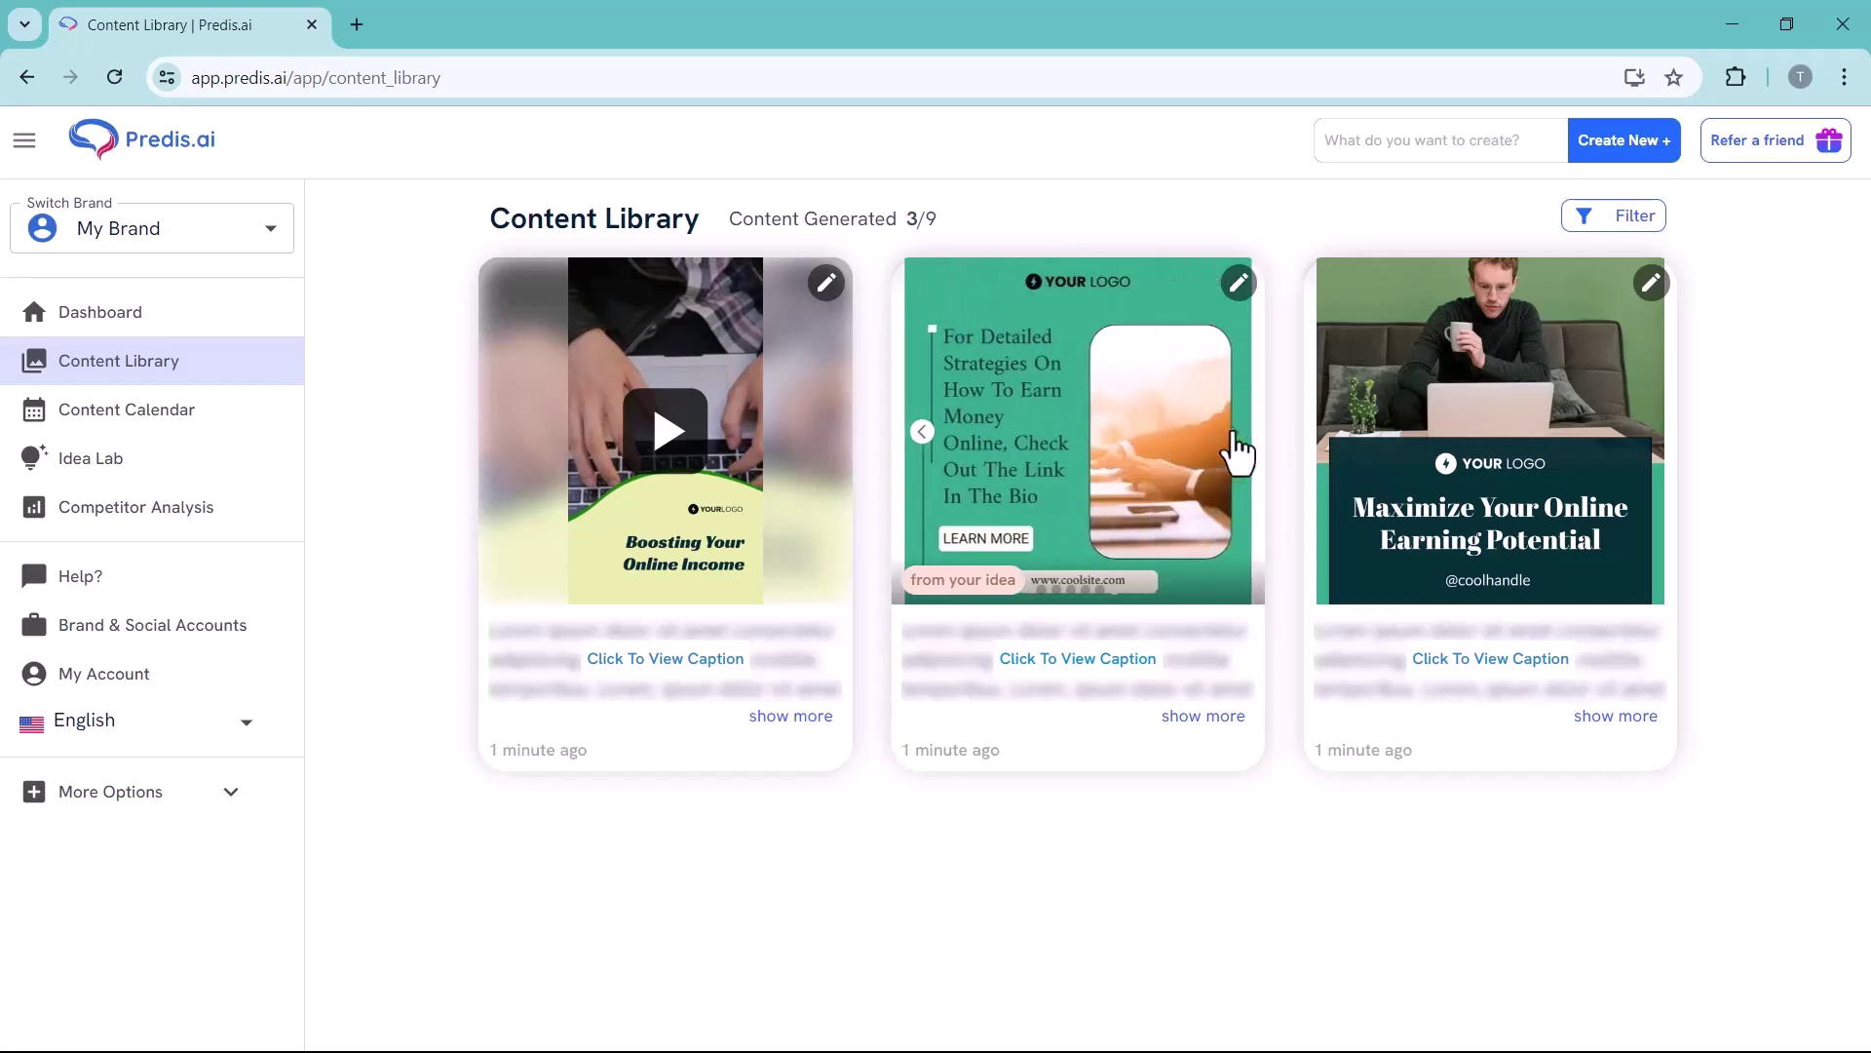
pyautogui.moveTo(1489, 431)
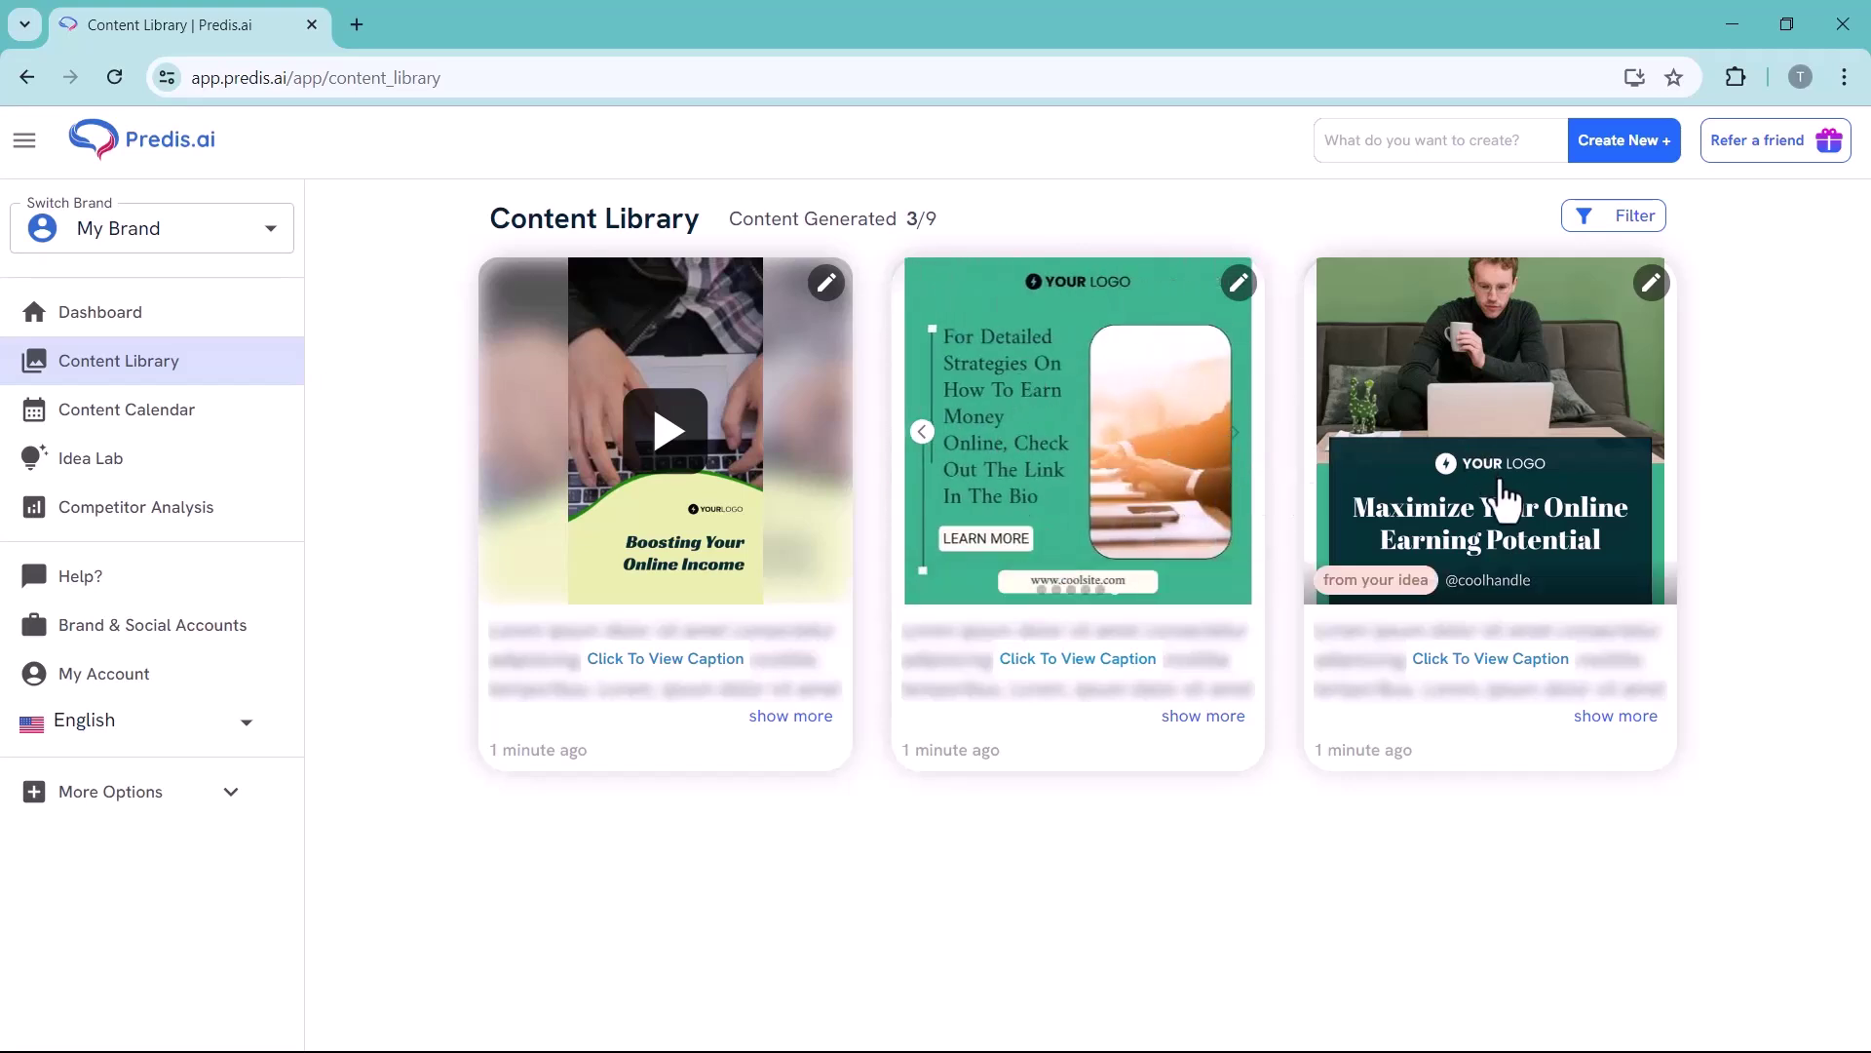
# Step: Open the Mastering Online Earning Strategies post's detail view and advance to slide four
pyautogui.click(1082, 570)
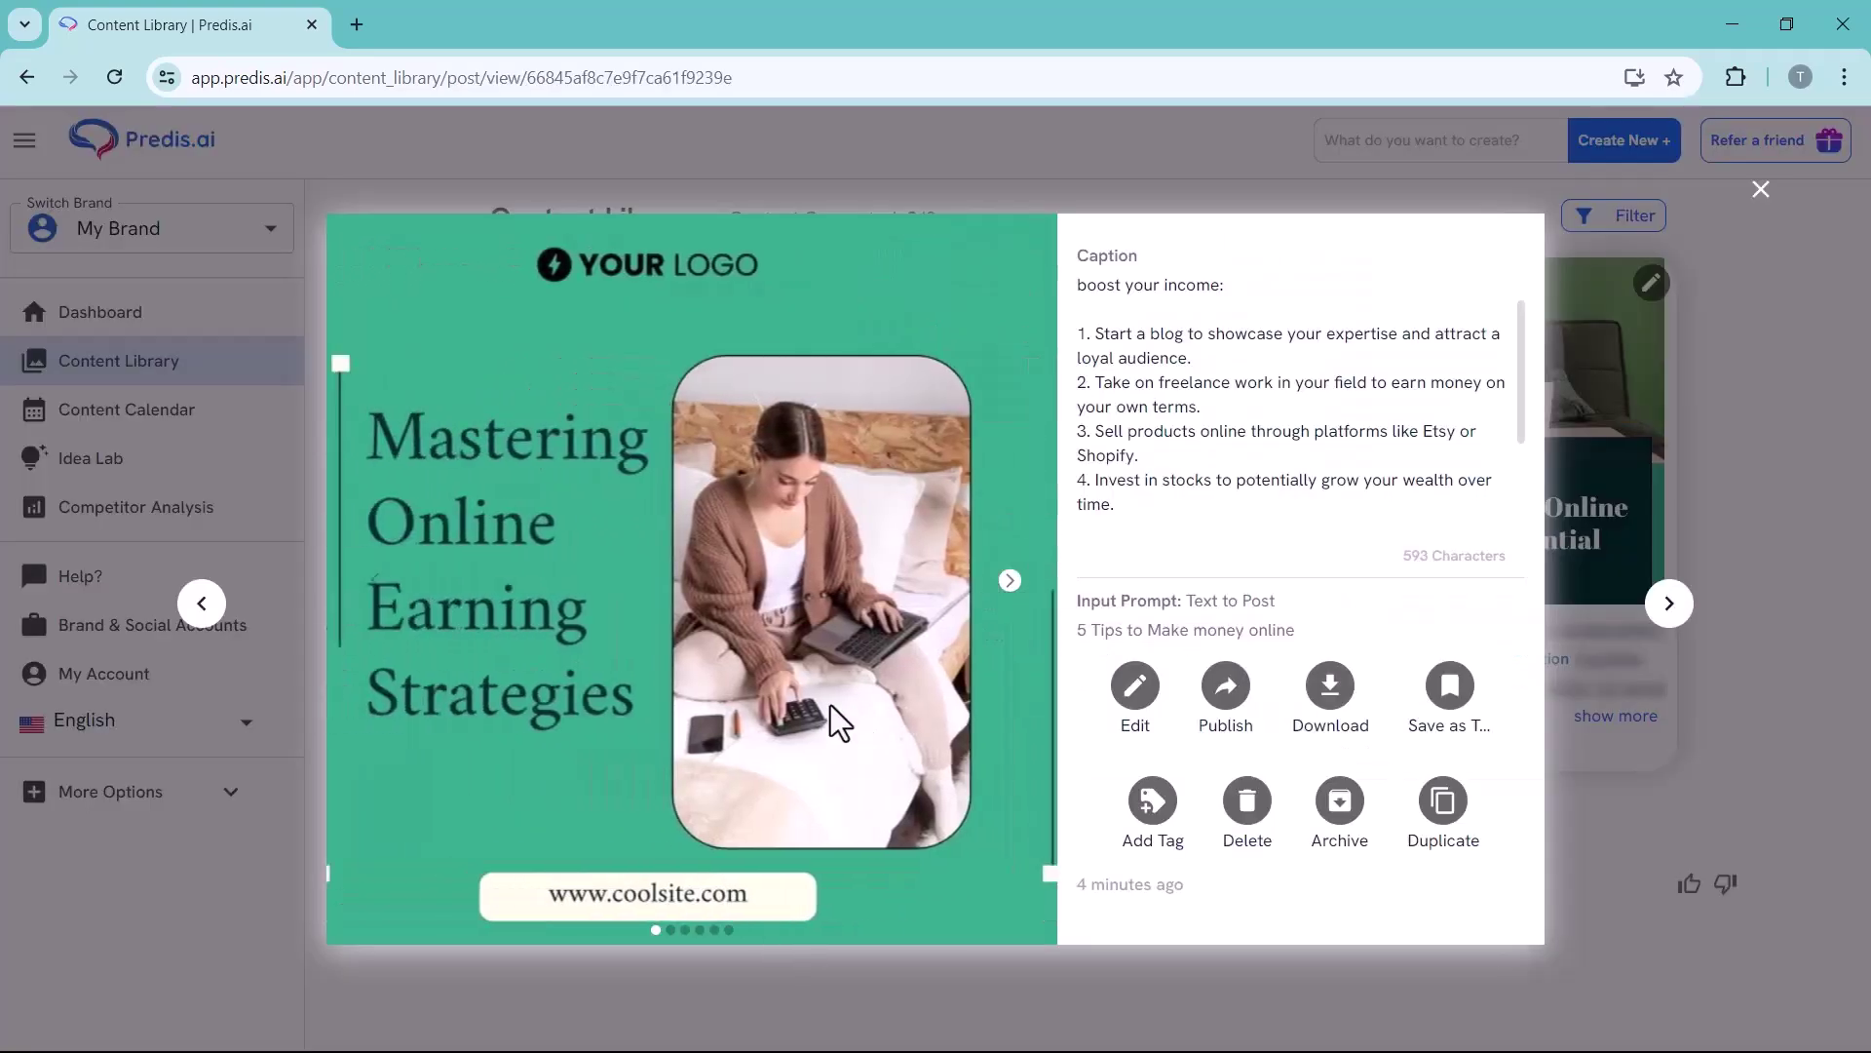
pyautogui.click(1010, 580)
pyautogui.click(1008, 581)
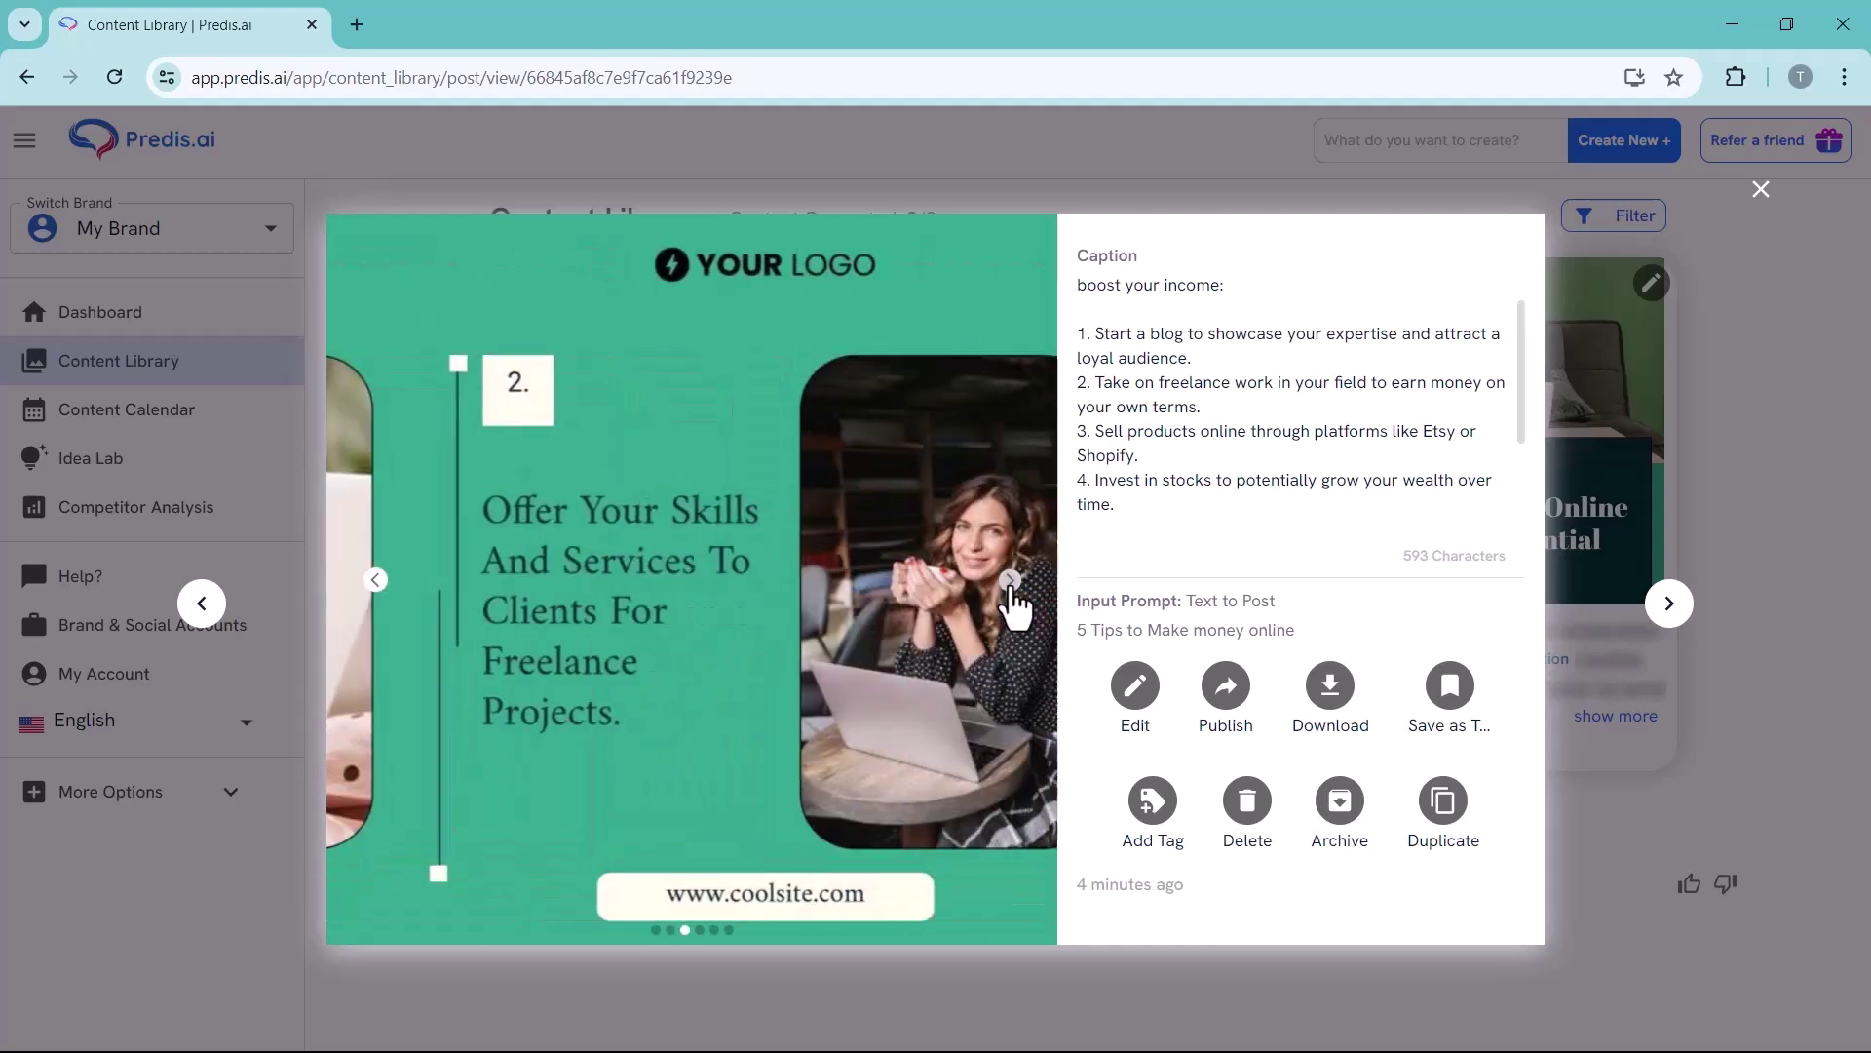
pyautogui.click(1008, 581)
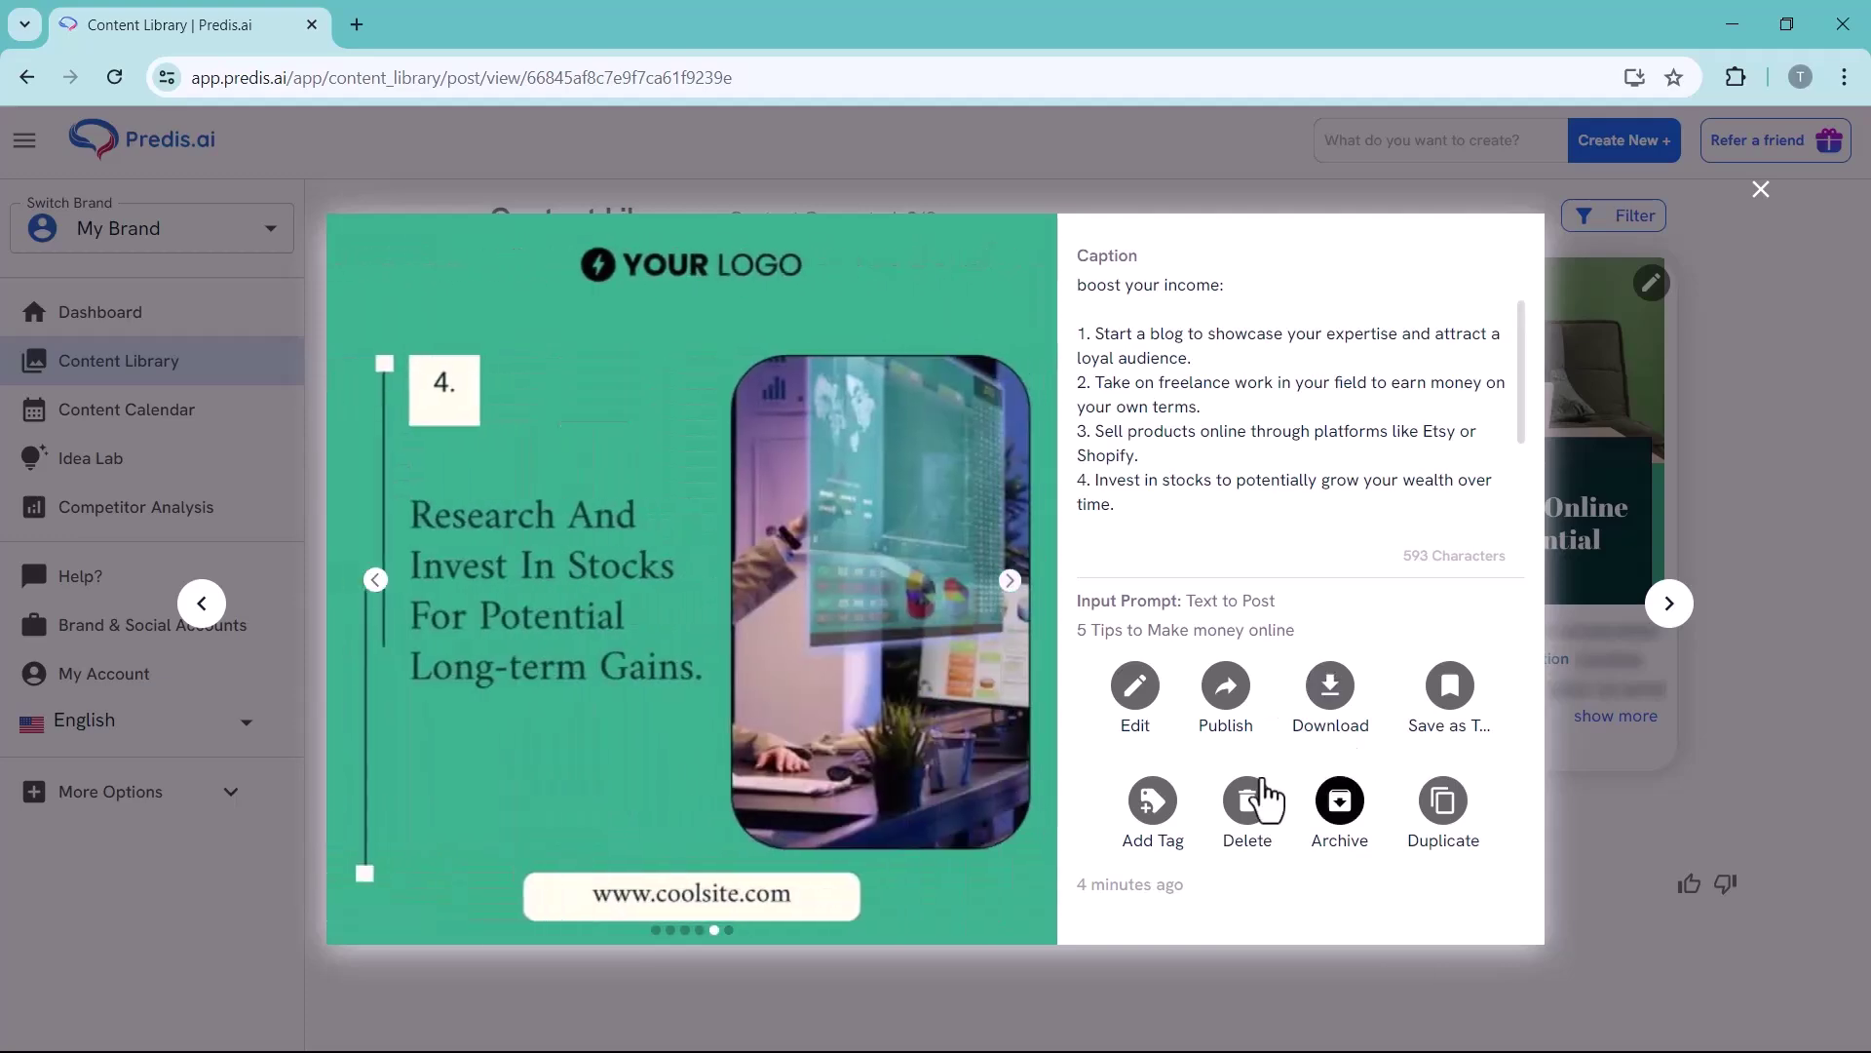
# Step: Open the Mastering Online Earning Strategies post in the editor
pyautogui.click(1137, 695)
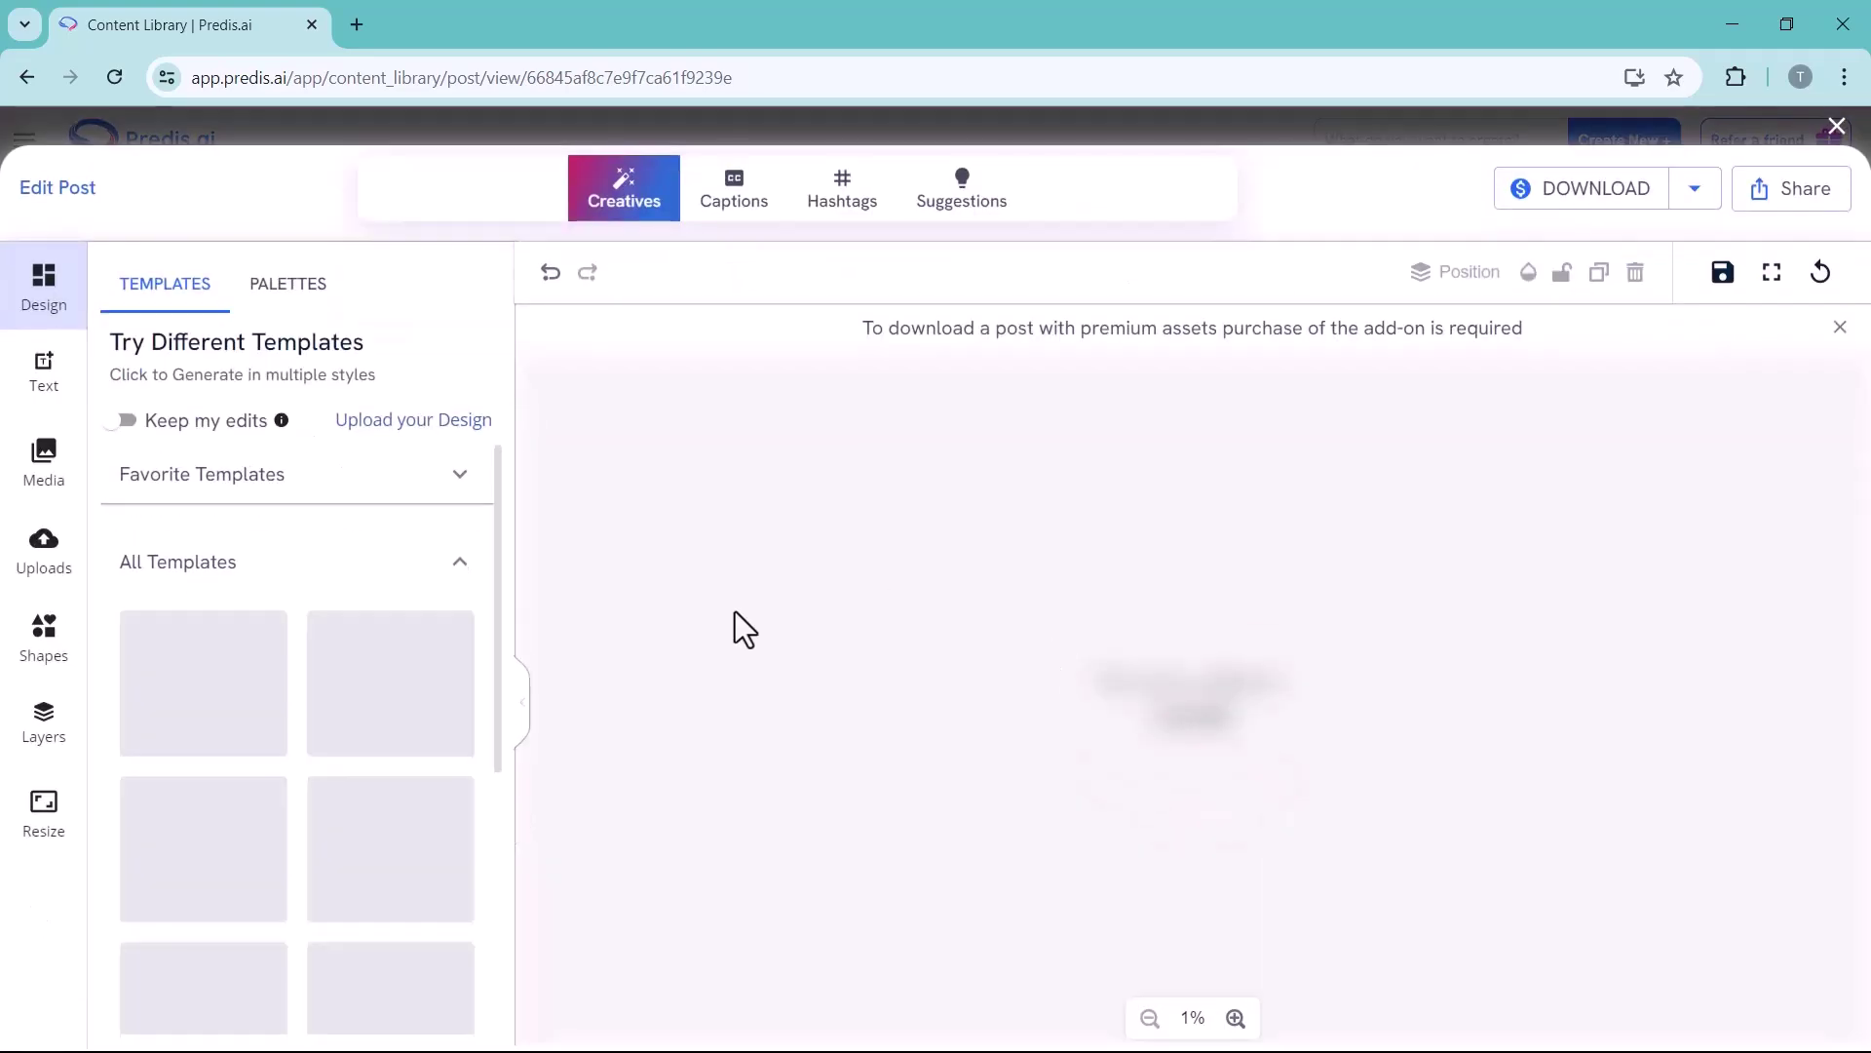
pyautogui.scroll(-1, 301, 670)
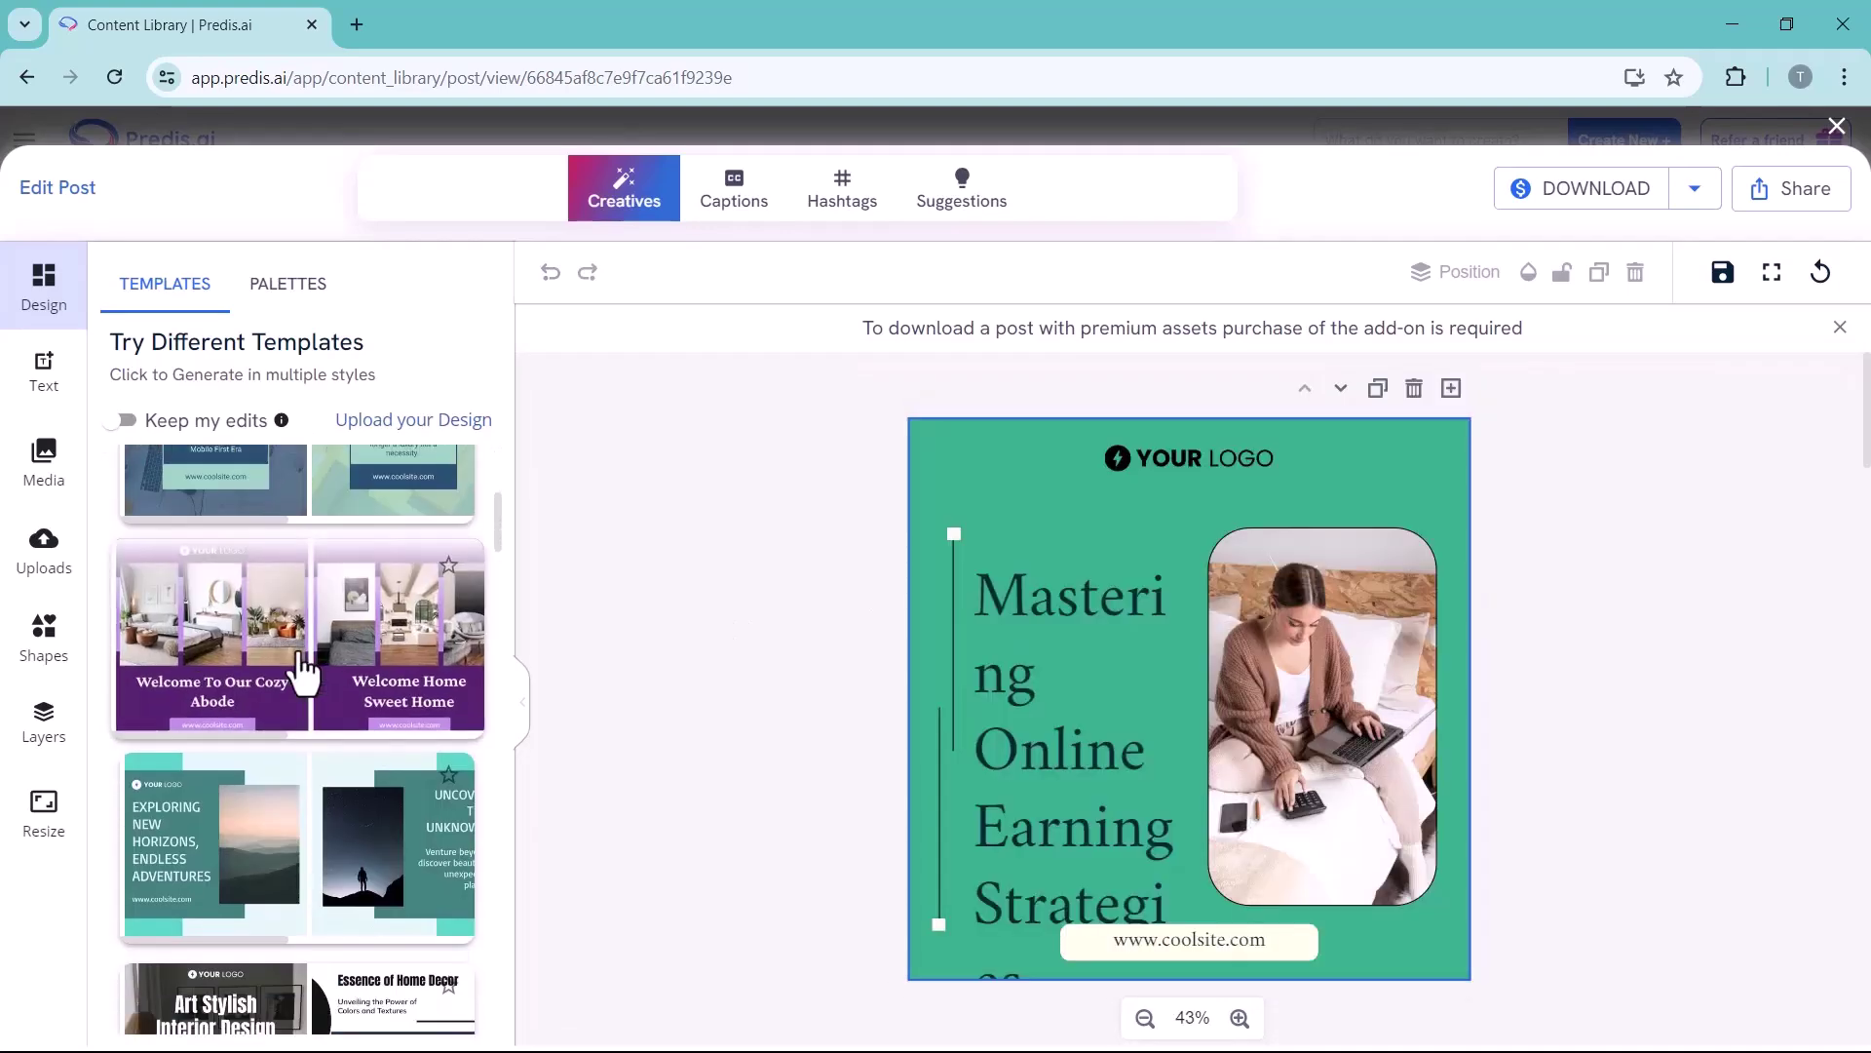
pyautogui.scroll(-2, 300, 669)
pyautogui.scroll(-2, 303, 674)
pyautogui.scroll(-2, 300, 669)
pyautogui.scroll(-2, 297, 647)
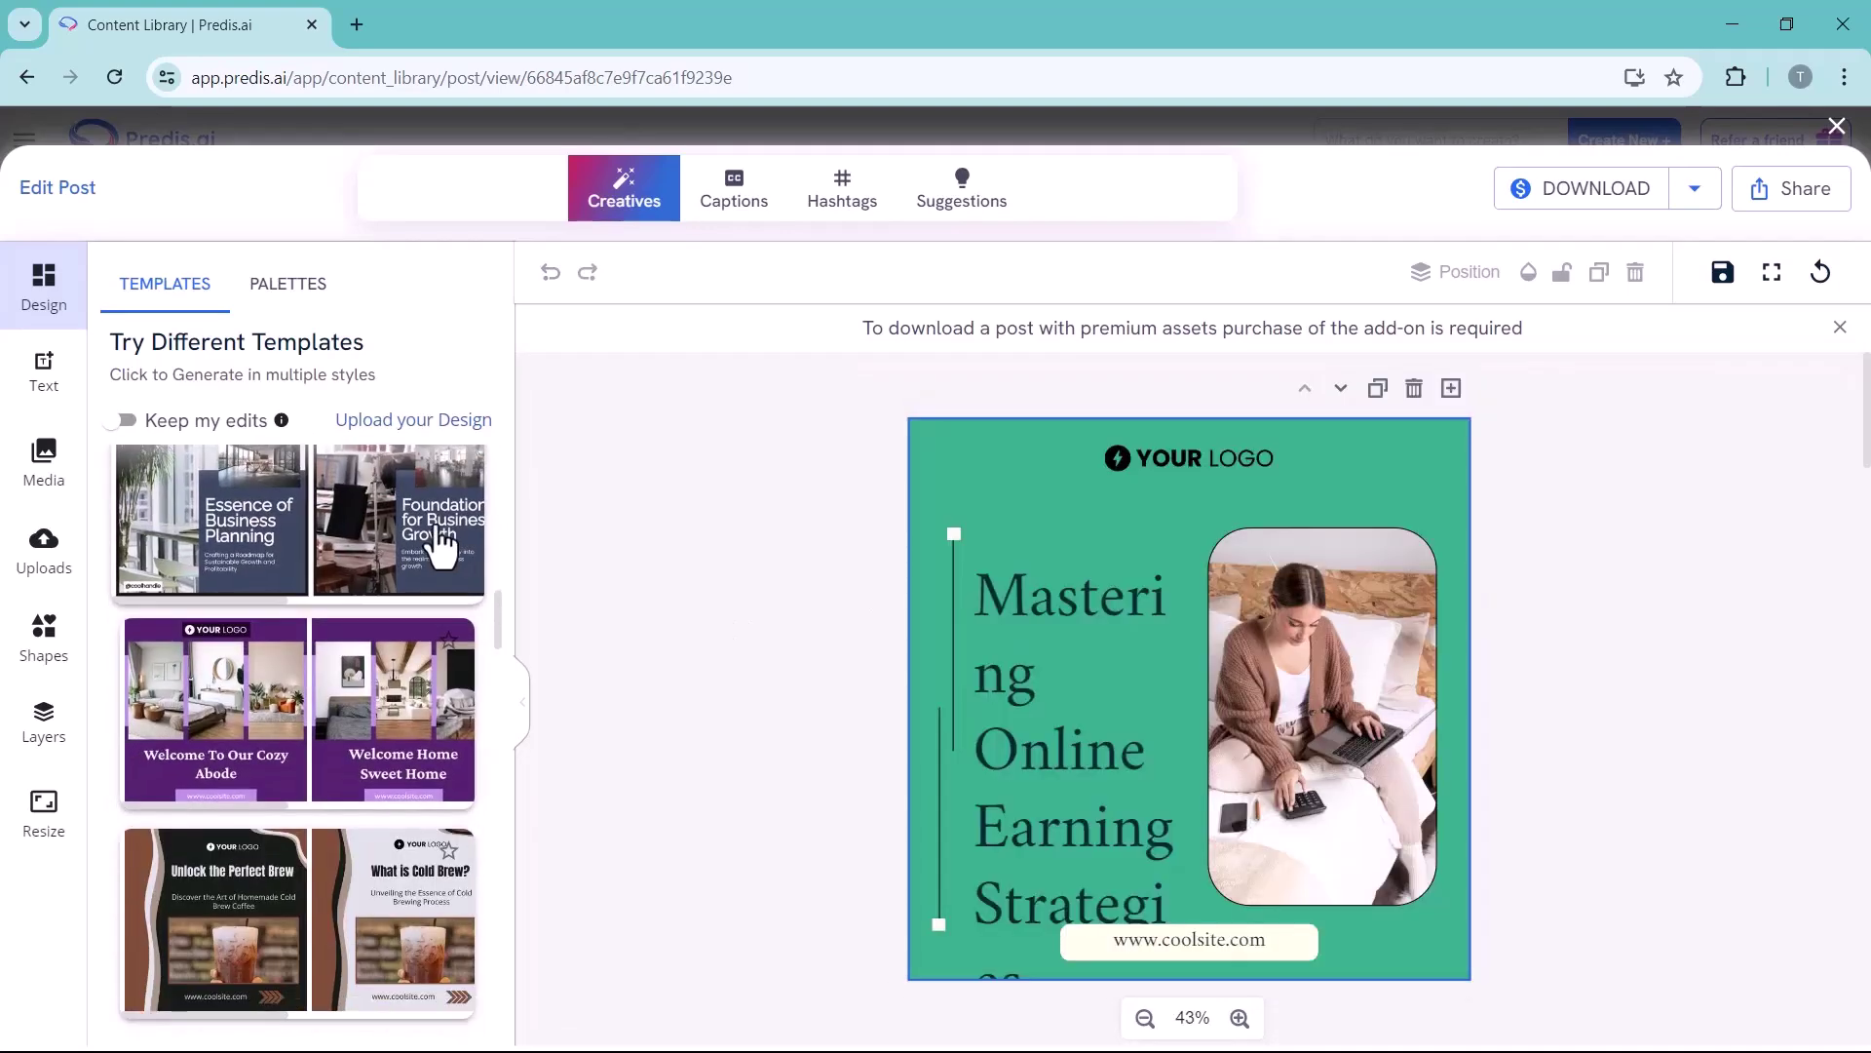
pyautogui.scroll(-3, 428, 708)
pyautogui.scroll(-1, 427, 707)
pyautogui.scroll(-2, 428, 709)
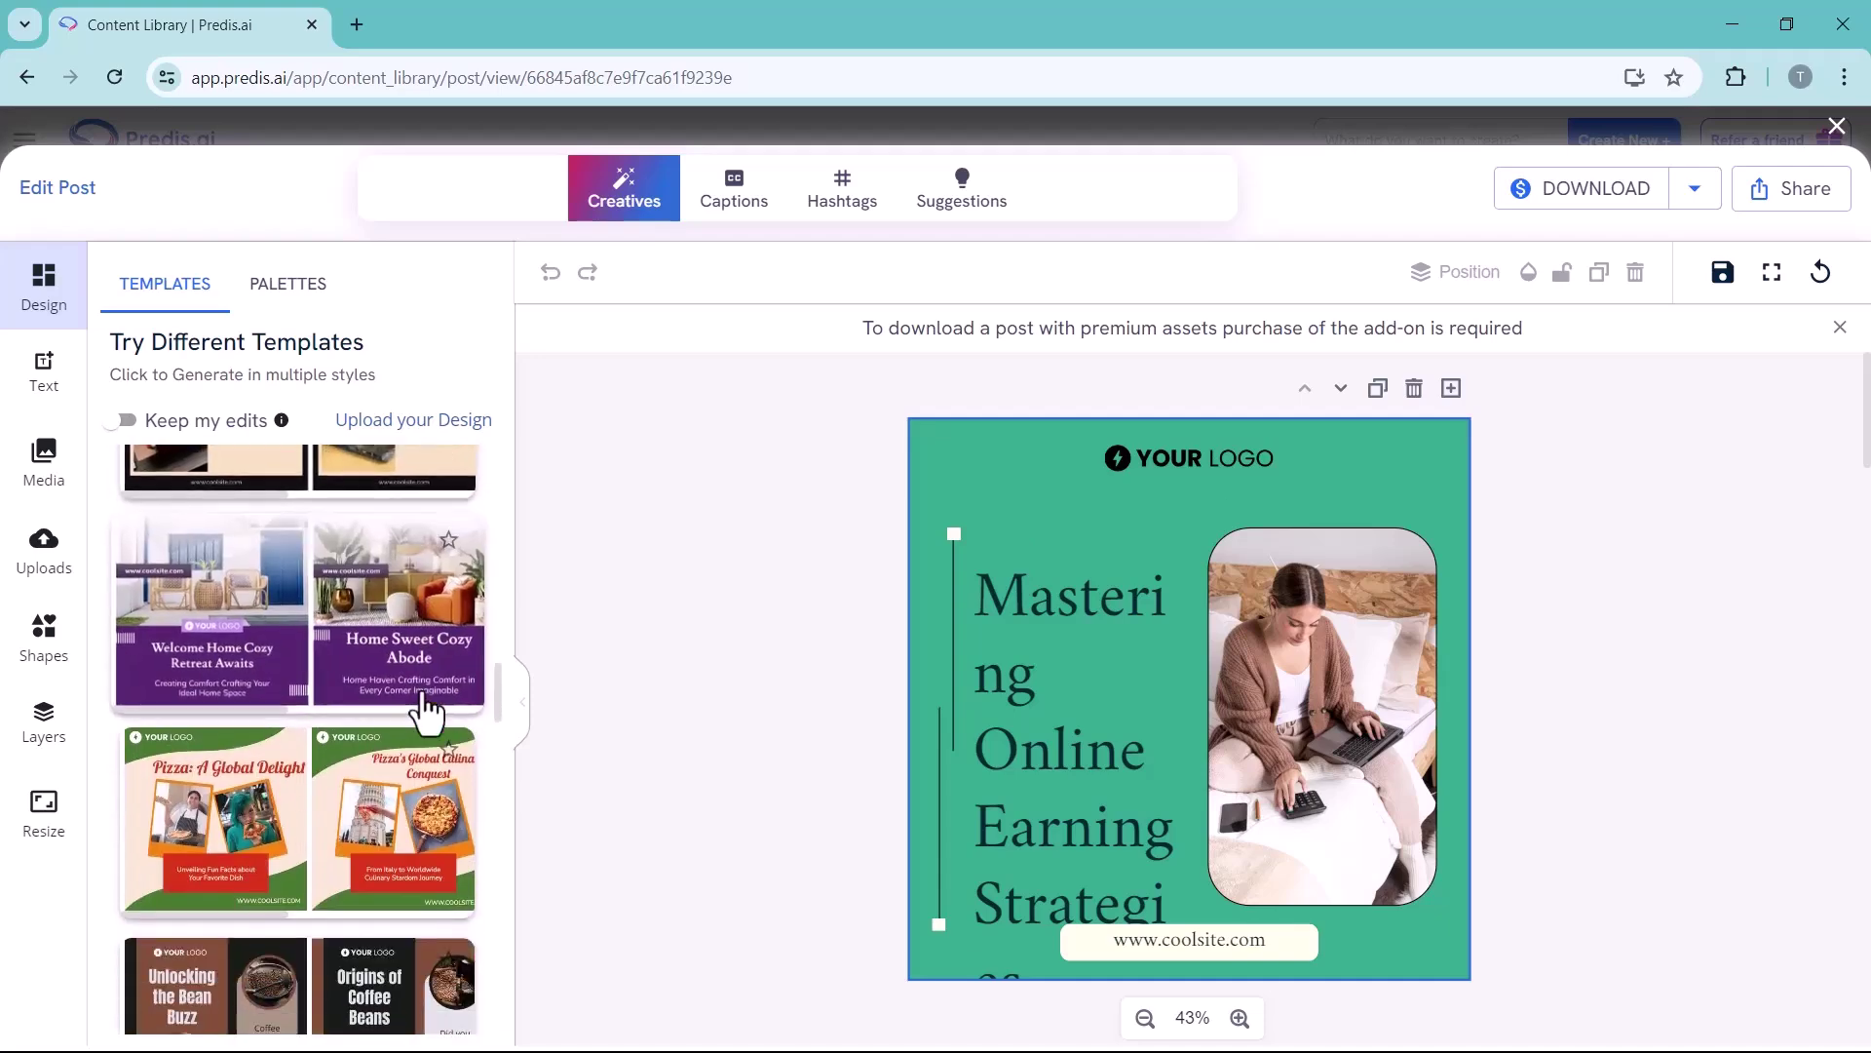
pyautogui.scroll(-2, 420, 696)
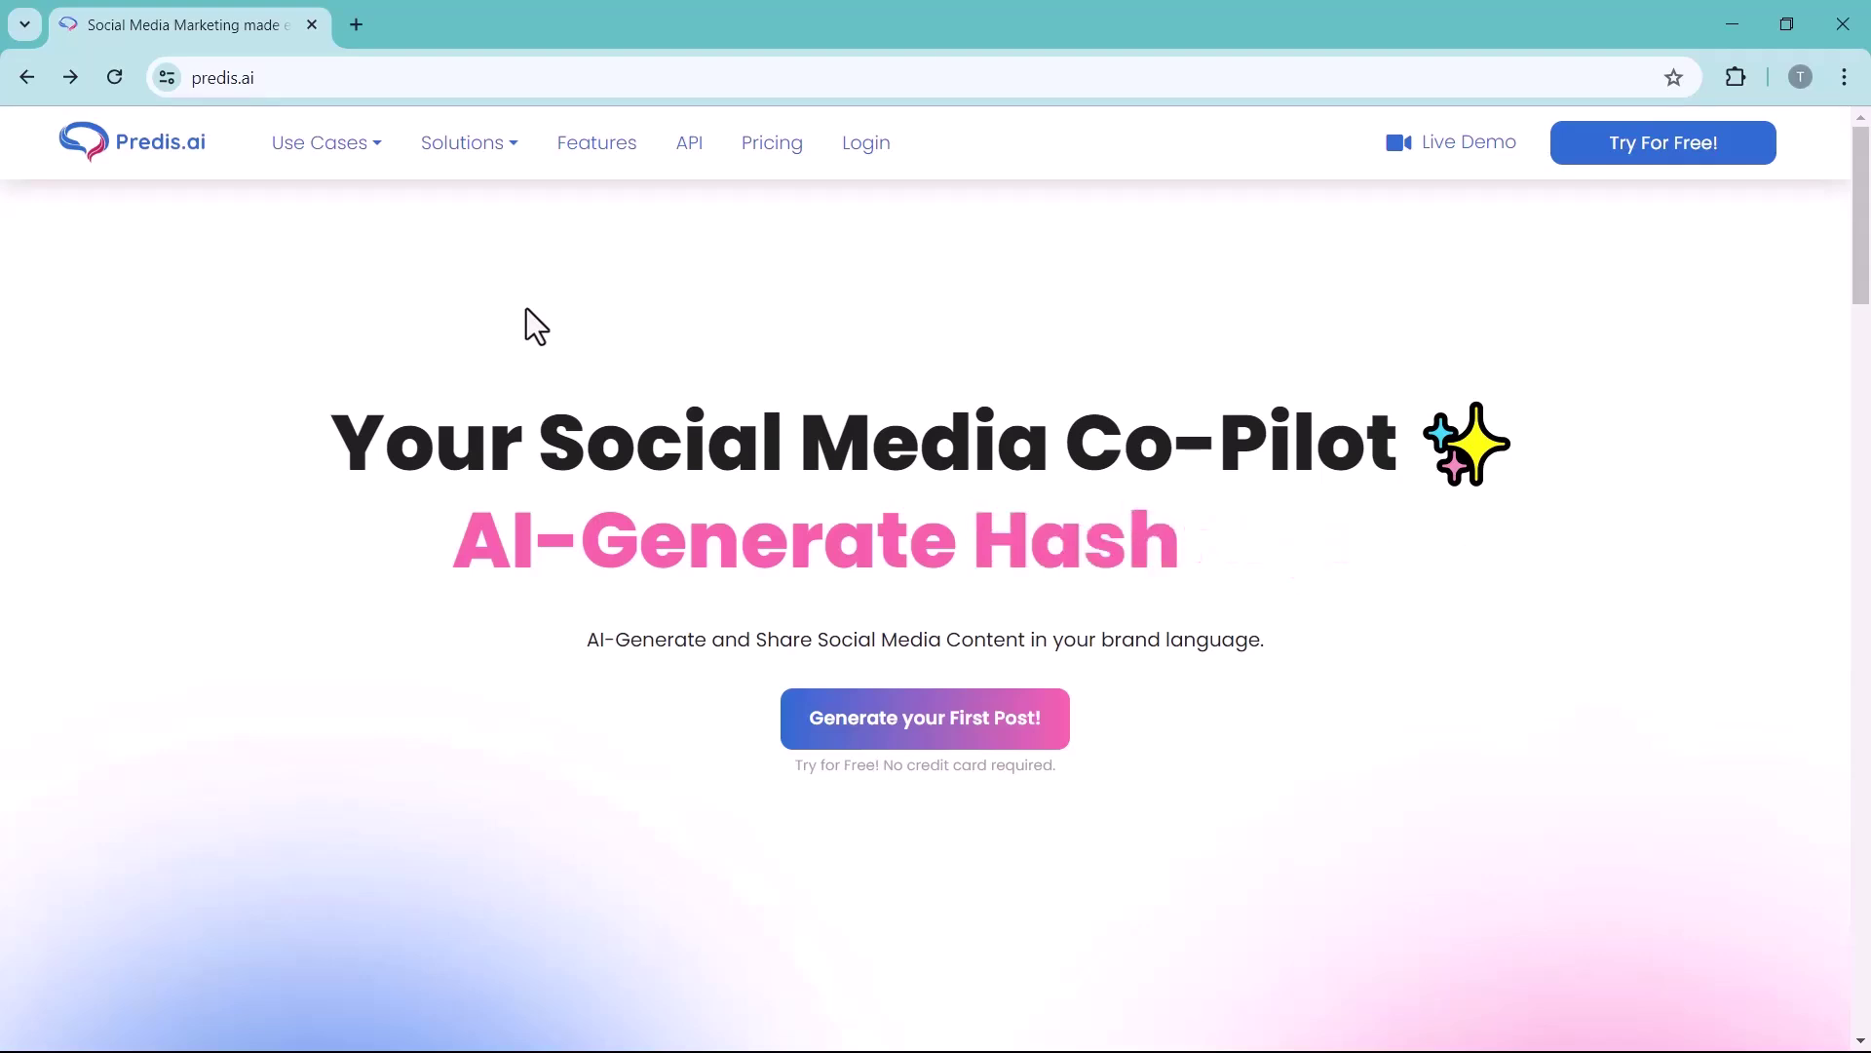
# Step: Sign up for a free Predis.ai account with an email and password
pyautogui.click(959, 731)
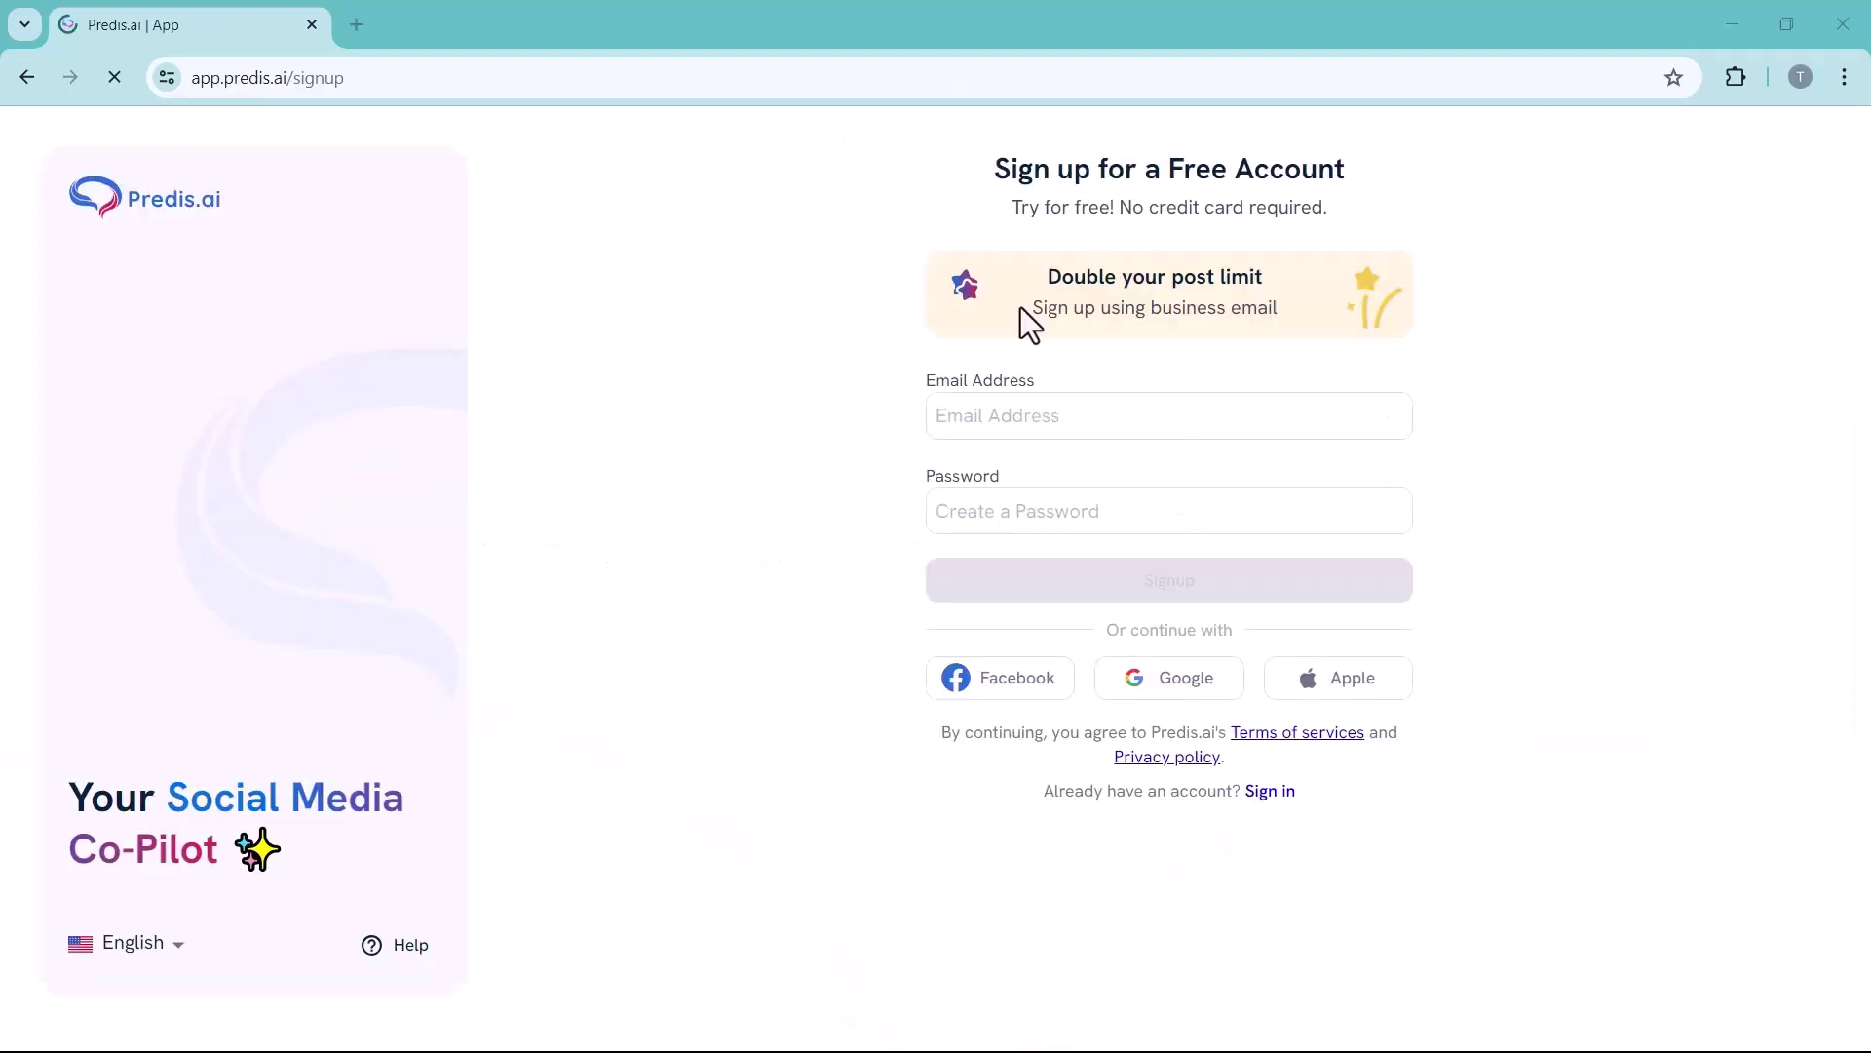
pyautogui.click(1091, 416)
pyautogui.click(1080, 515)
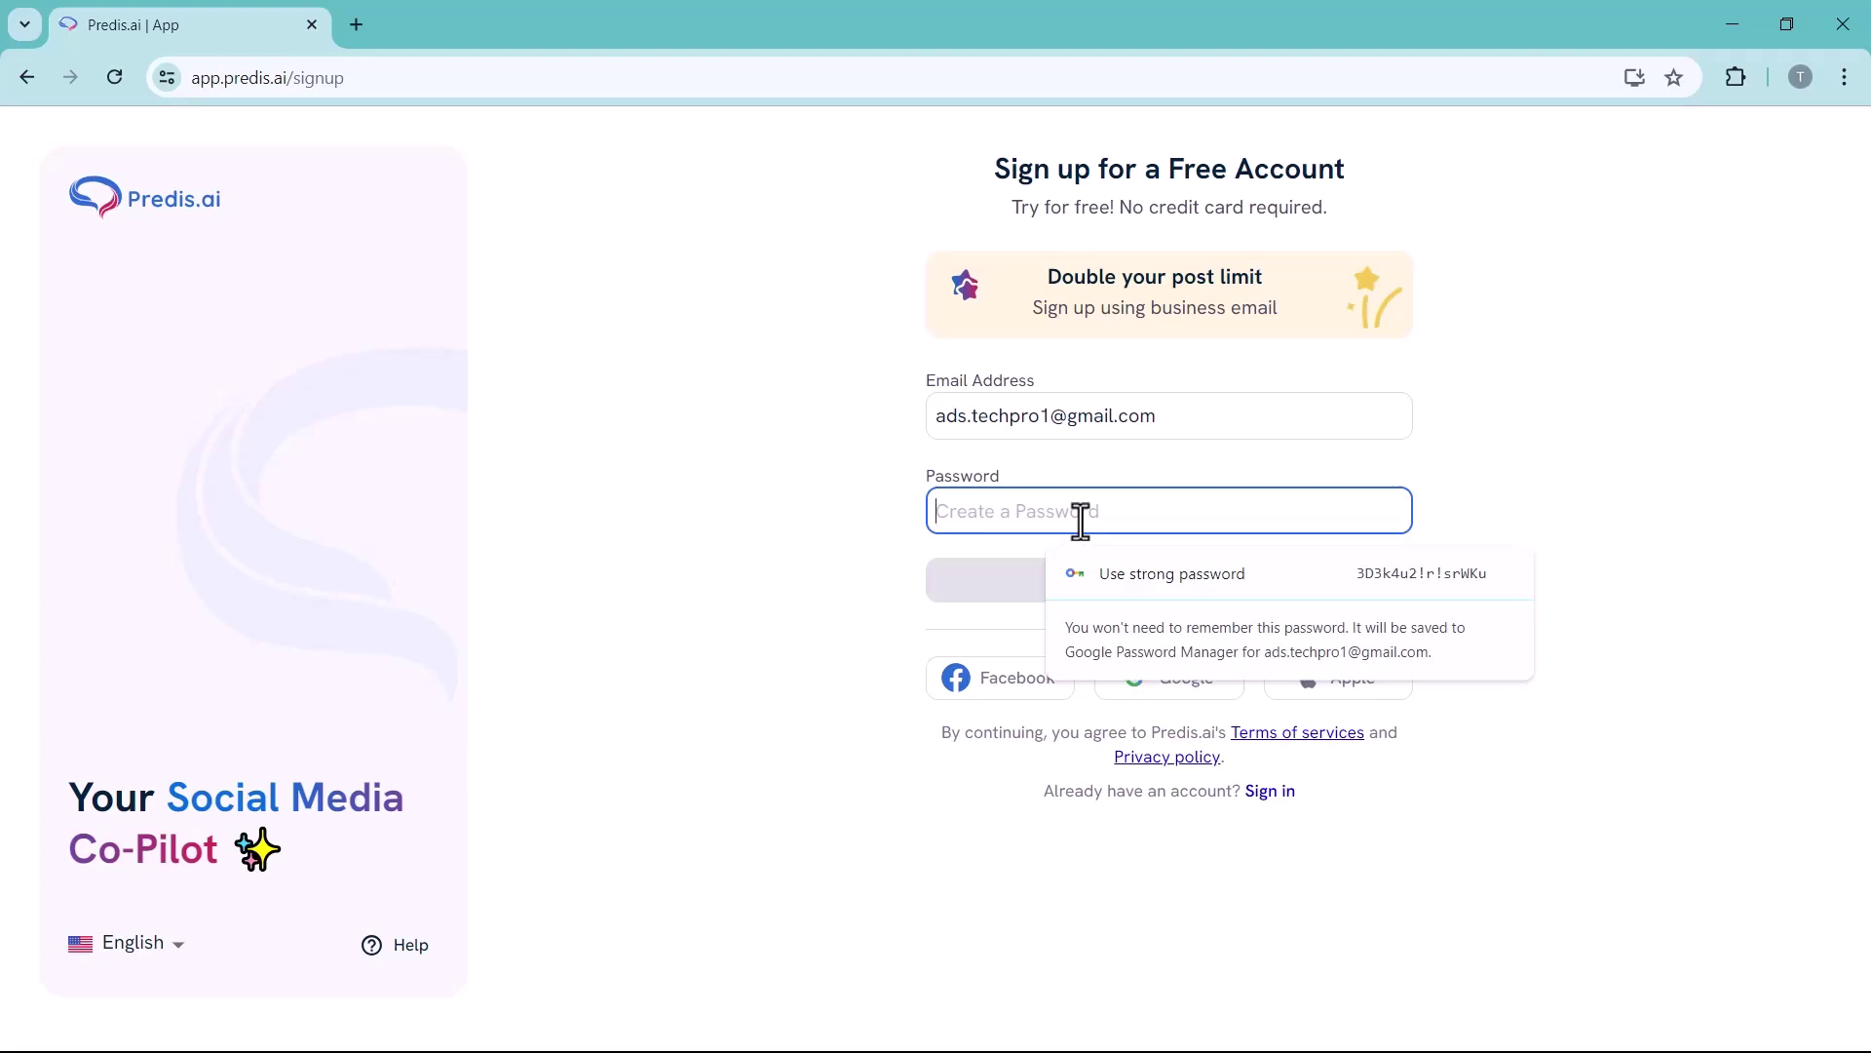
pyautogui.write('•••••••••••')
pyautogui.click(1166, 596)
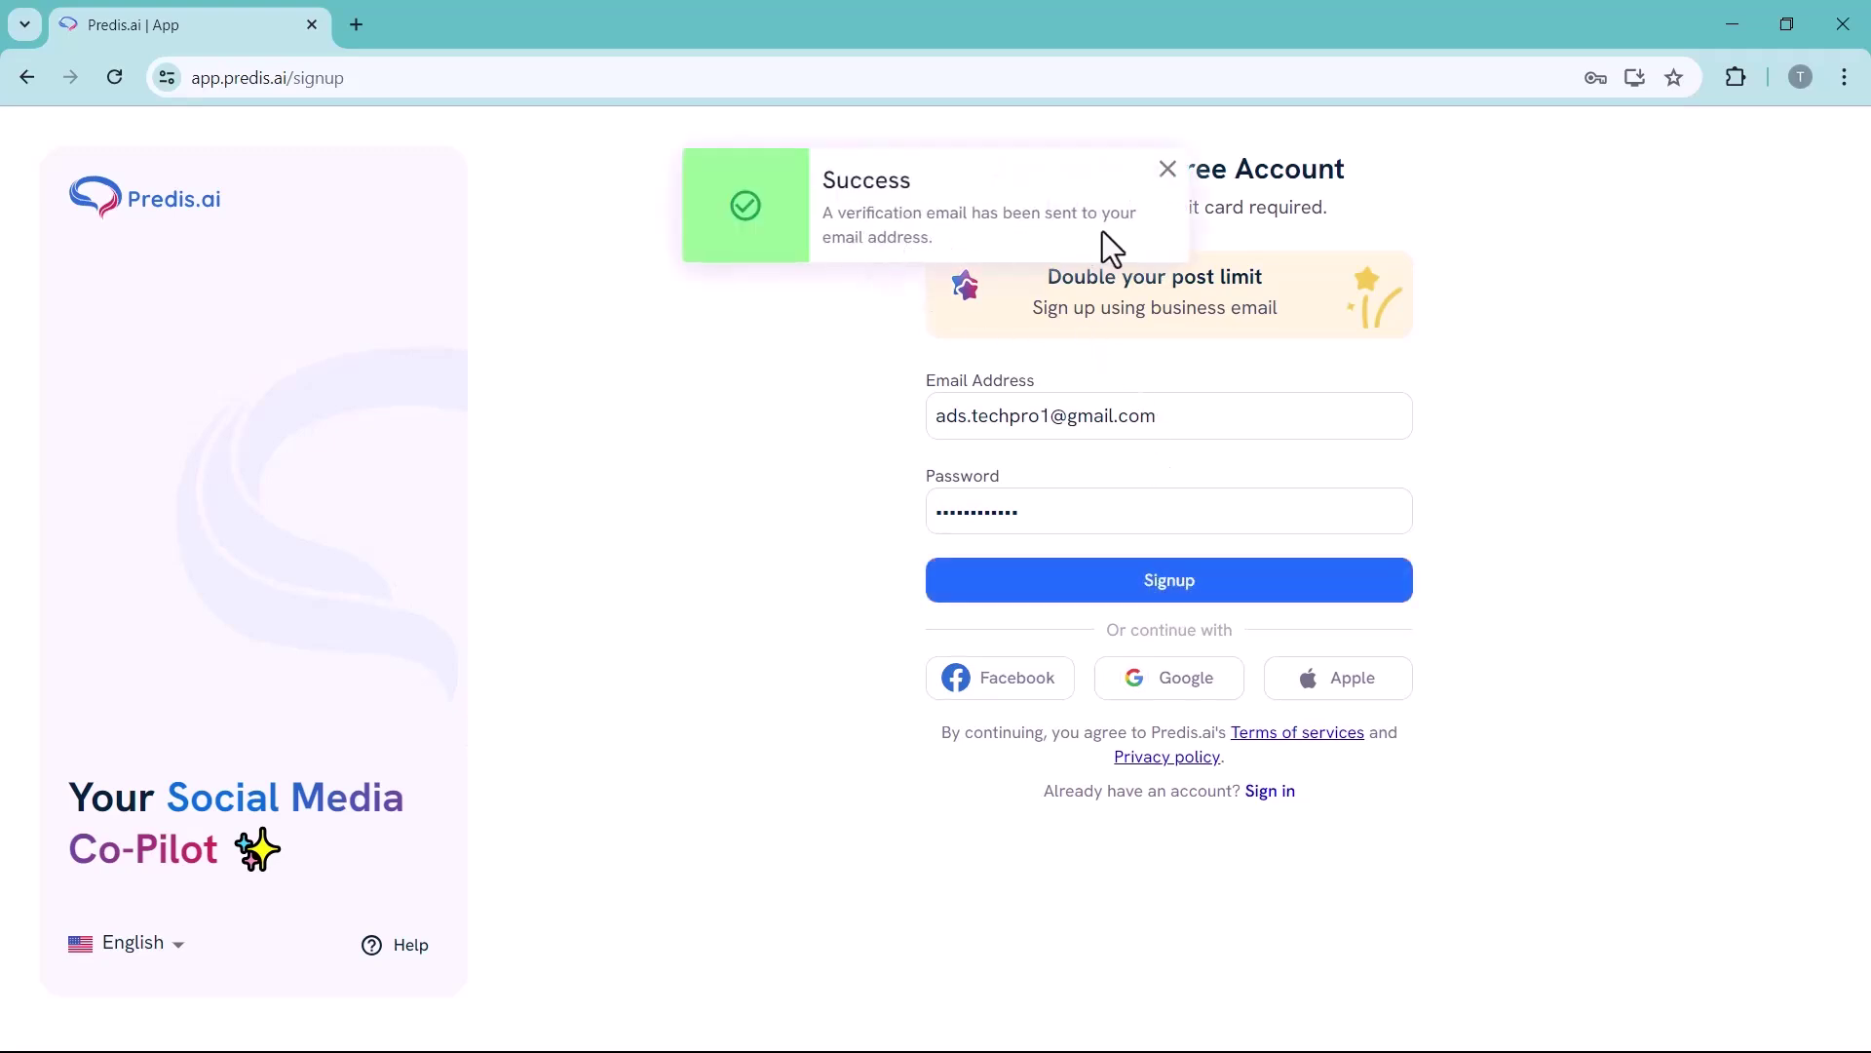
# Step: Describe the post as '5 Tips to Make money online', keep AI-Picked media, and generate
pyautogui.click(756, 581)
pyautogui.write('5 Ti')
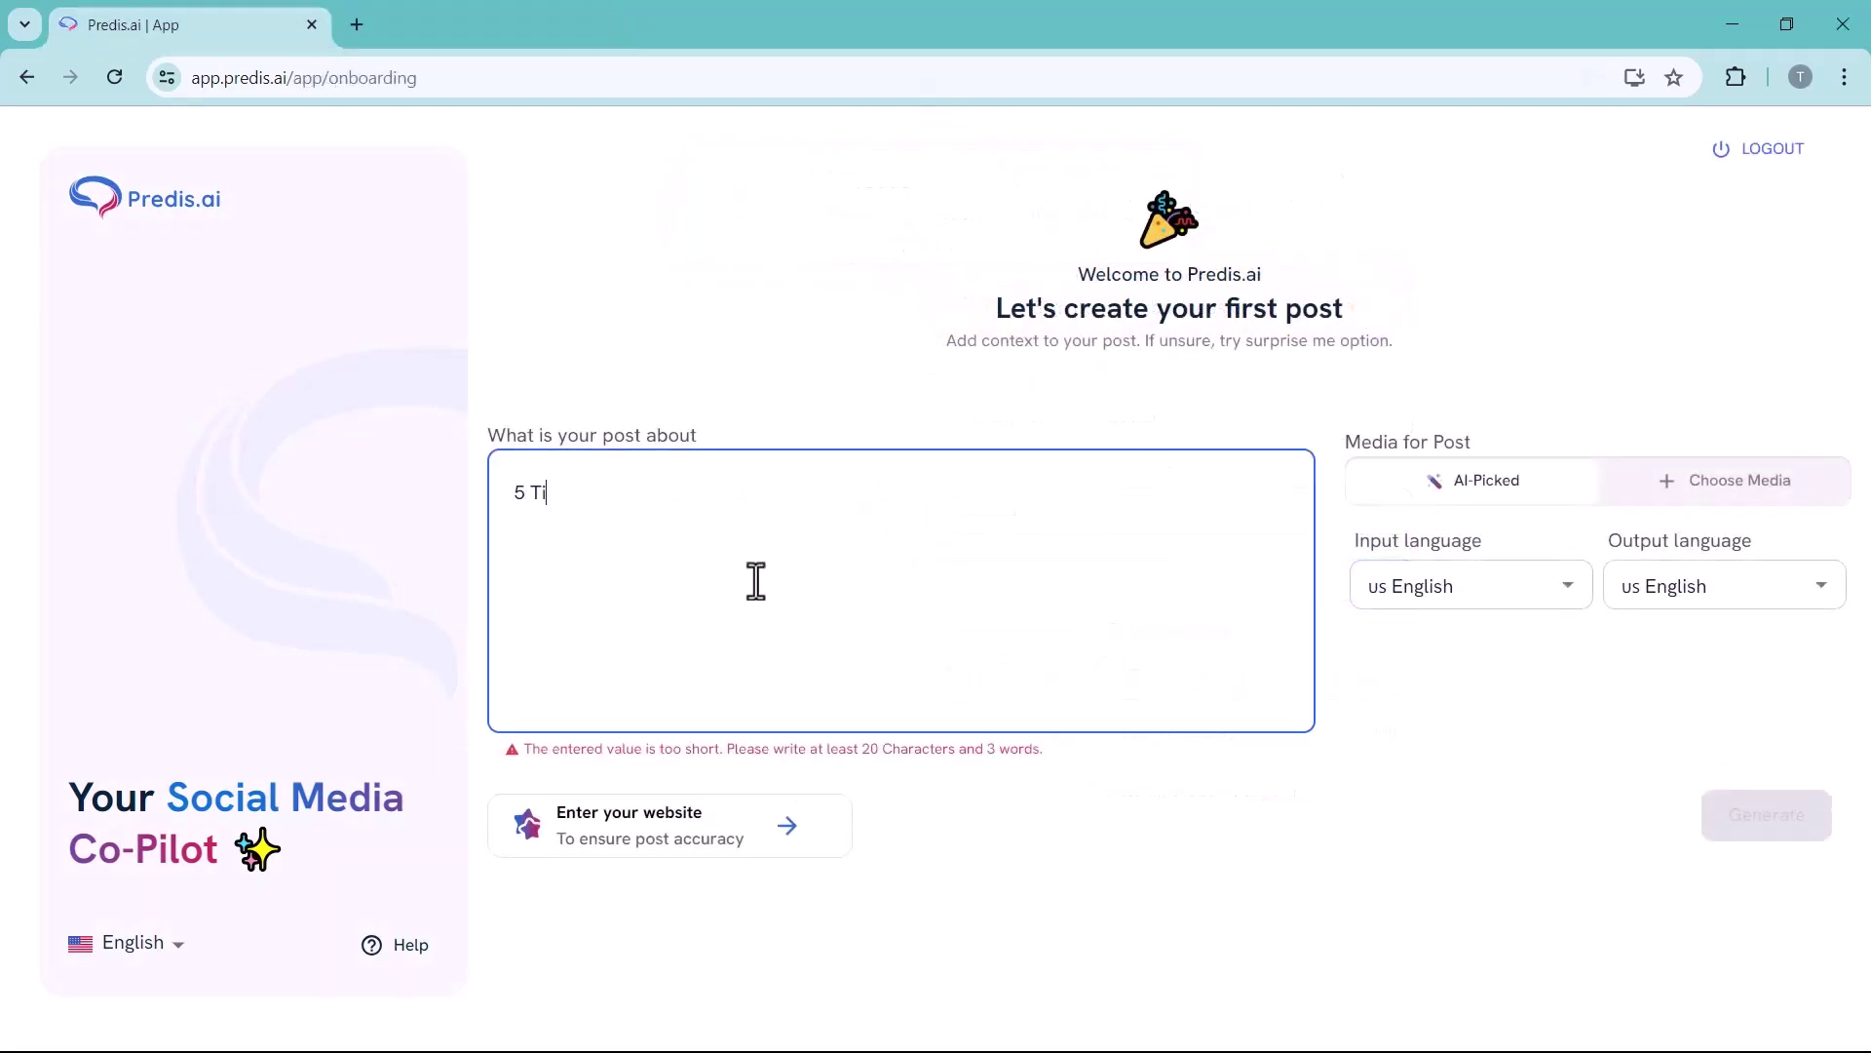
pyautogui.write('money online')
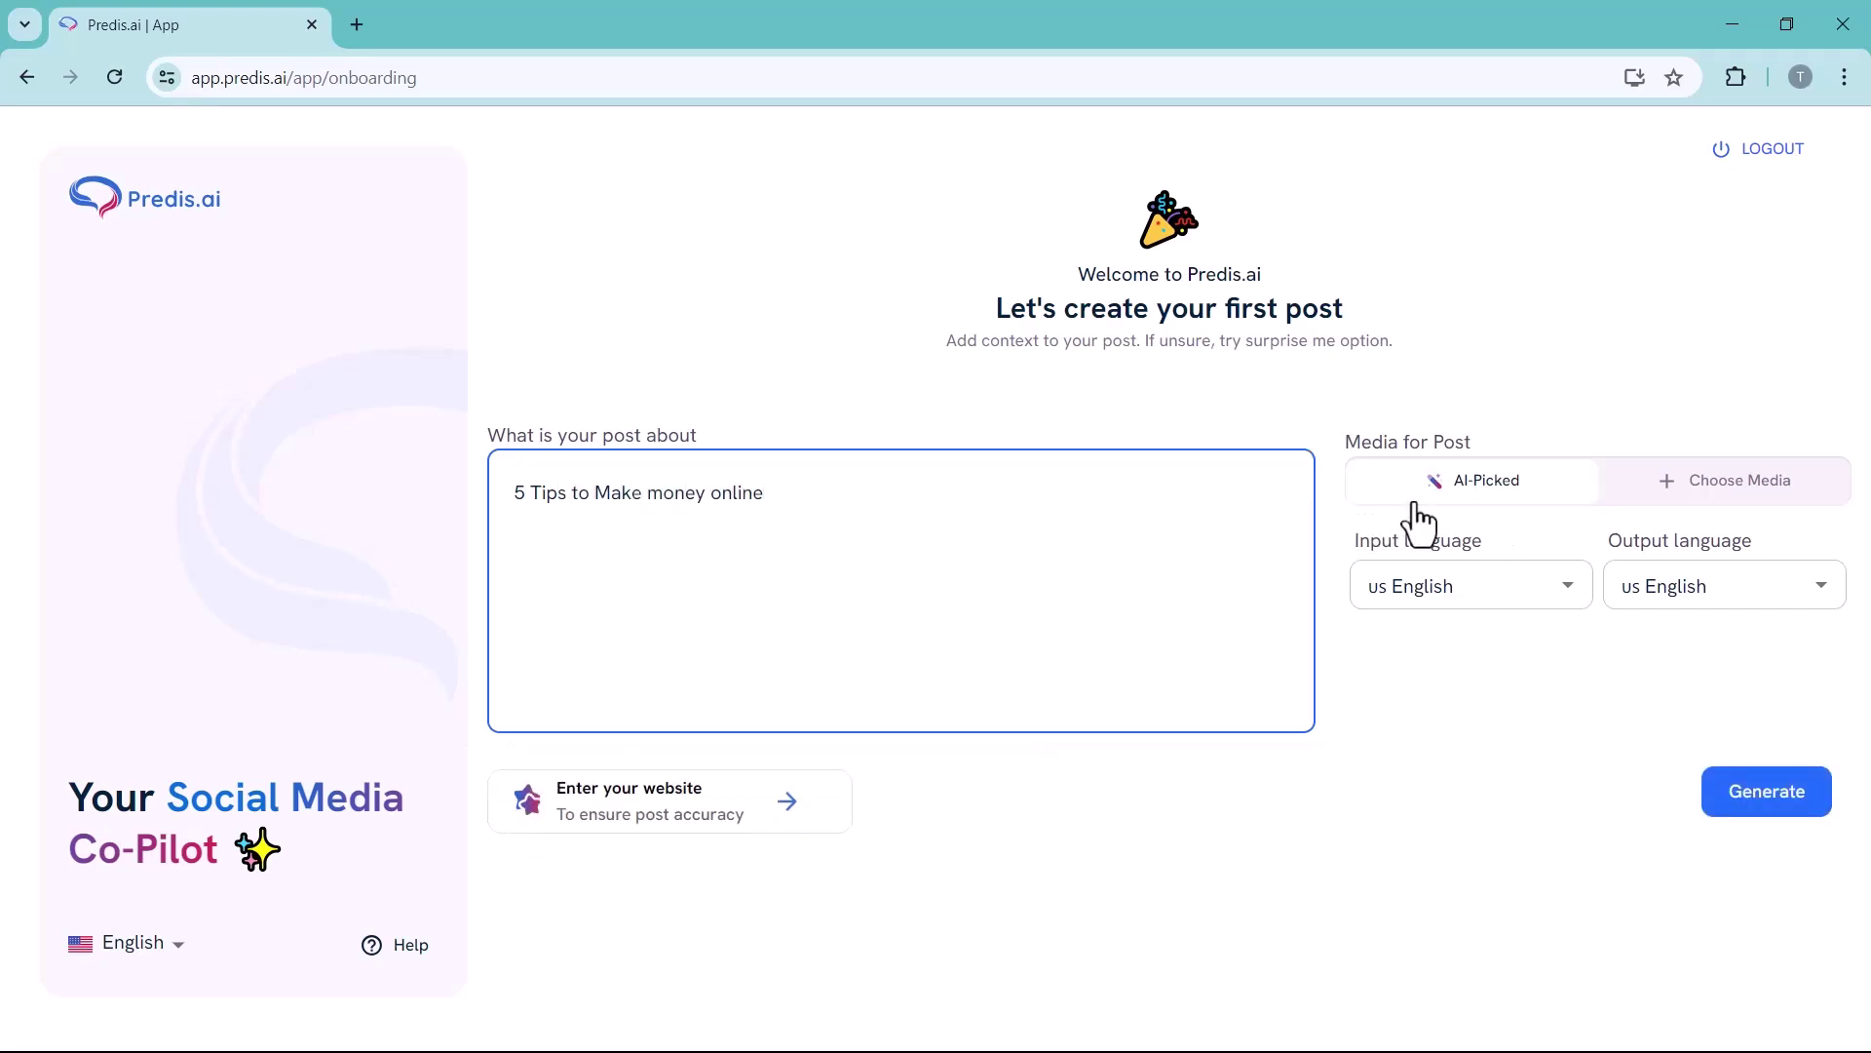
pyautogui.click(1472, 501)
pyautogui.click(1722, 497)
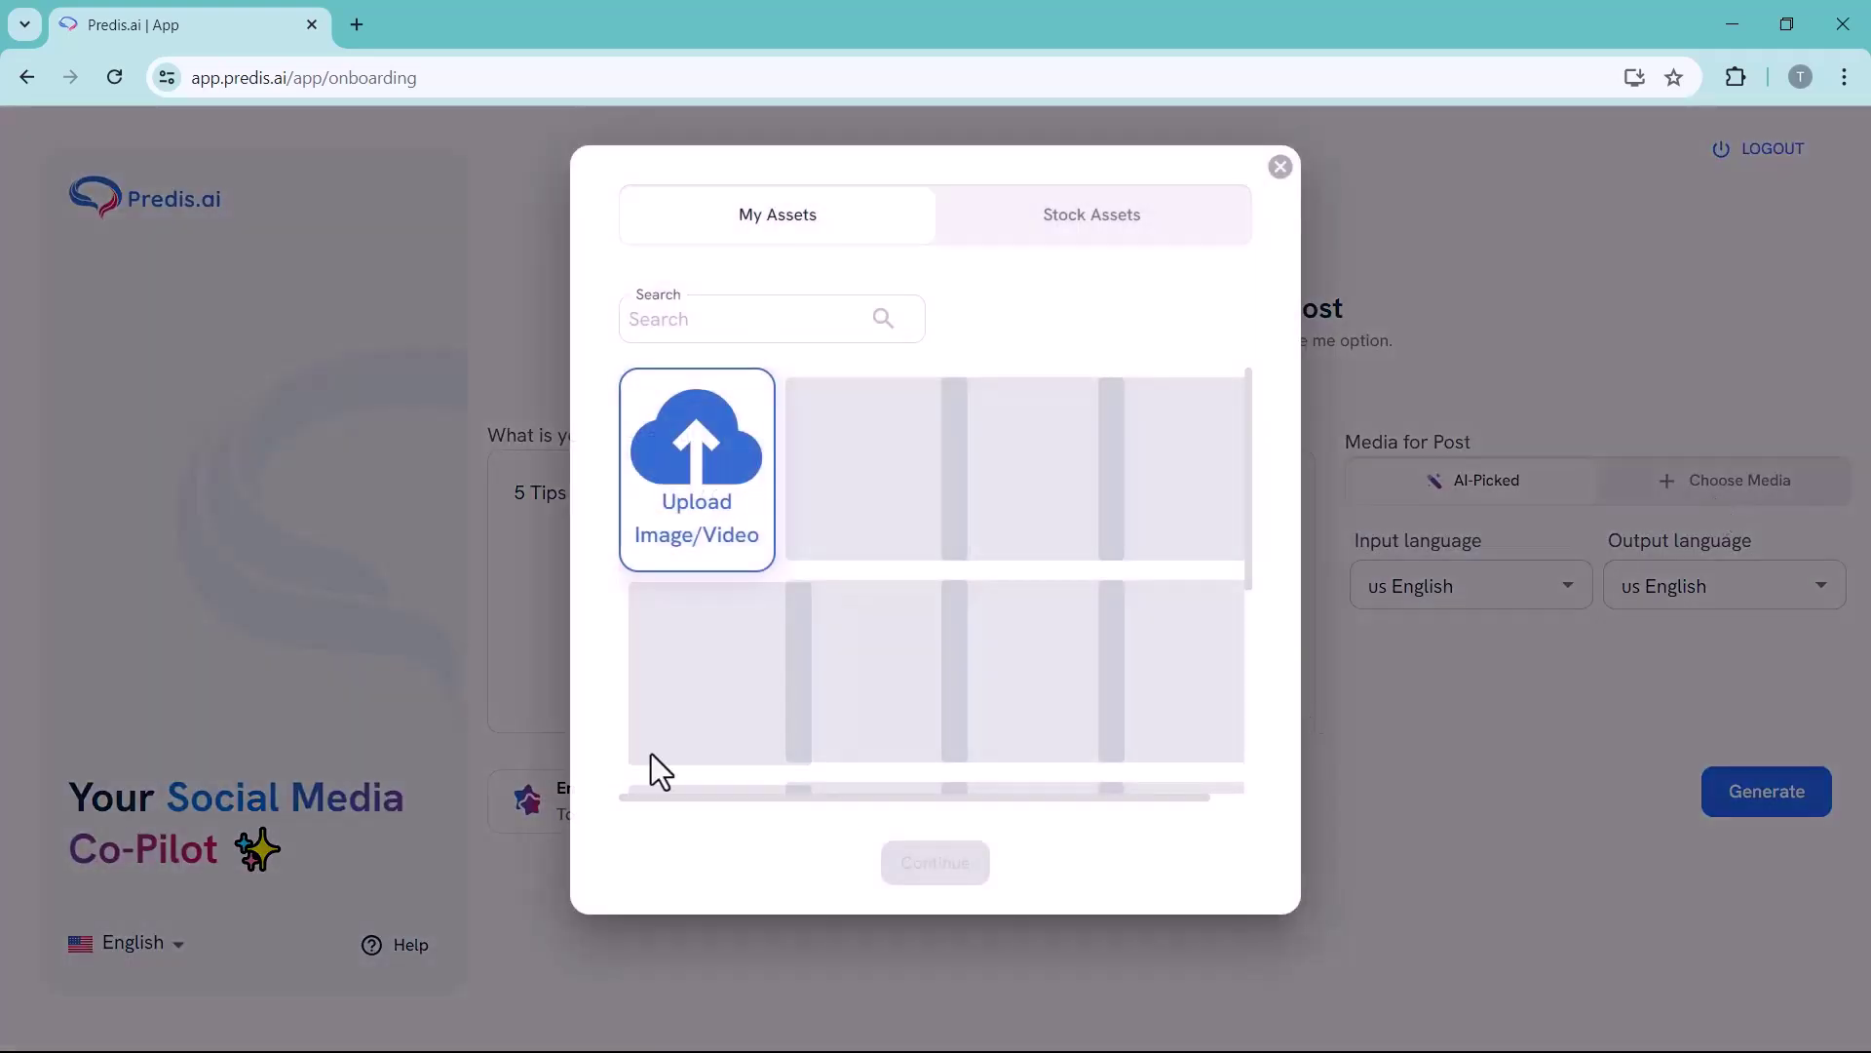
pyautogui.click(1279, 171)
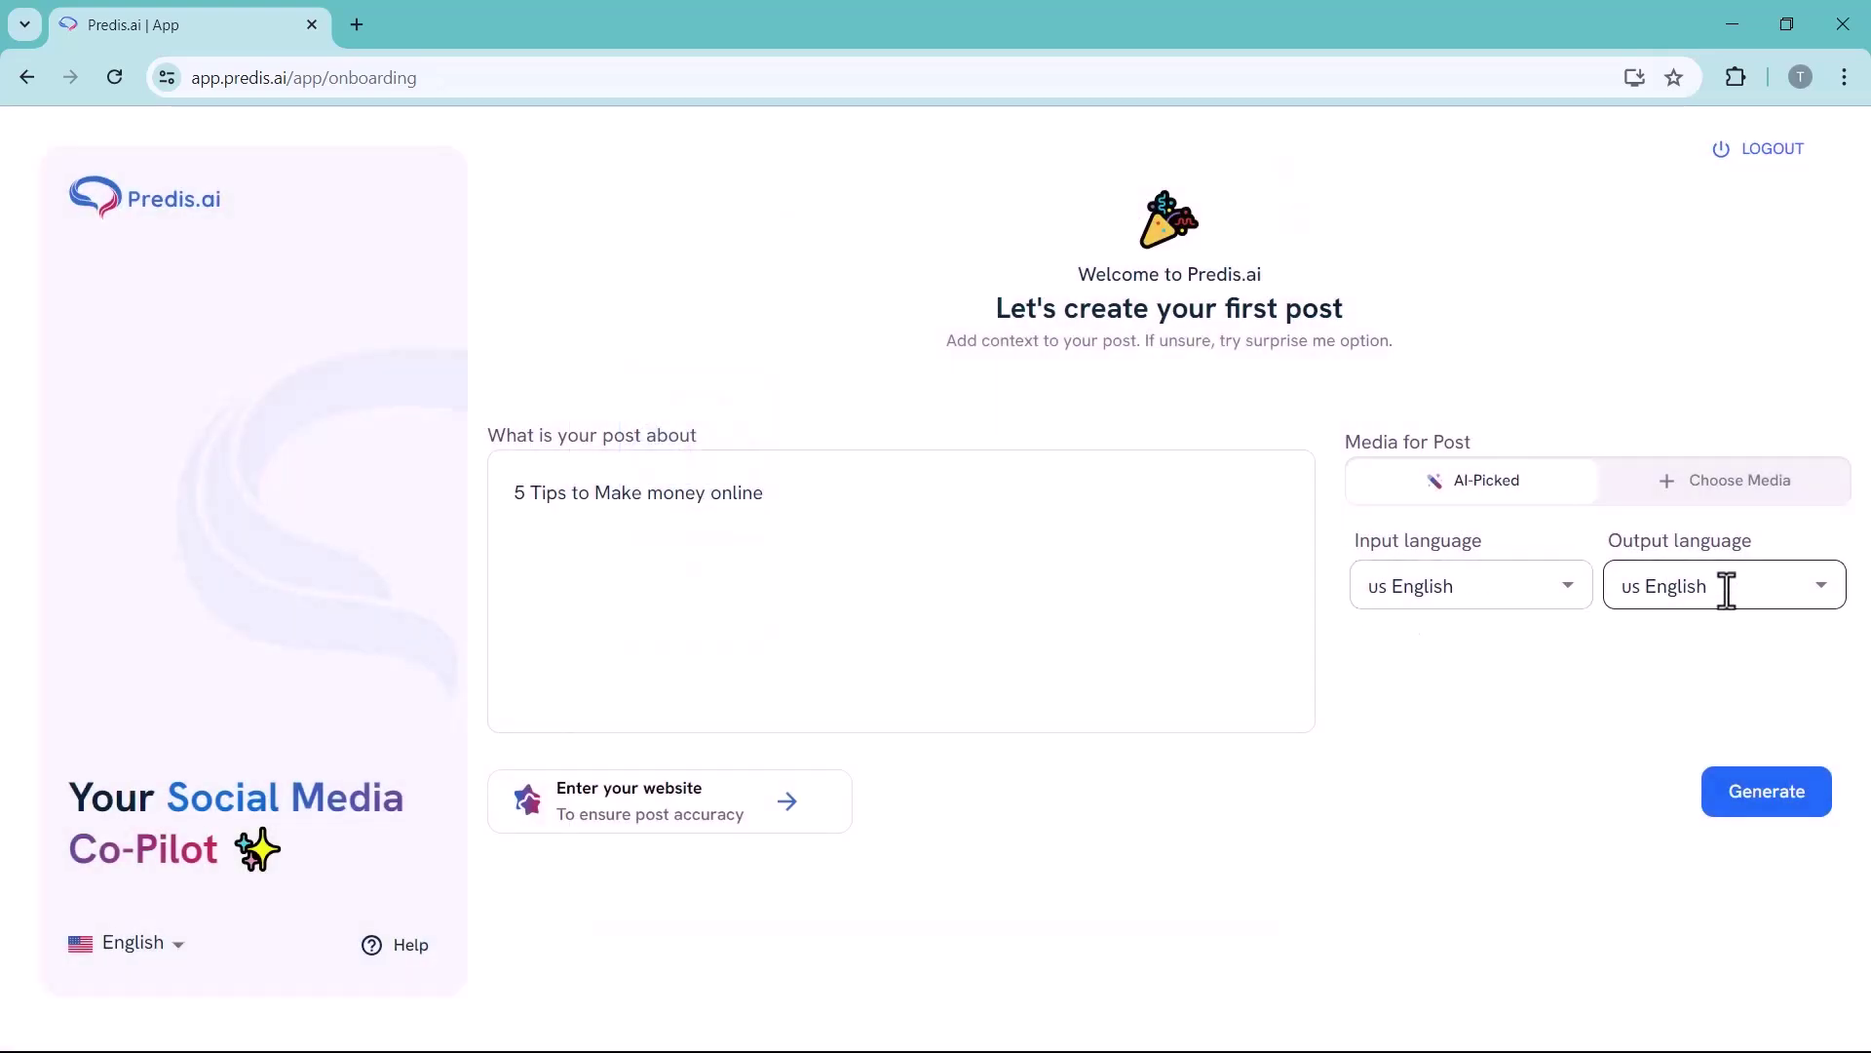
pyautogui.click(1813, 790)
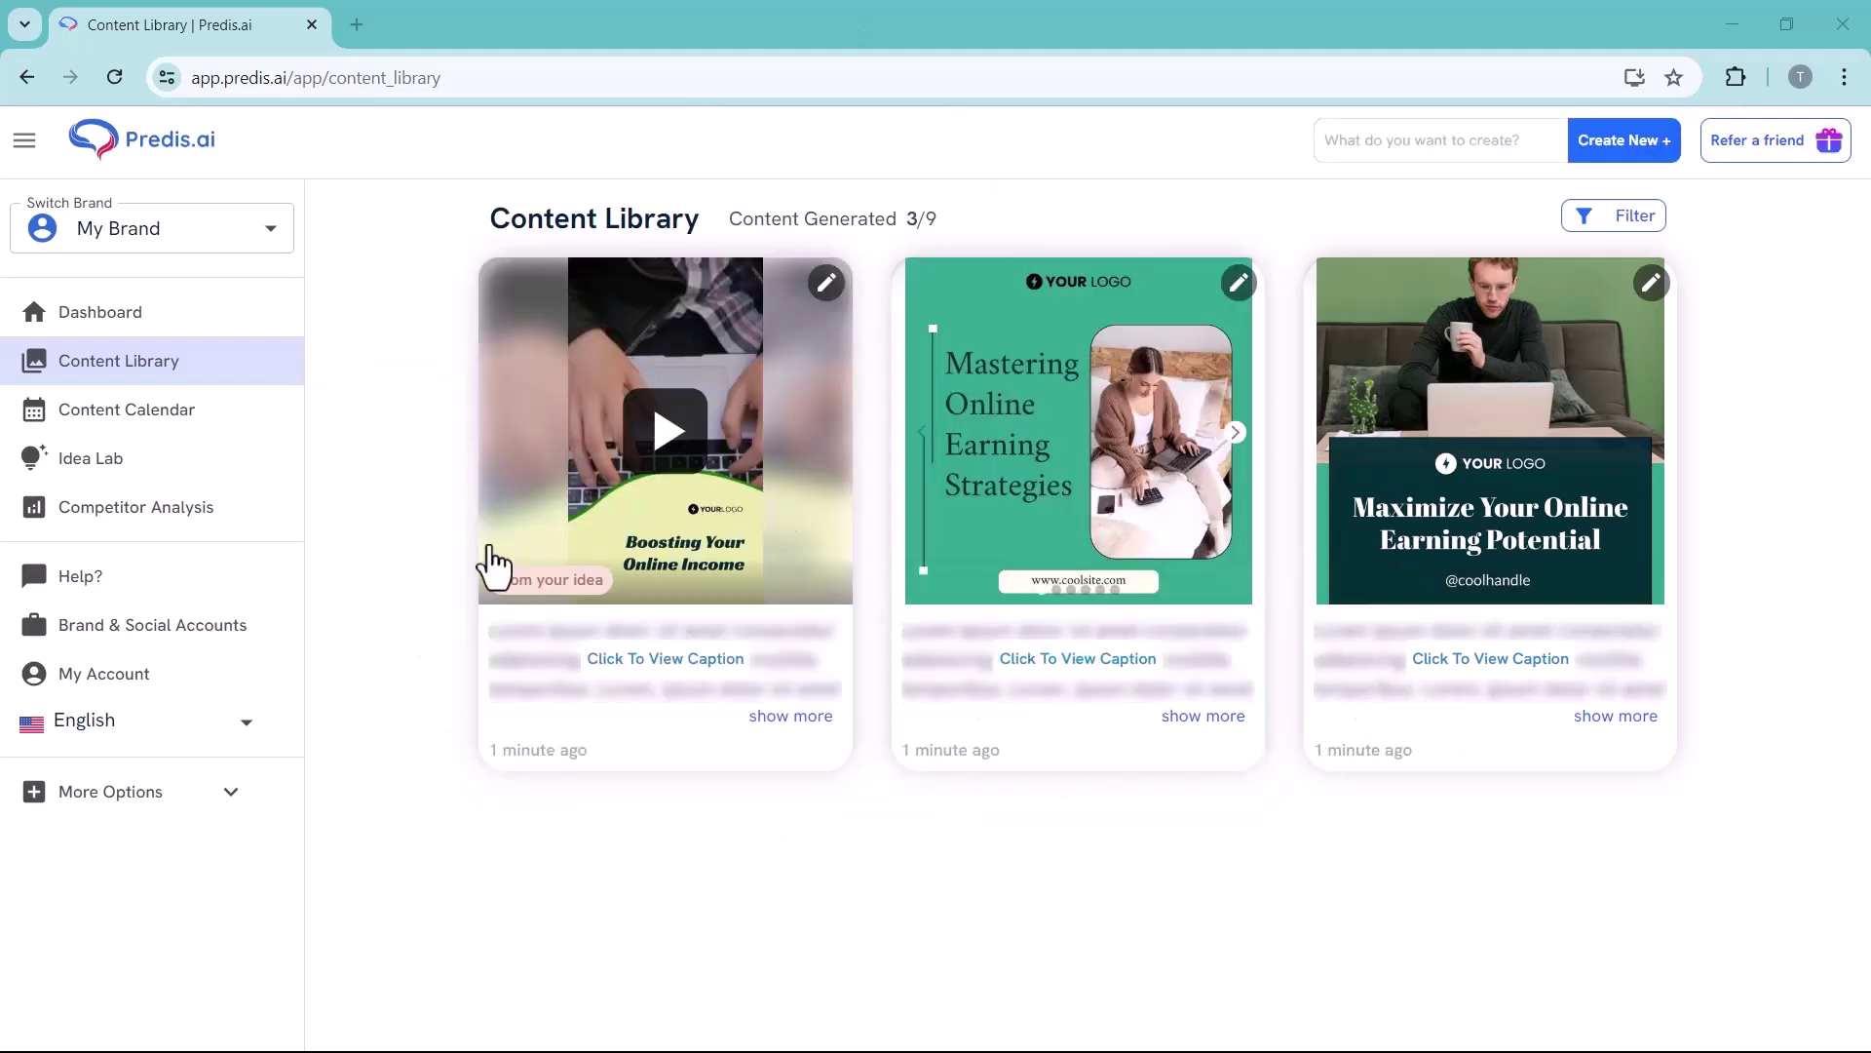
# Step: Flip the second post card through to its final call-to-action slide
pyautogui.click(1236, 434)
pyautogui.click(1235, 437)
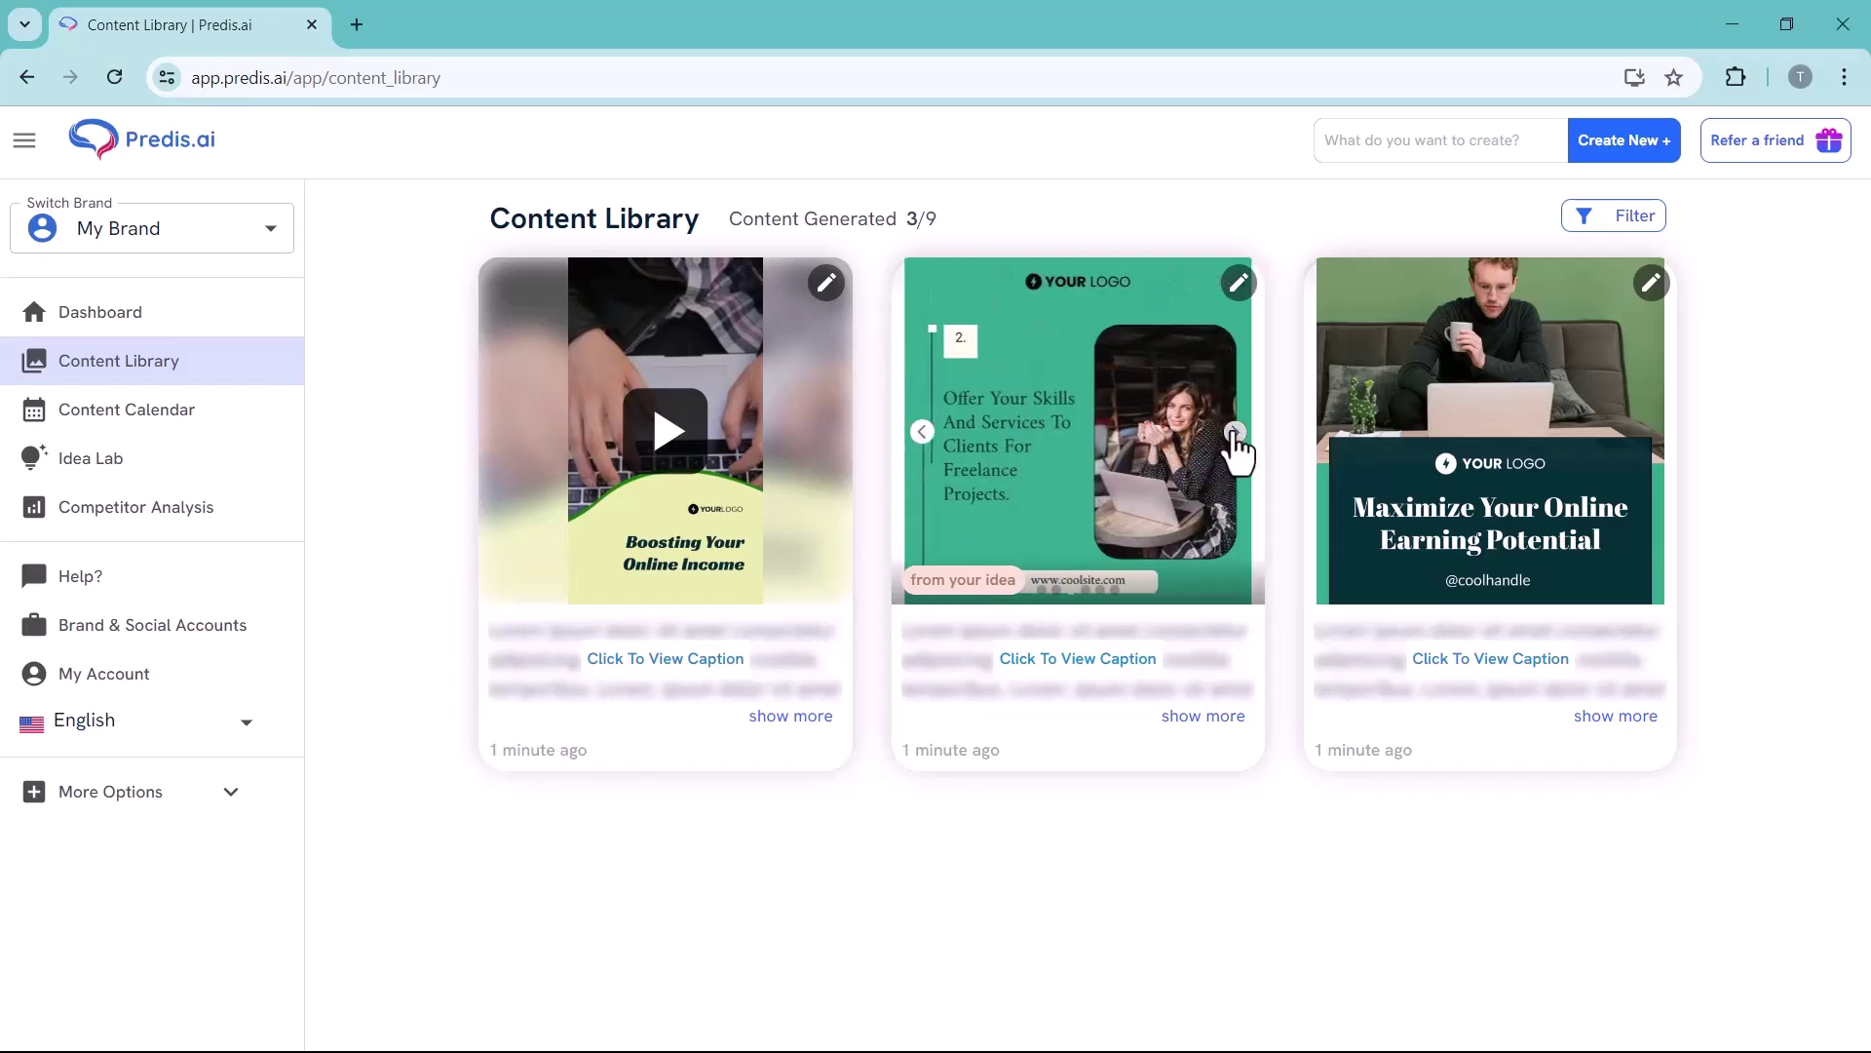
pyautogui.click(1237, 438)
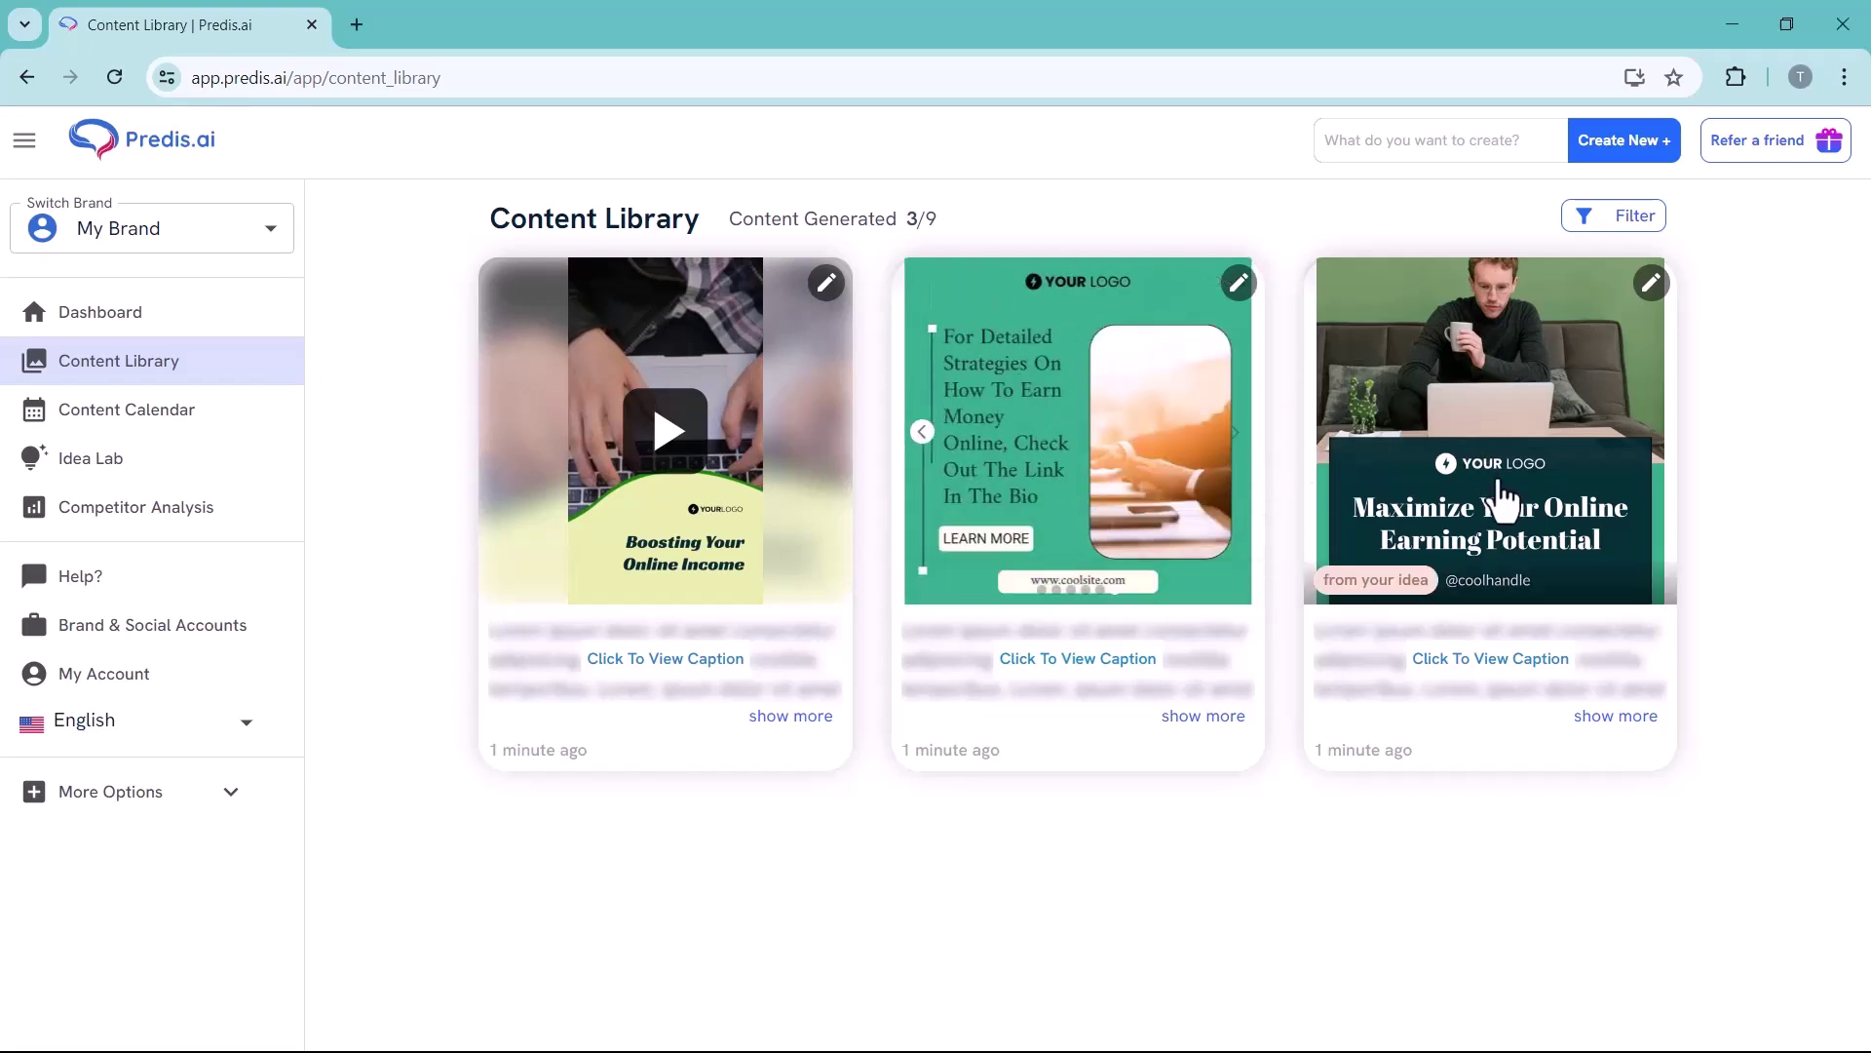
# Step: Open and play the Boosting Your Online Income video post, then close it
pyautogui.click(660, 439)
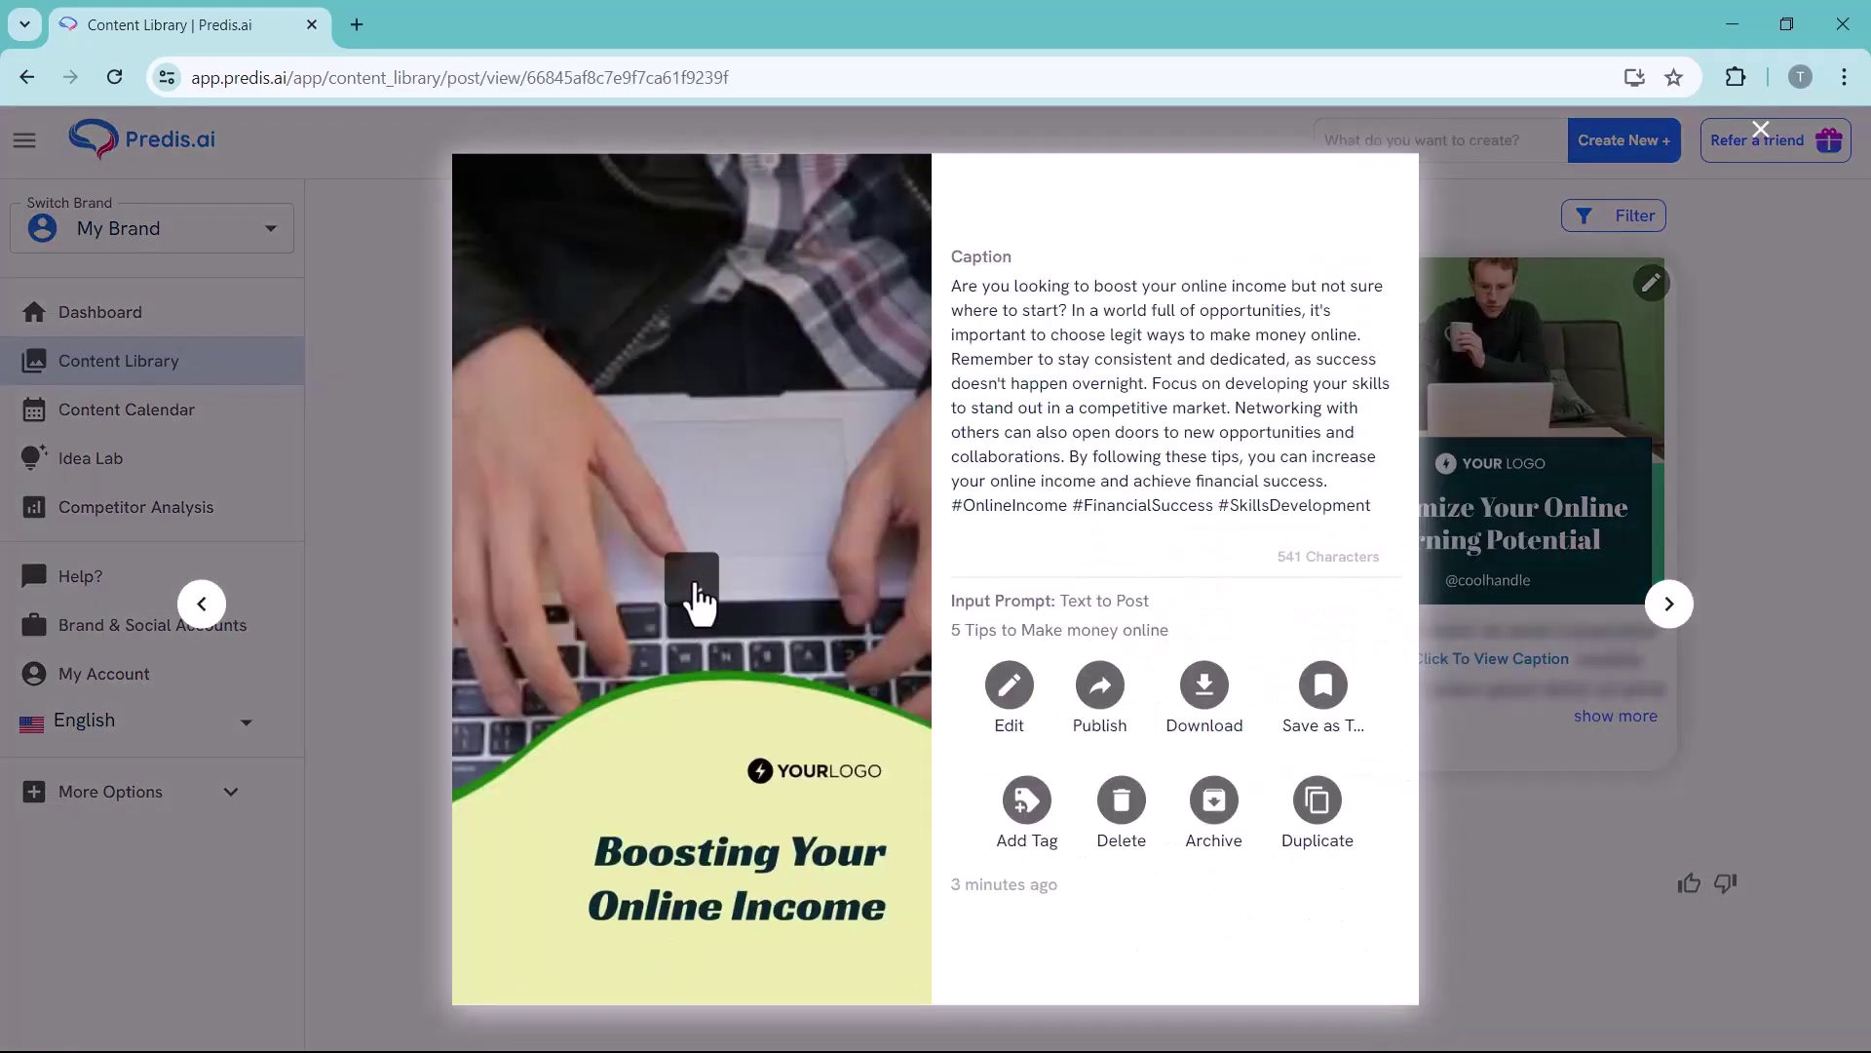
pyautogui.click(695, 592)
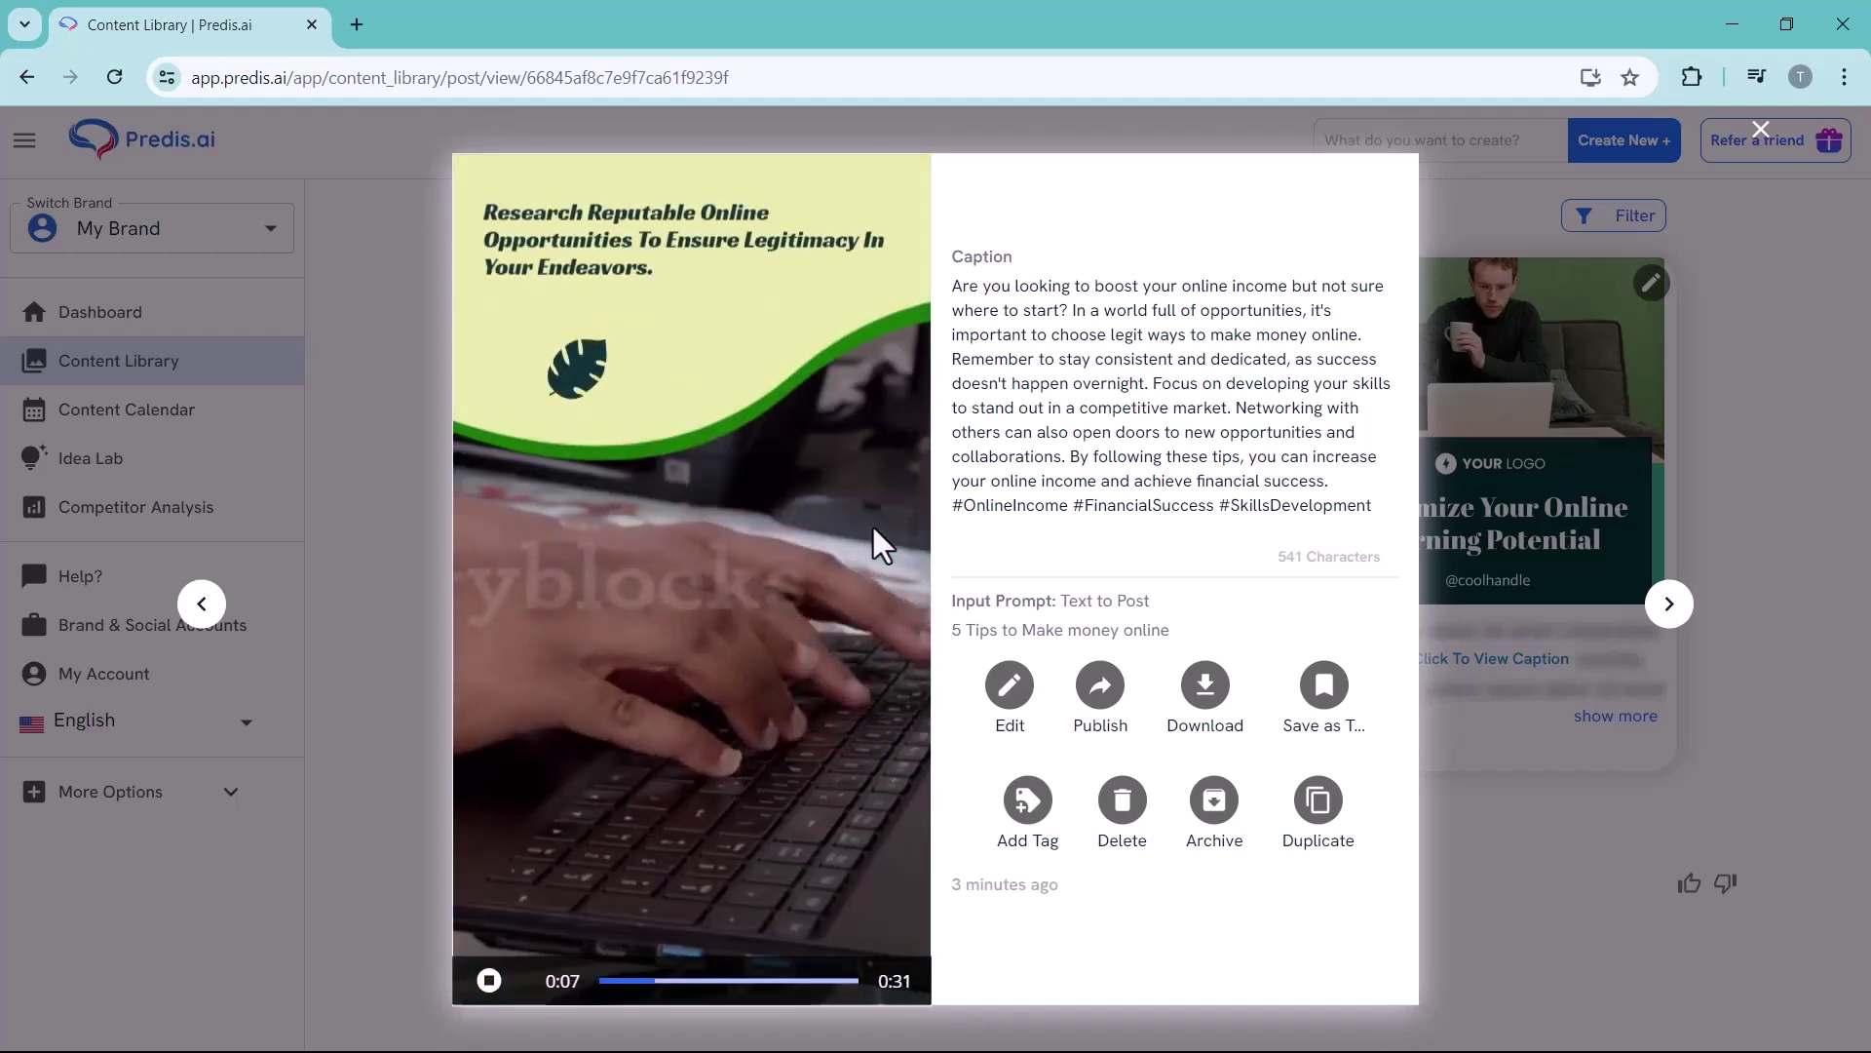
pyautogui.doubleClick(1014, 312)
pyautogui.click(1056, 327)
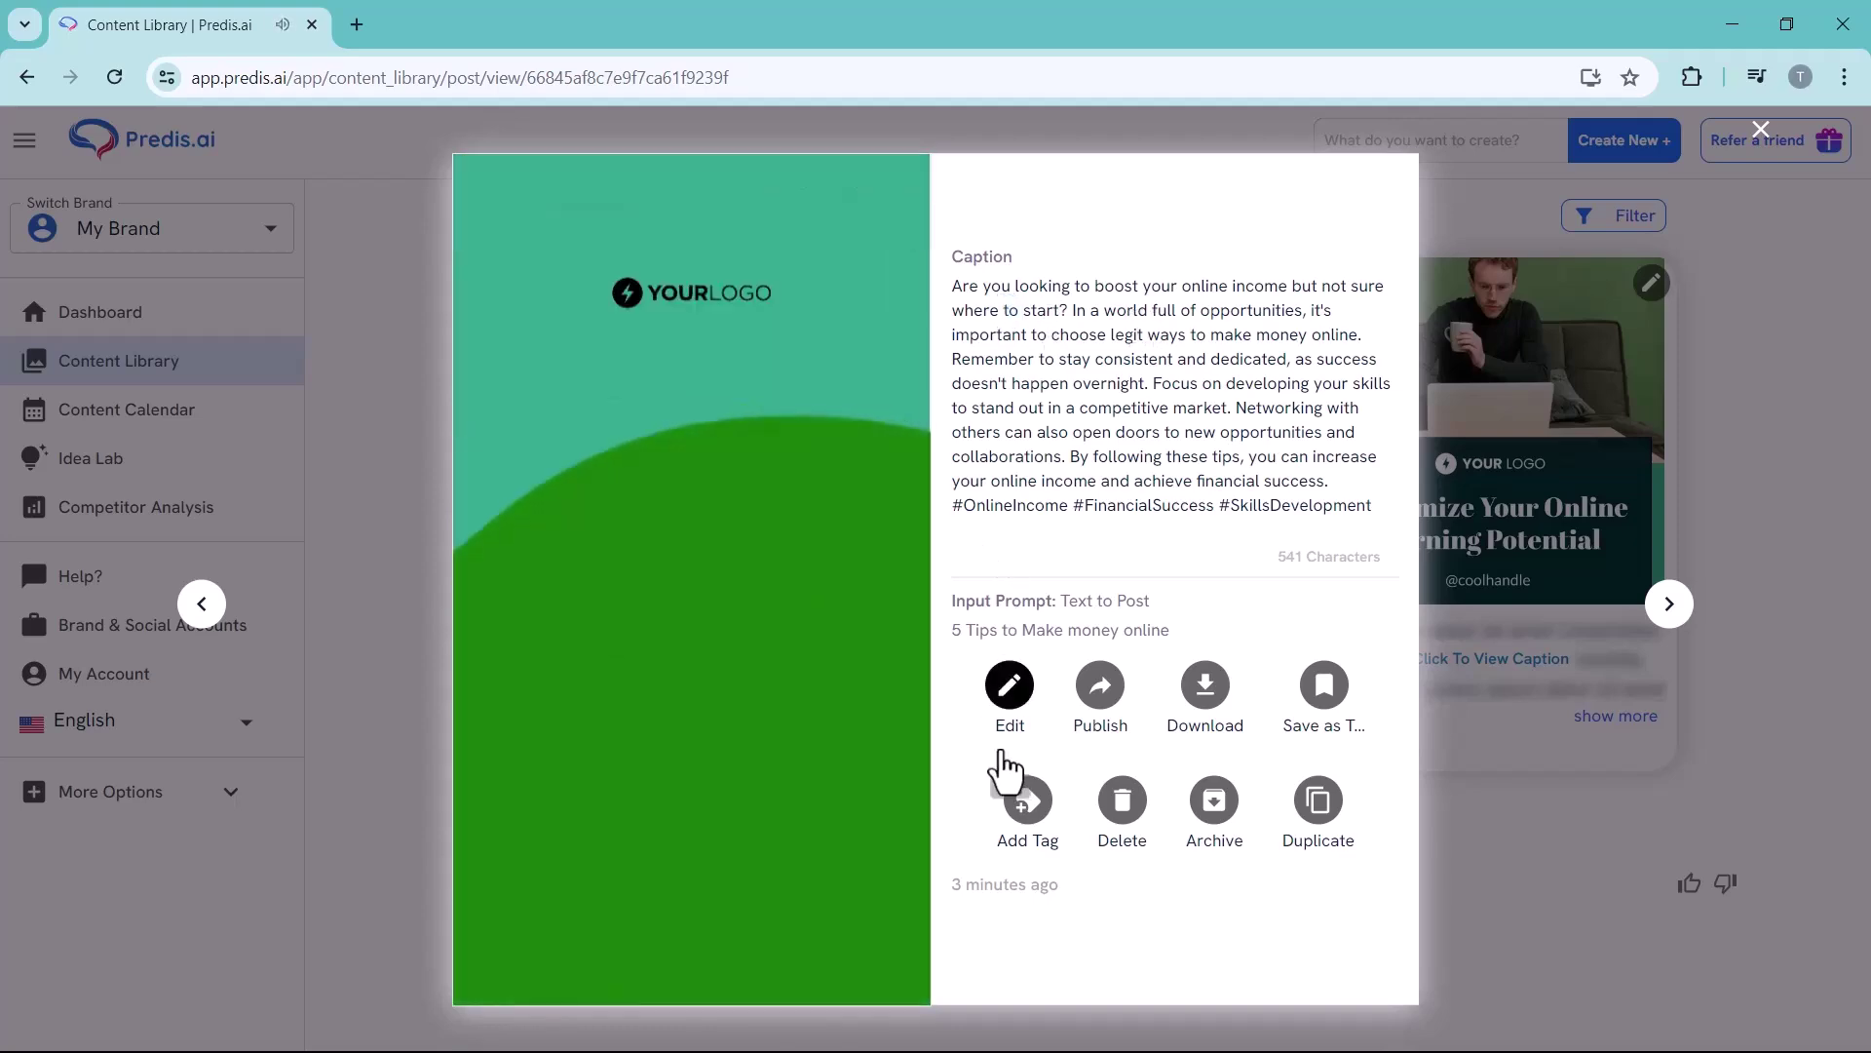
pyautogui.click(951, 129)
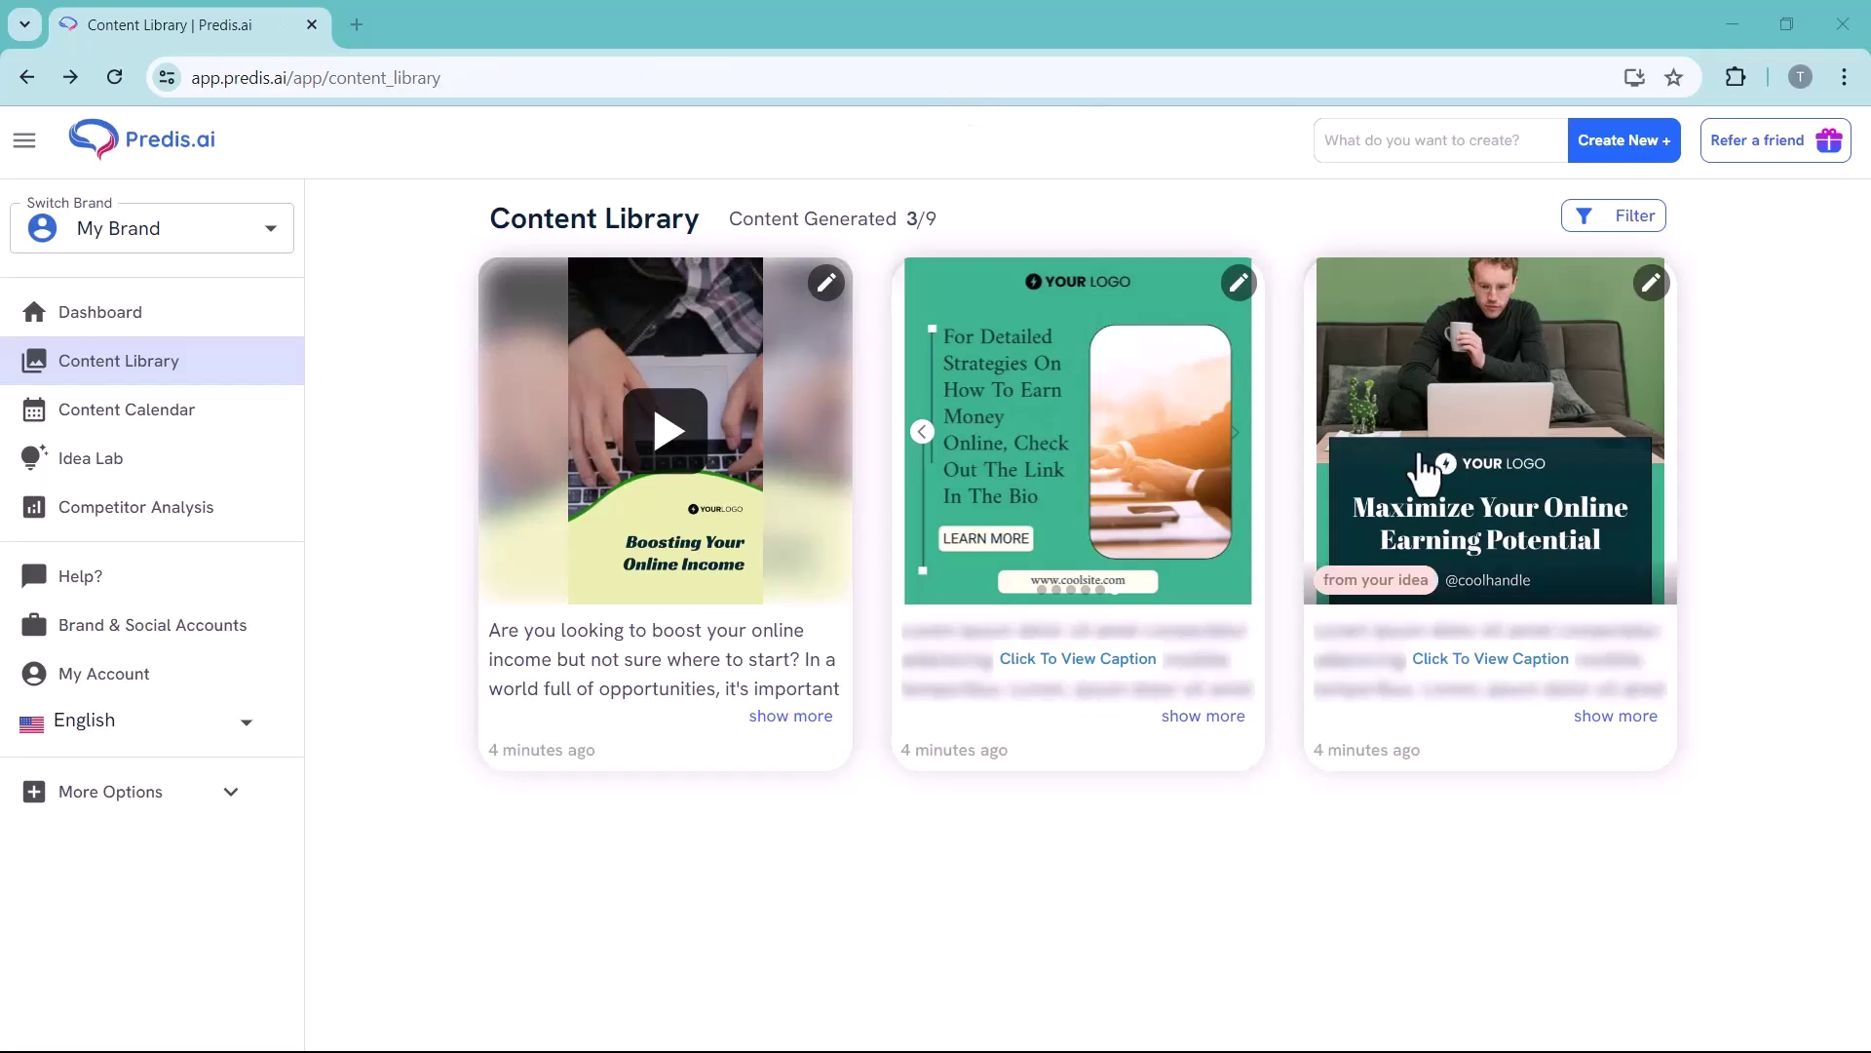
# Step: Open the Mastering Online Earning Strategies post, view further slides, and load it into the editor
pyautogui.click(1146, 377)
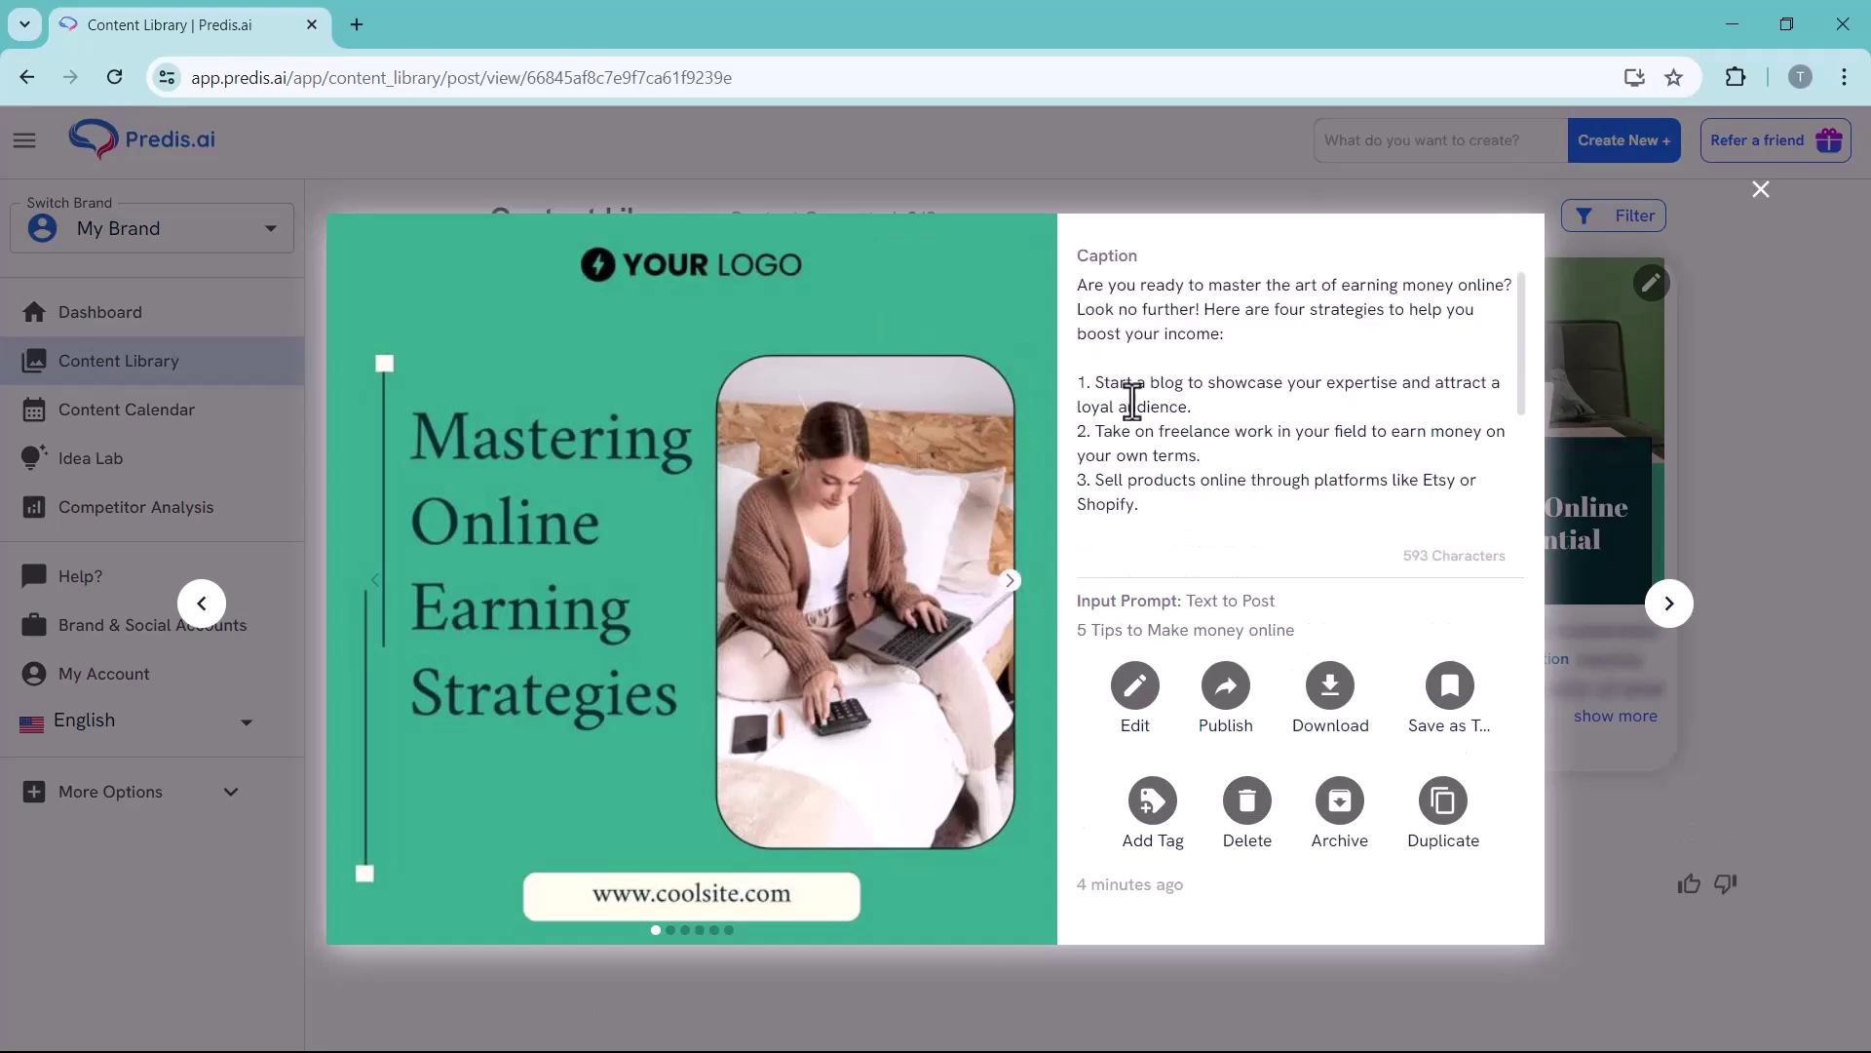
pyautogui.scroll(-2, 1229, 513)
pyautogui.scroll(2, 1228, 524)
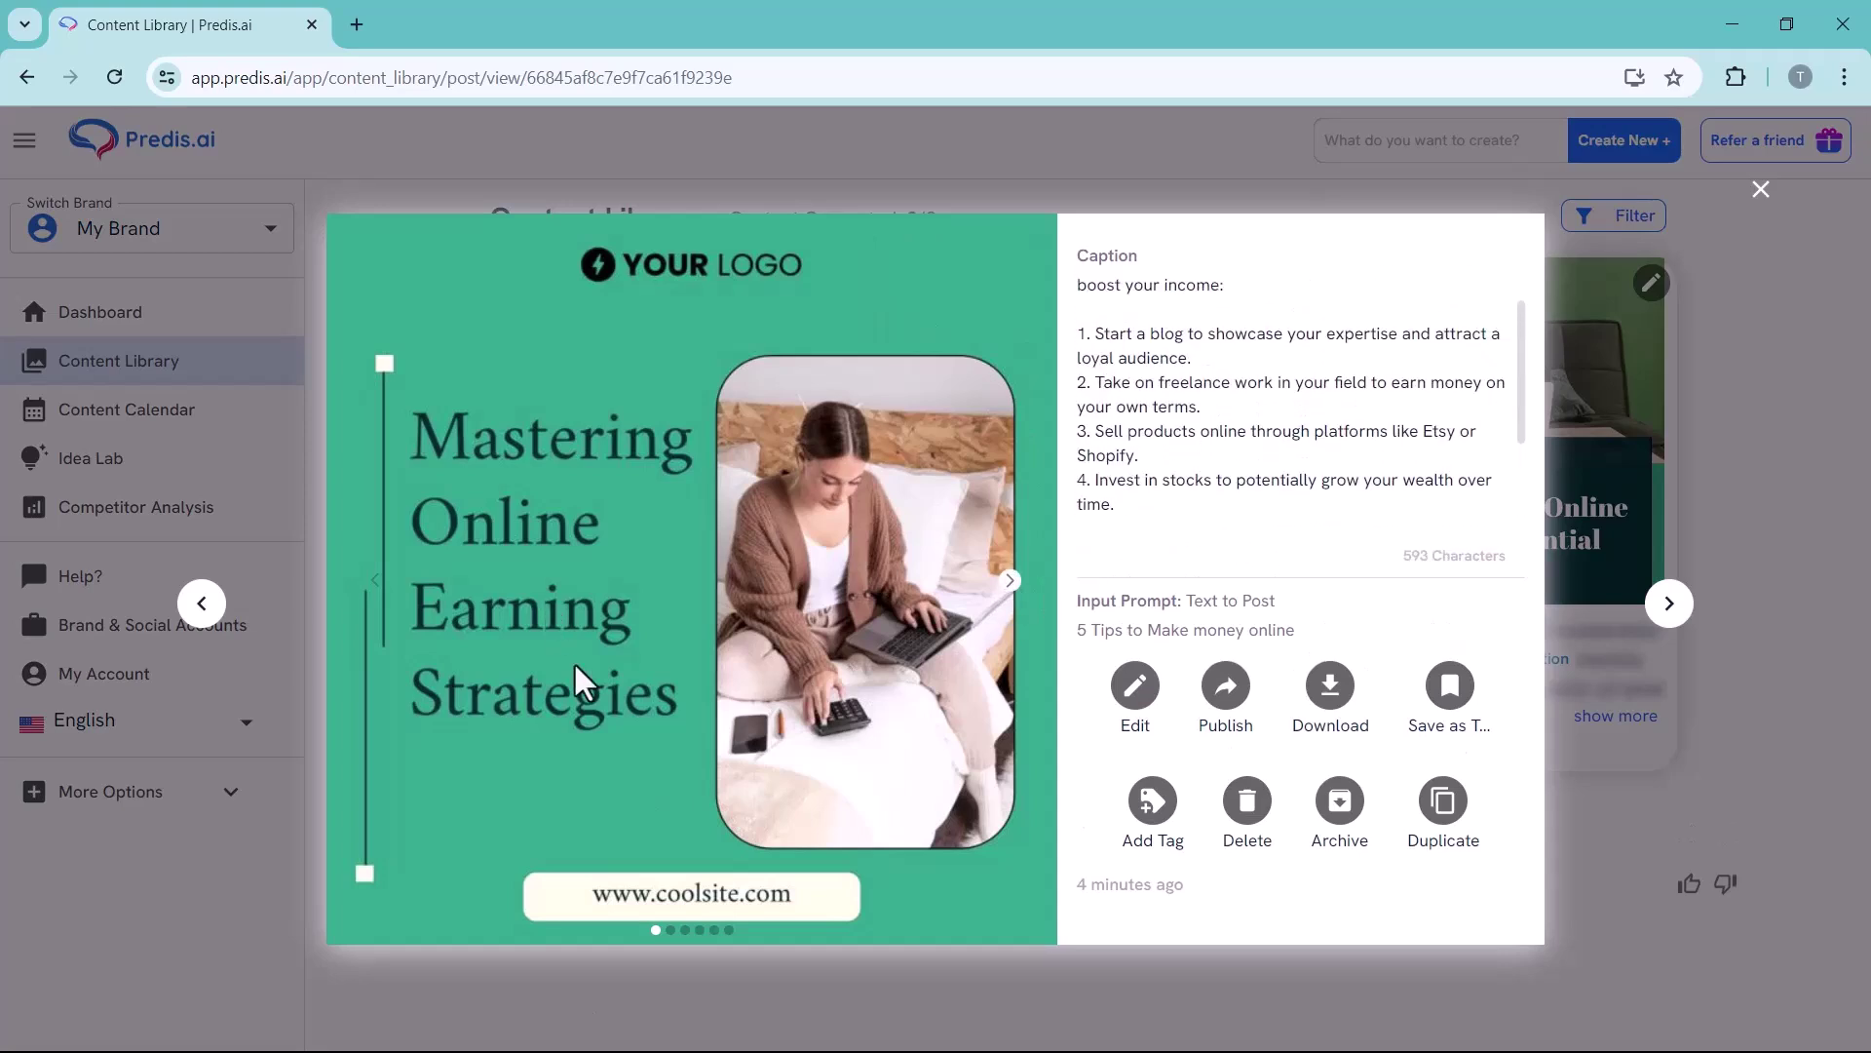
pyautogui.click(1009, 583)
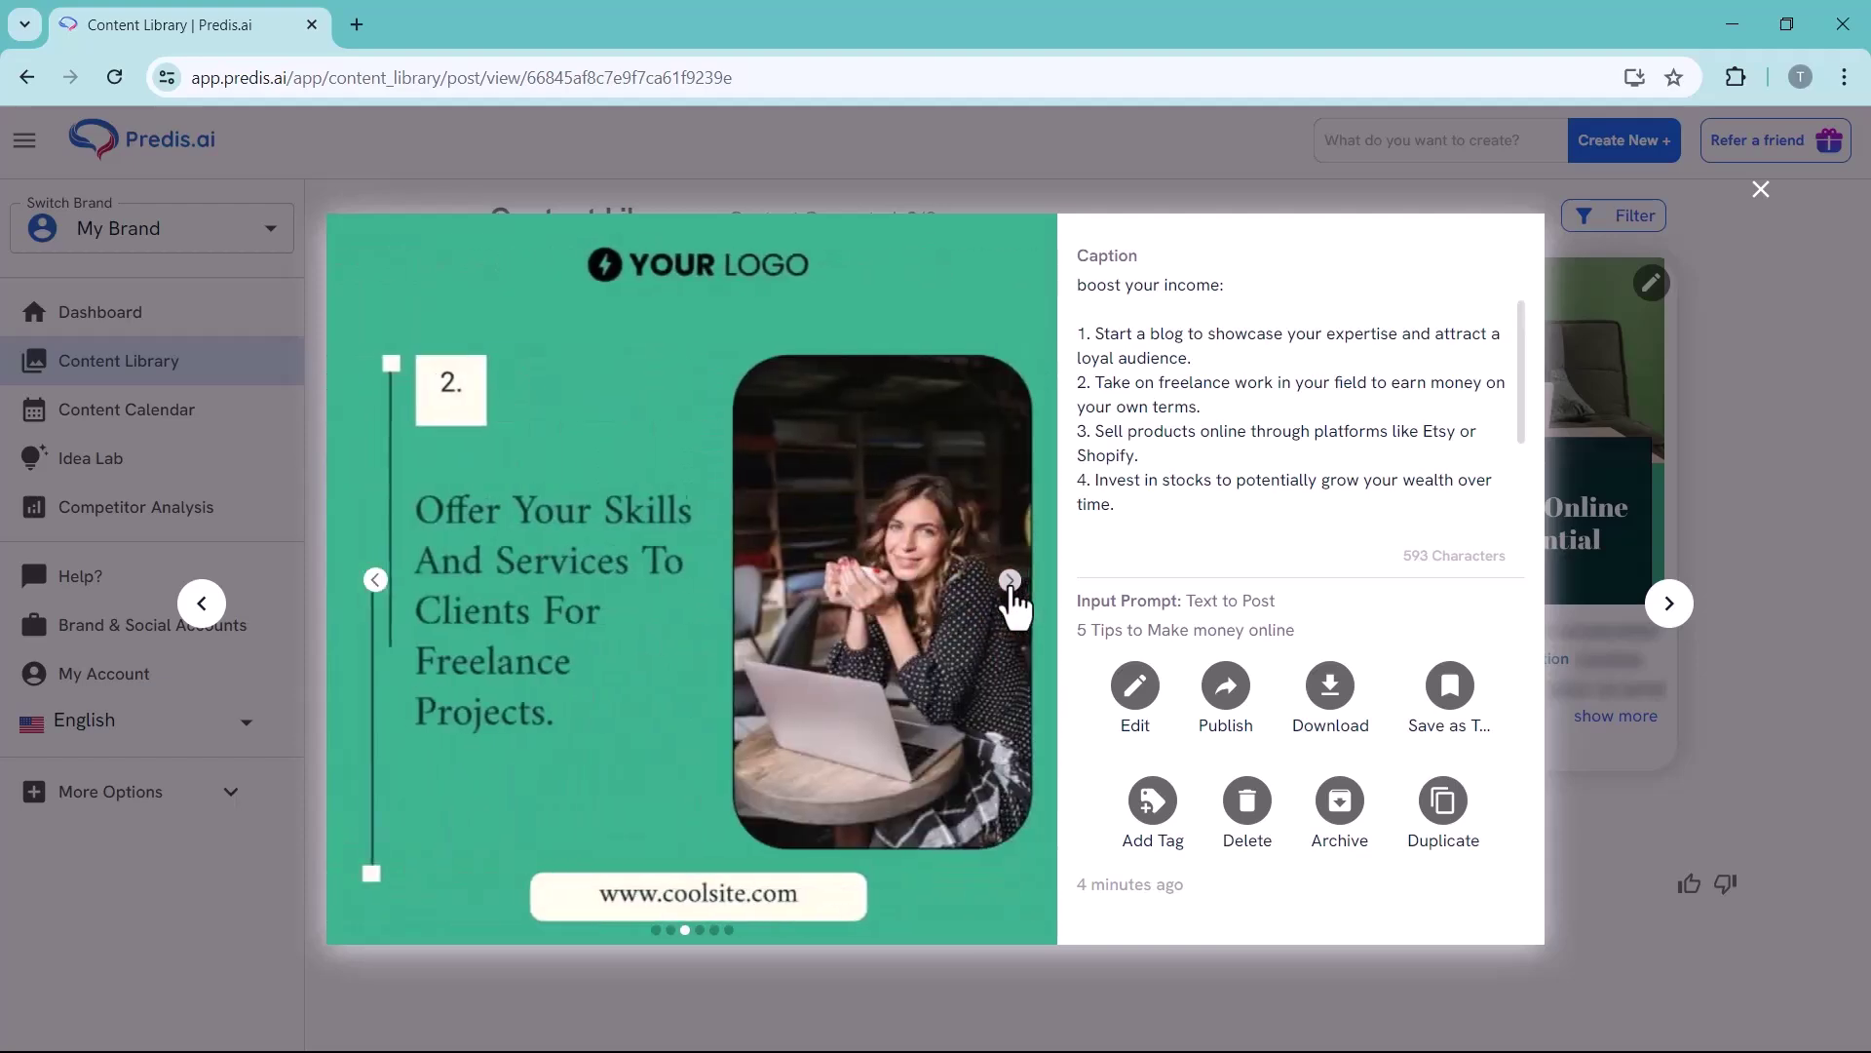
pyautogui.click(1008, 582)
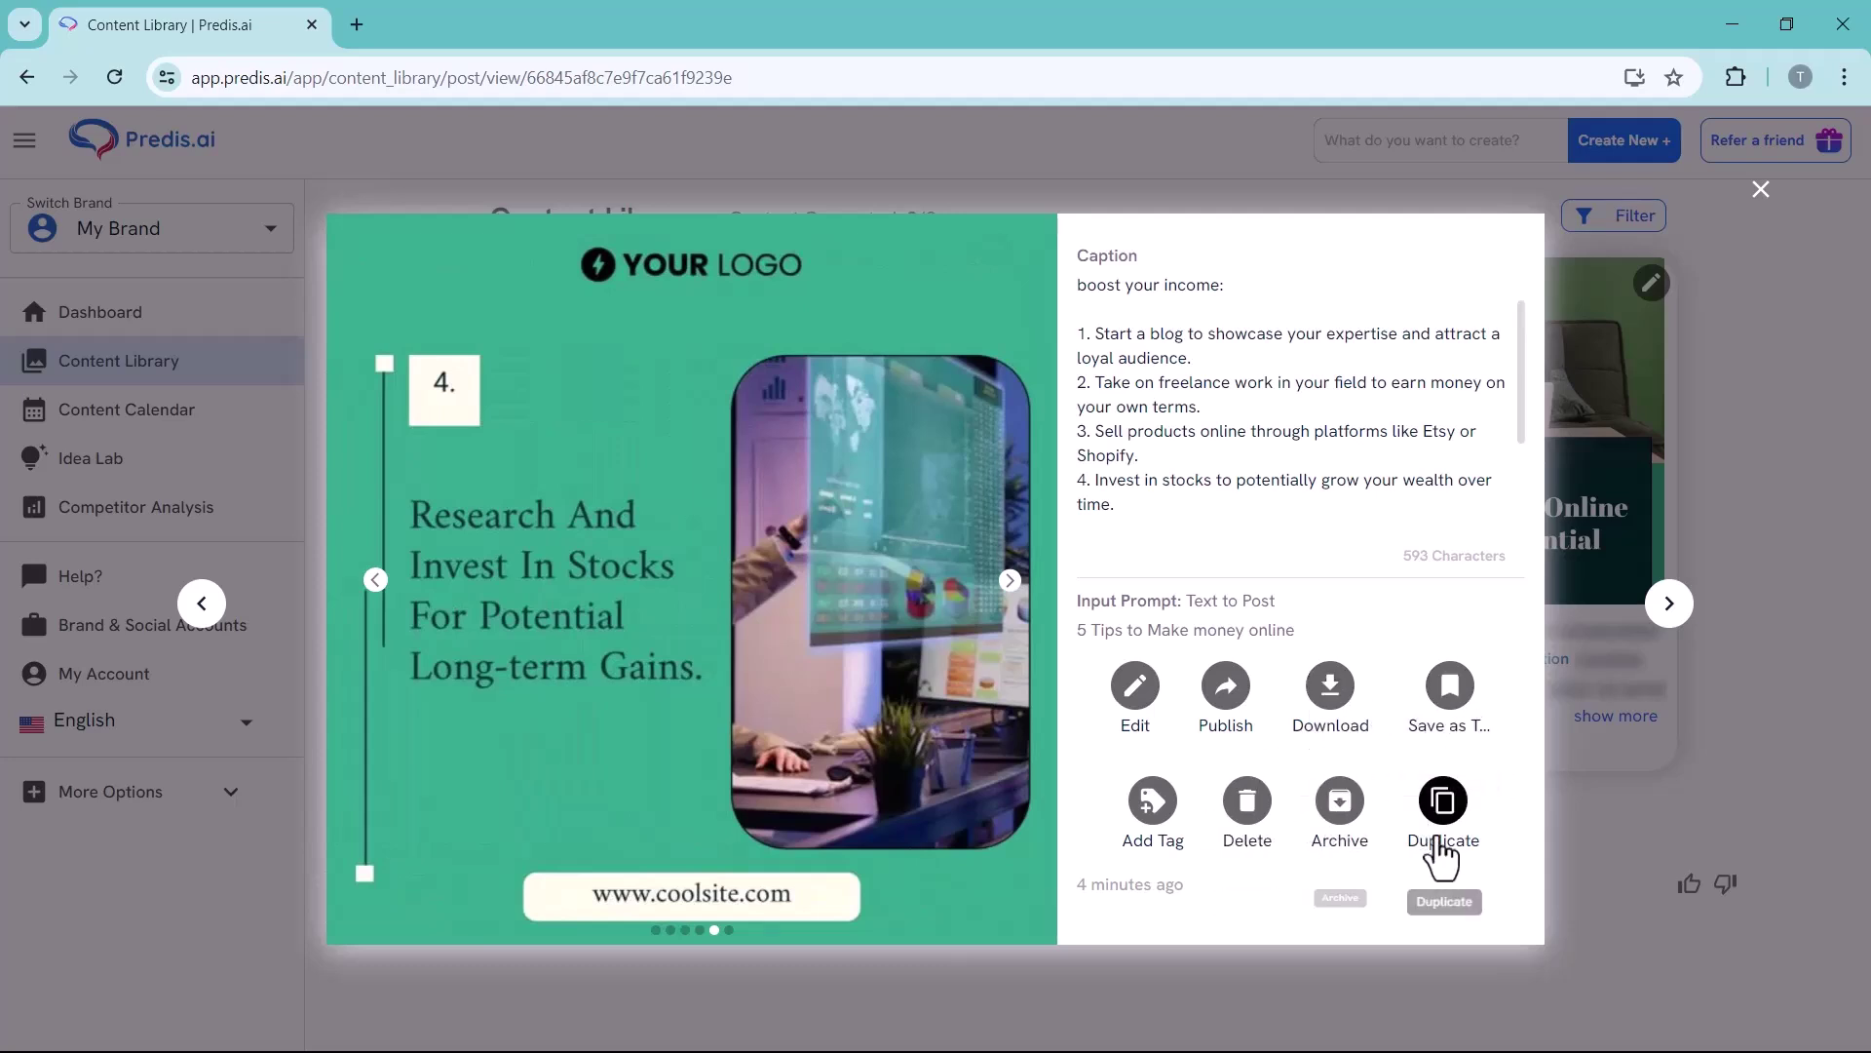
pyautogui.click(1135, 688)
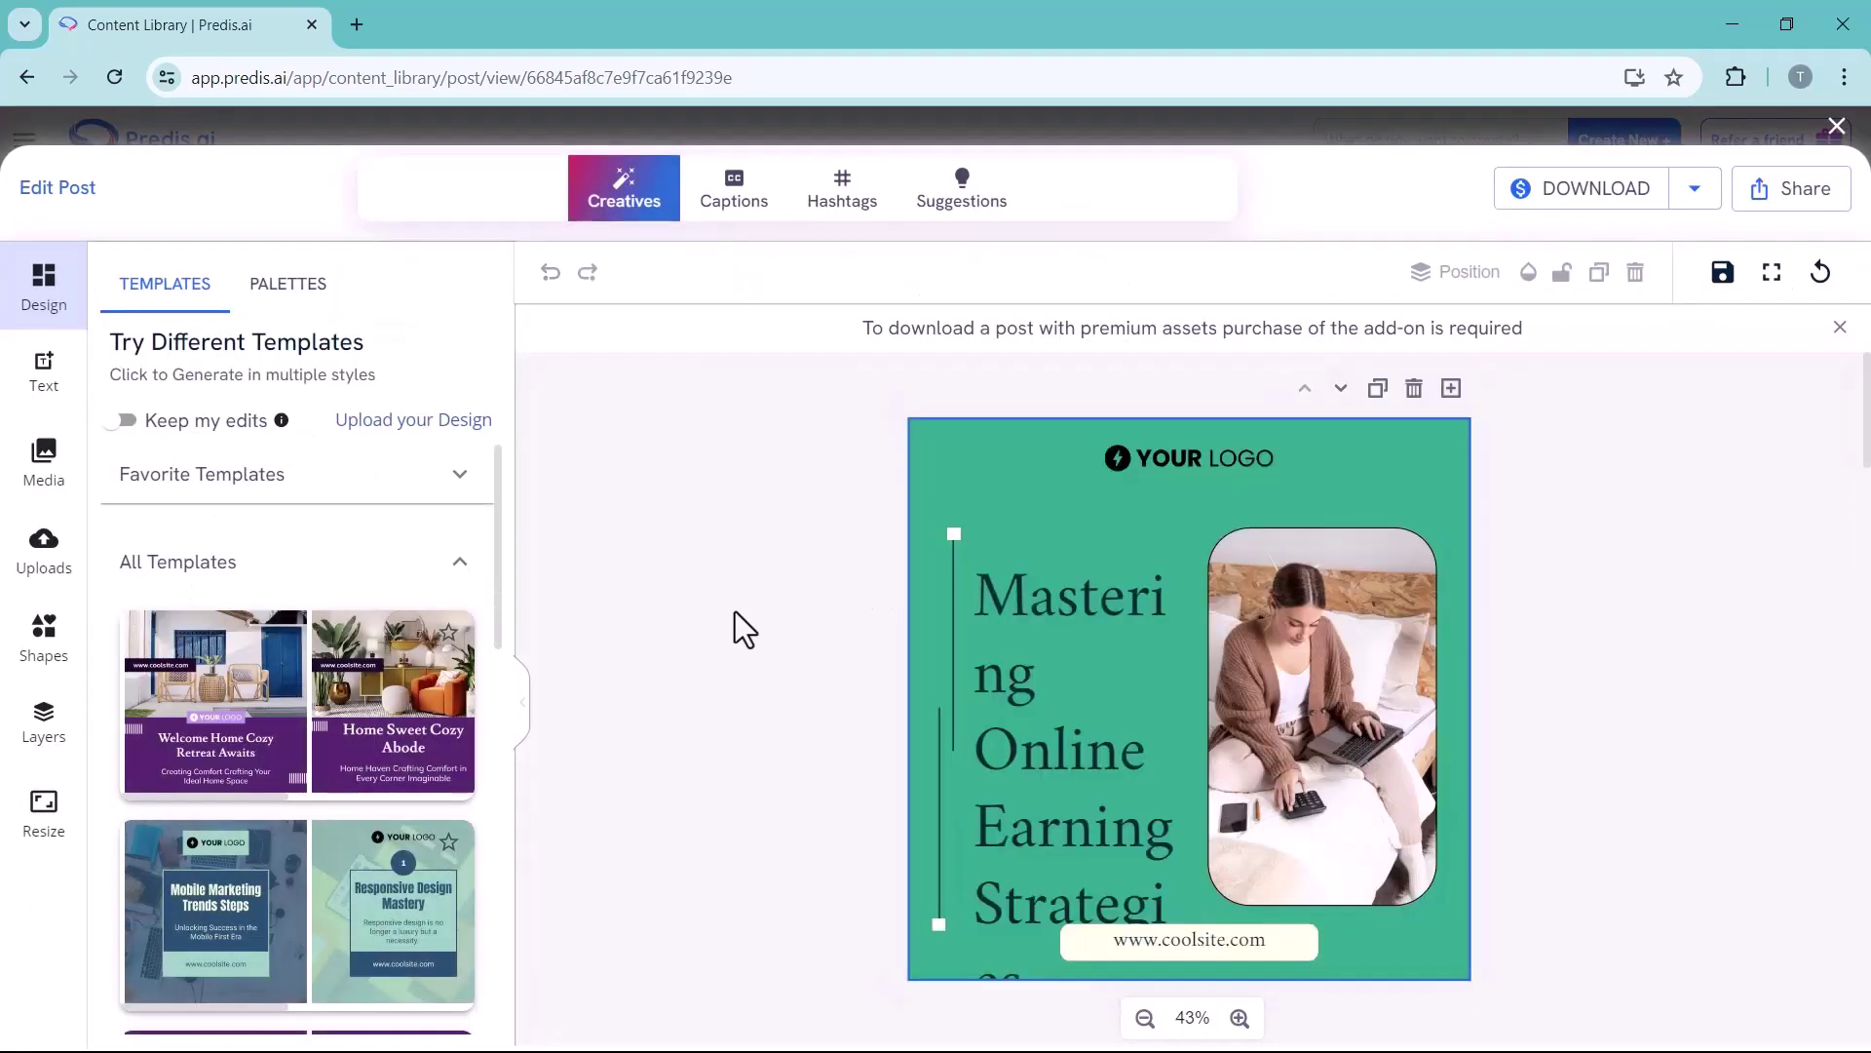
pyautogui.scroll(-2, 314, 644)
pyautogui.scroll(-2, 303, 668)
pyautogui.scroll(-2, 303, 674)
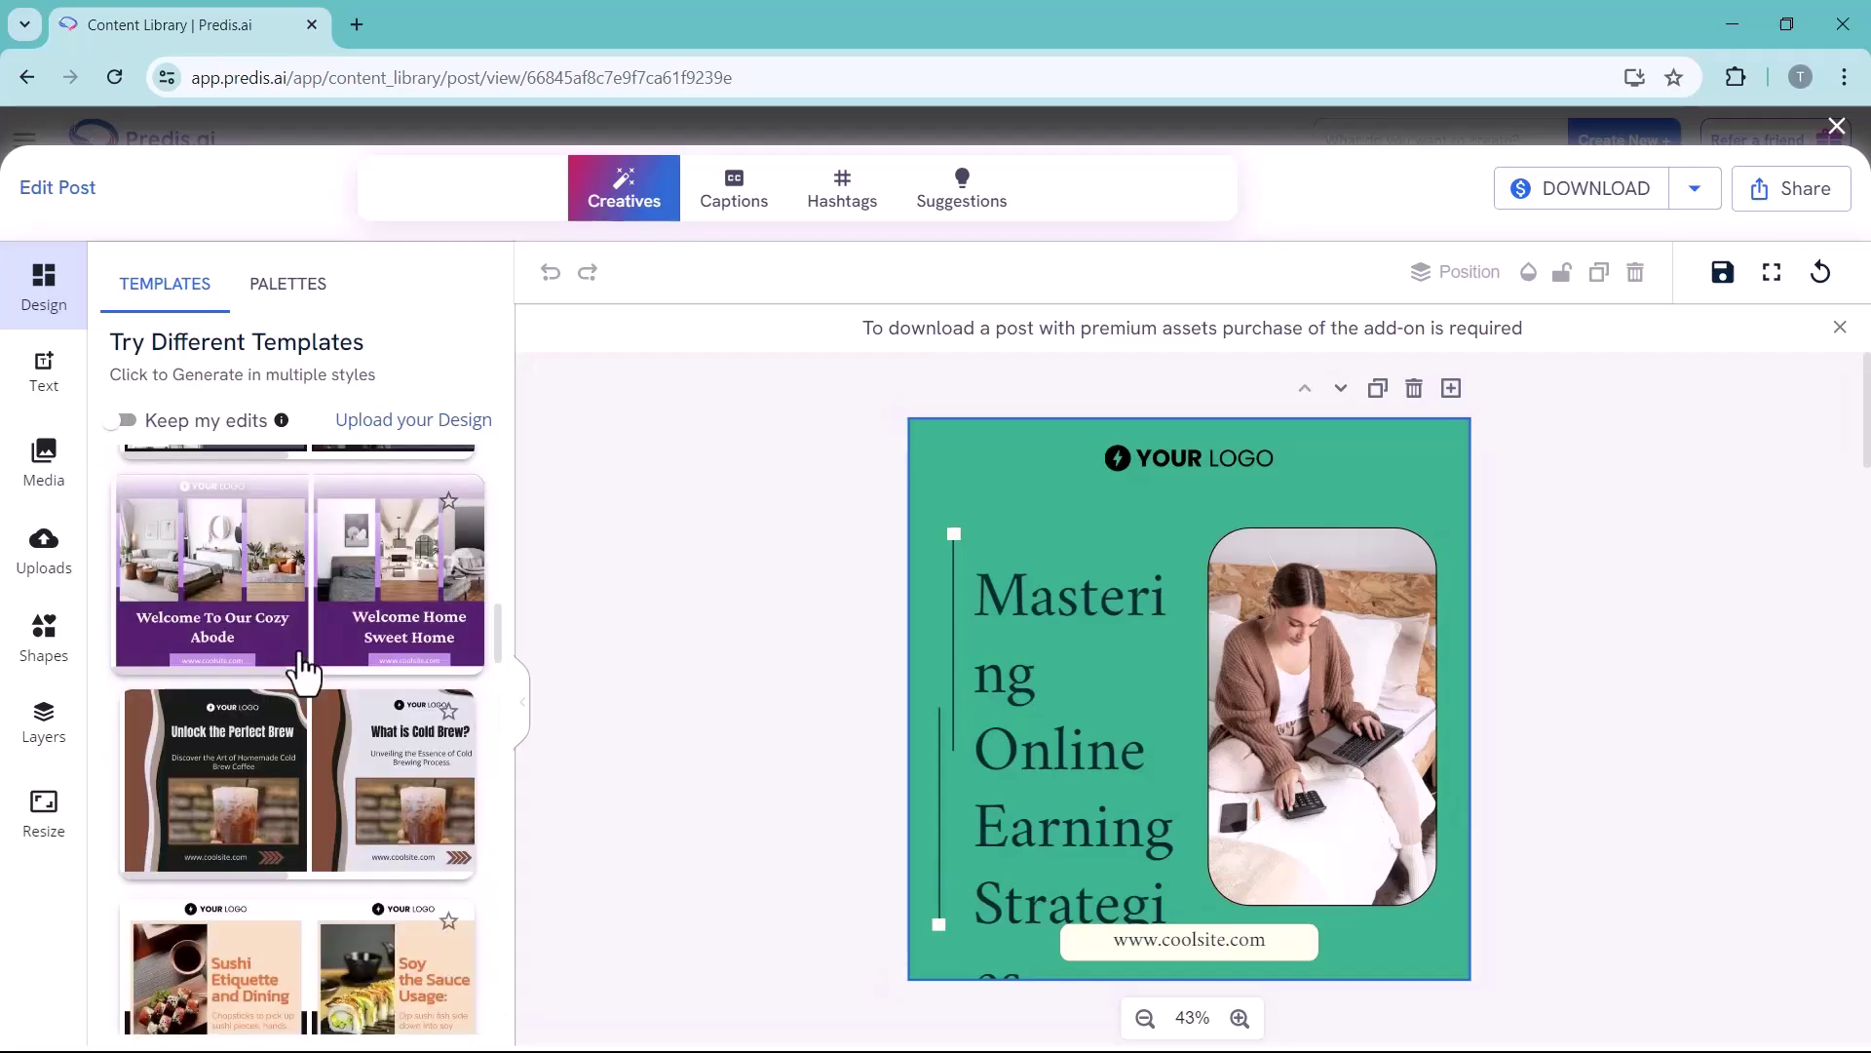
pyautogui.scroll(-2, 301, 668)
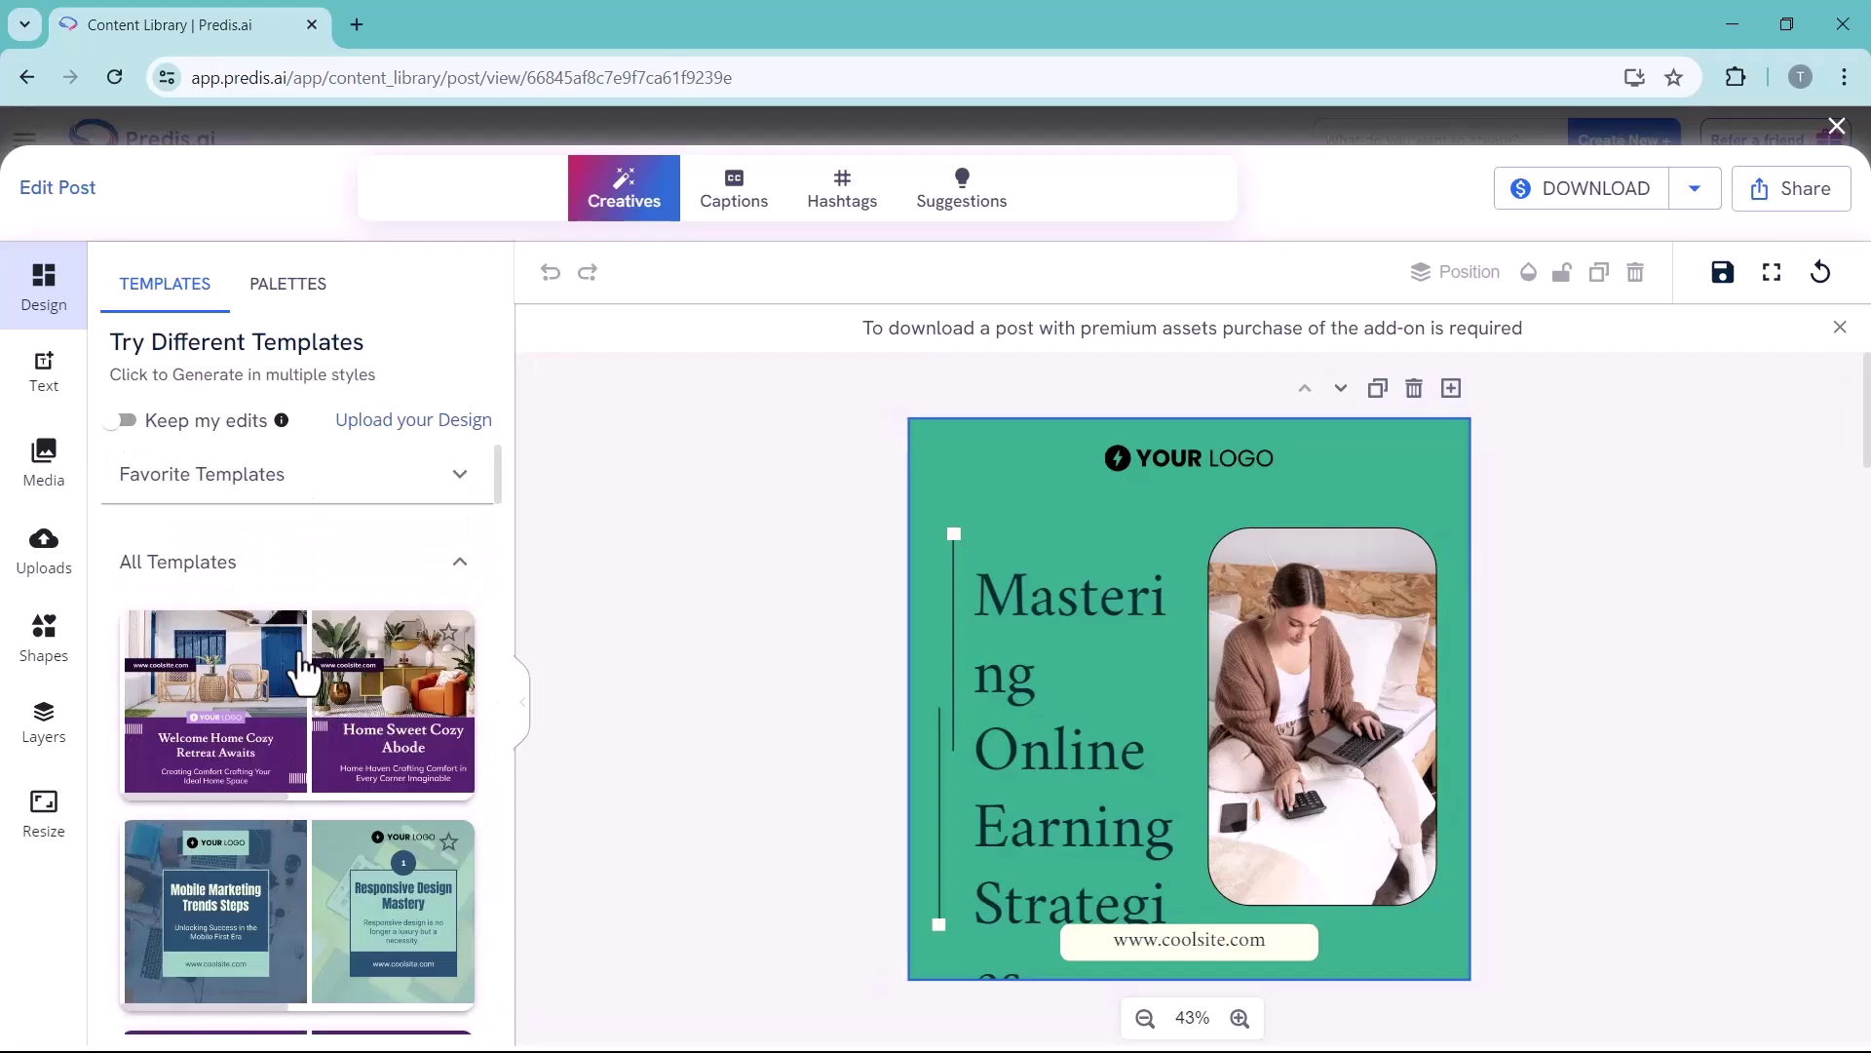
pyautogui.scroll(-5, 425, 710)
pyautogui.scroll(-2, 417, 790)
# Step: Apply the fitness-themed template, then switch to the breakfast-themed template
pyautogui.click(416, 827)
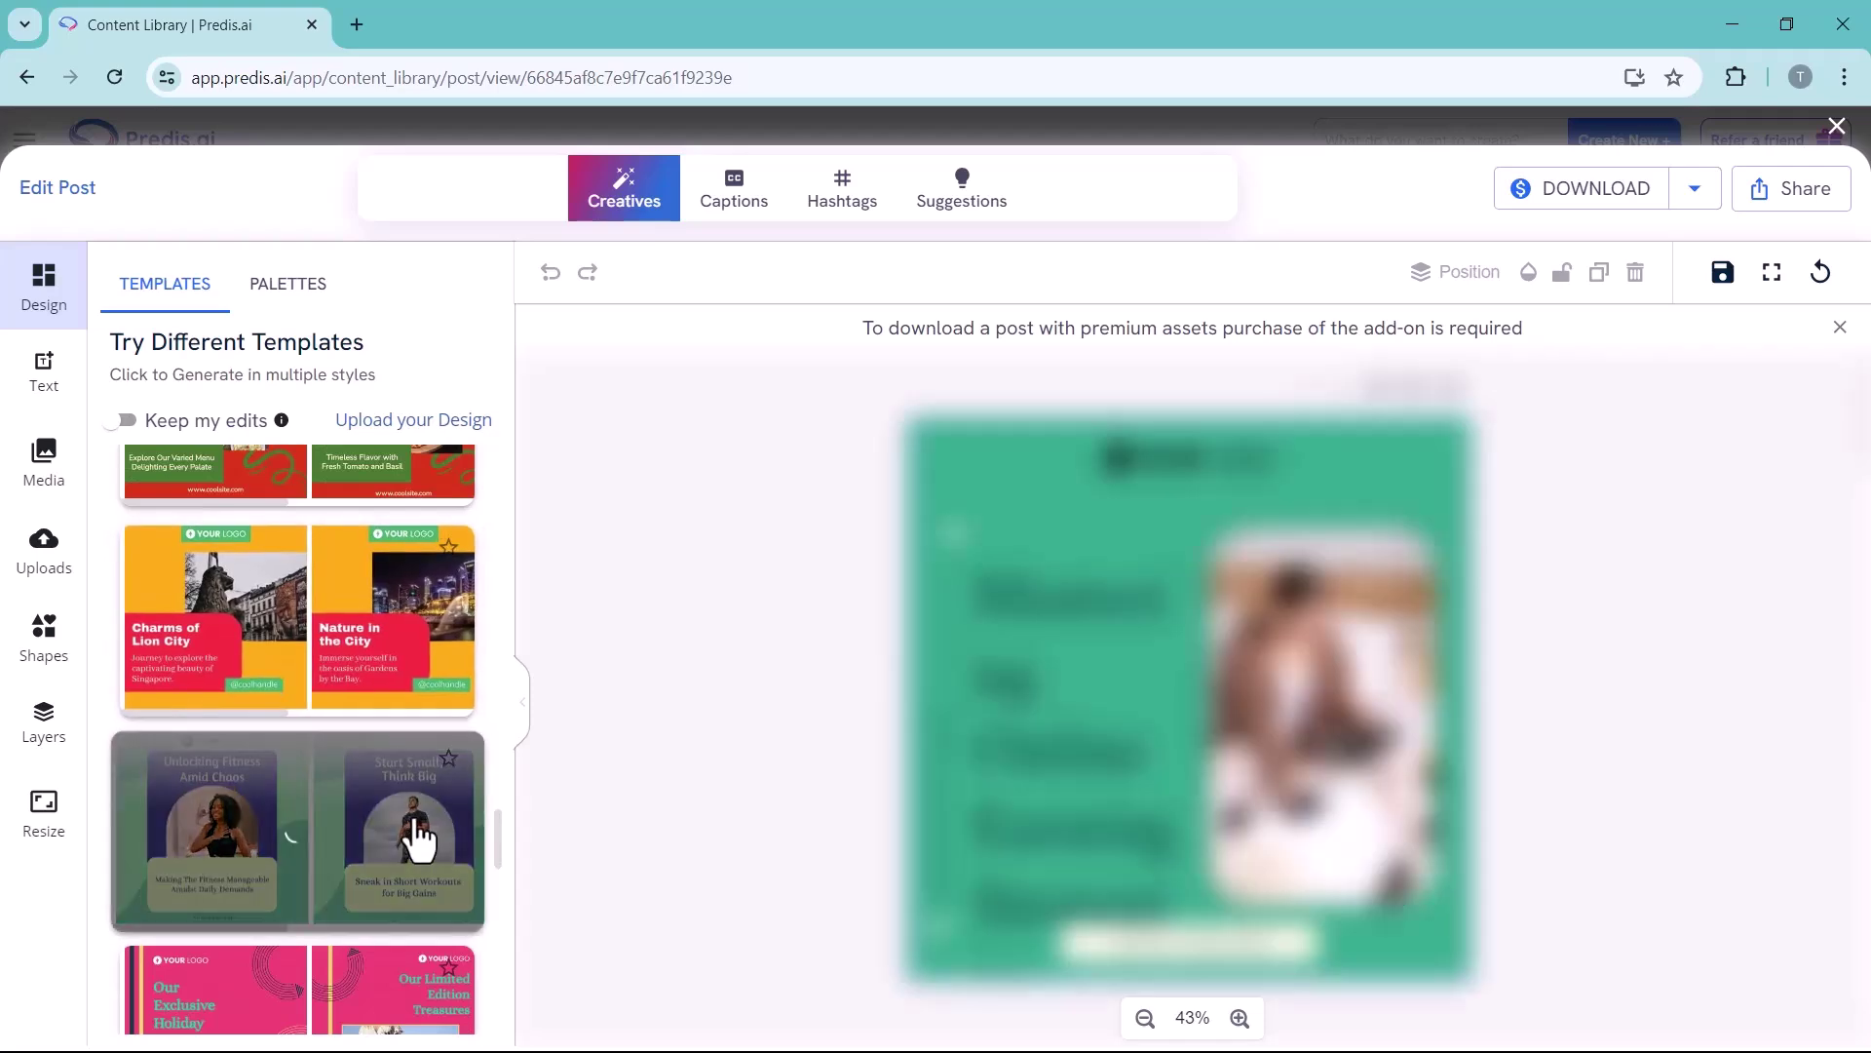
pyautogui.scroll(-2, 960, 755)
pyautogui.scroll(-1, 889, 804)
pyautogui.scroll(-5, 1391, 718)
pyautogui.scroll(-3, 1391, 704)
pyautogui.scroll(-3, 1390, 703)
pyautogui.scroll(-3, 1390, 704)
pyautogui.scroll(-3, 1388, 700)
pyautogui.scroll(-3, 367, 761)
pyautogui.scroll(-3, 374, 753)
pyautogui.click(378, 758)
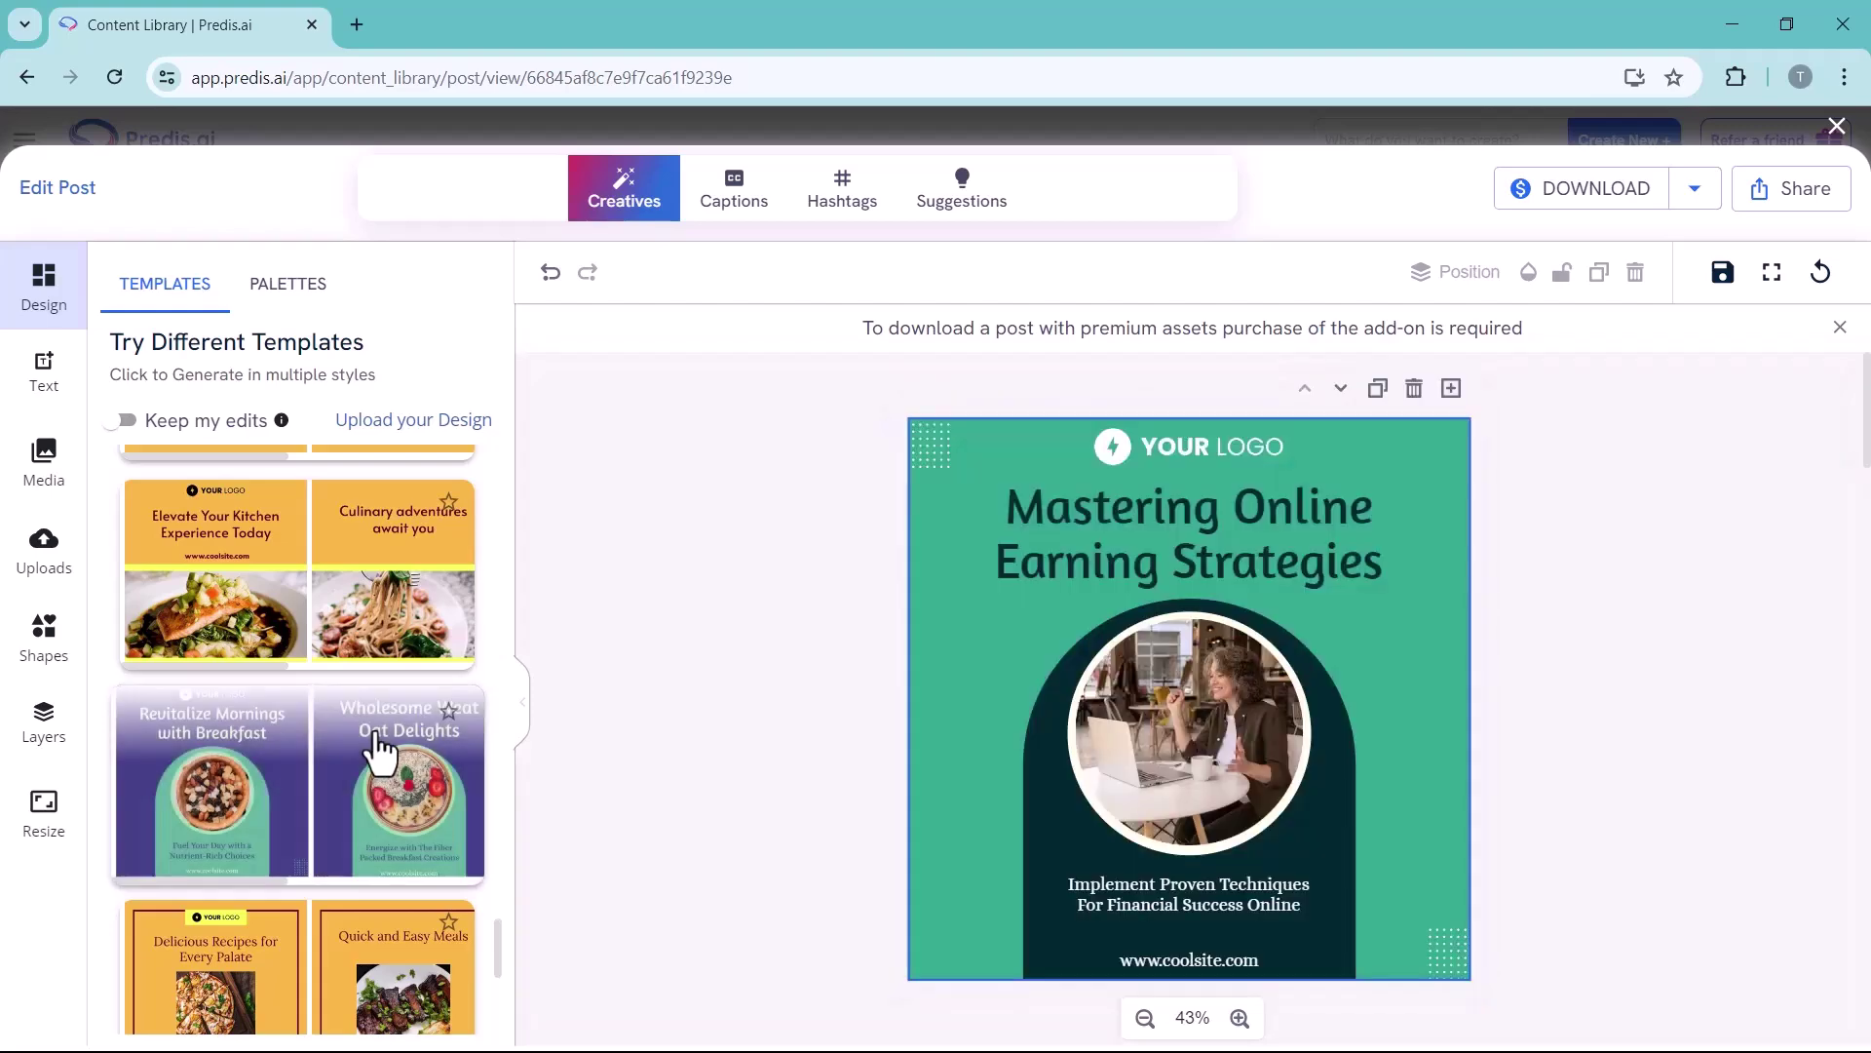
pyautogui.scroll(-5, 1397, 791)
pyautogui.scroll(-5, 1396, 791)
pyautogui.scroll(-2, 1396, 791)
pyautogui.scroll(-2, 1397, 792)
pyautogui.scroll(-2, 1397, 792)
pyautogui.scroll(-3, 1396, 791)
pyautogui.scroll(-5, 1396, 790)
pyautogui.scroll(3, 1398, 795)
pyautogui.scroll(3, 1398, 796)
pyautogui.scroll(5, 1396, 791)
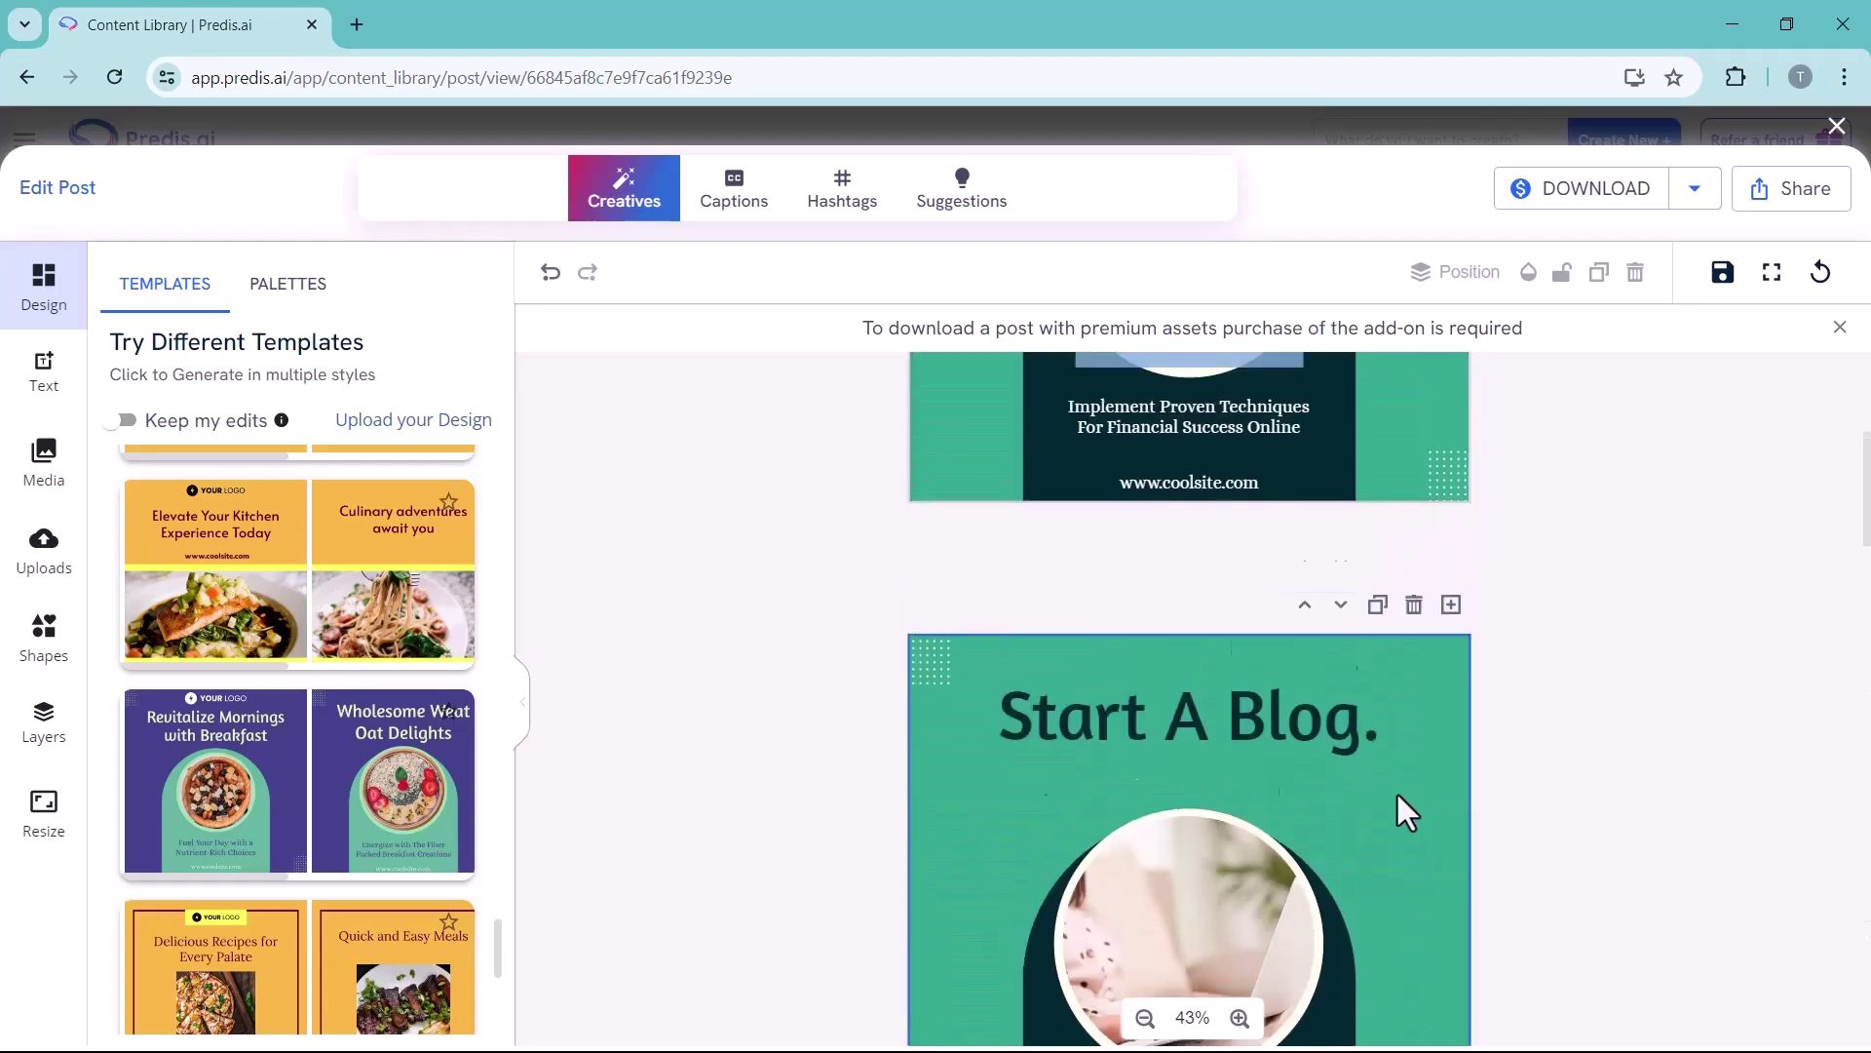
pyautogui.scroll(5, 1396, 791)
pyautogui.scroll(3, 1396, 791)
# Step: Retitle the cover slide headline to 'Best Way to Make Money Online'
pyautogui.click(1053, 513)
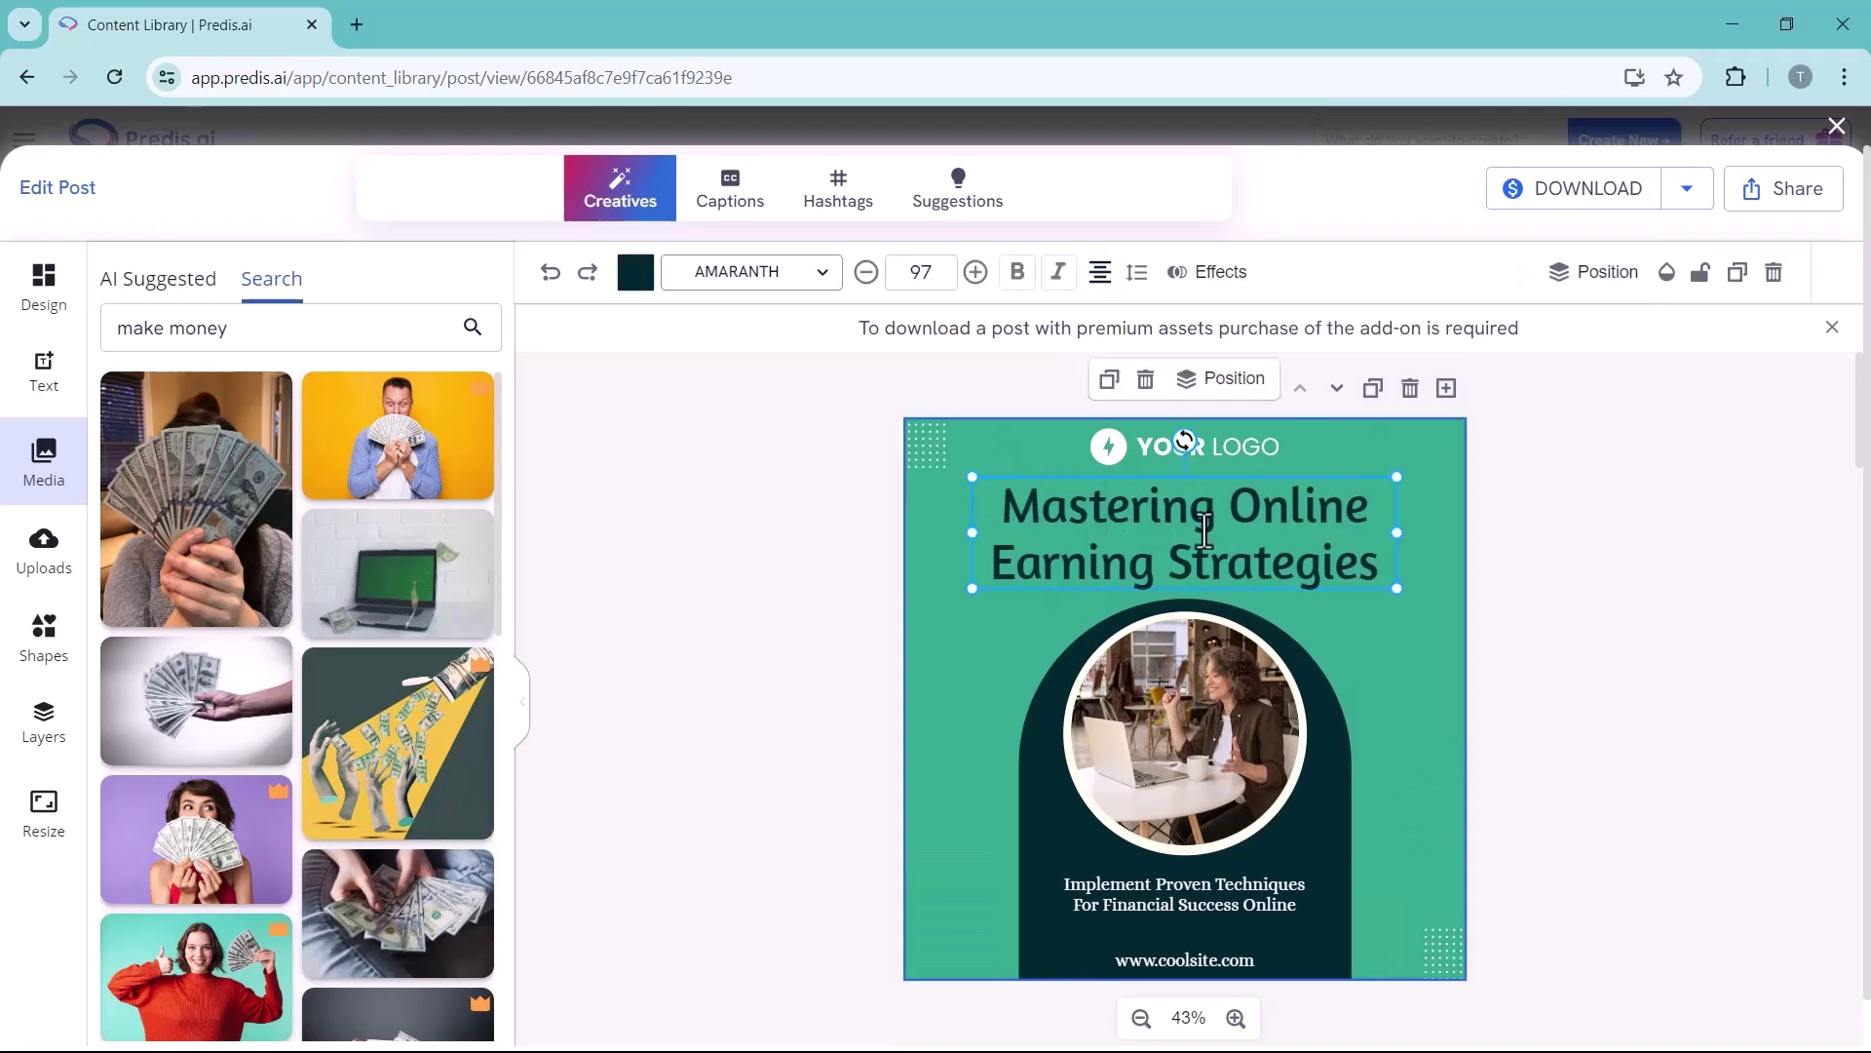
pyautogui.doubleClick(1092, 509)
pyautogui.write('Best Way to Make Money Online')
pyautogui.click(1155, 718)
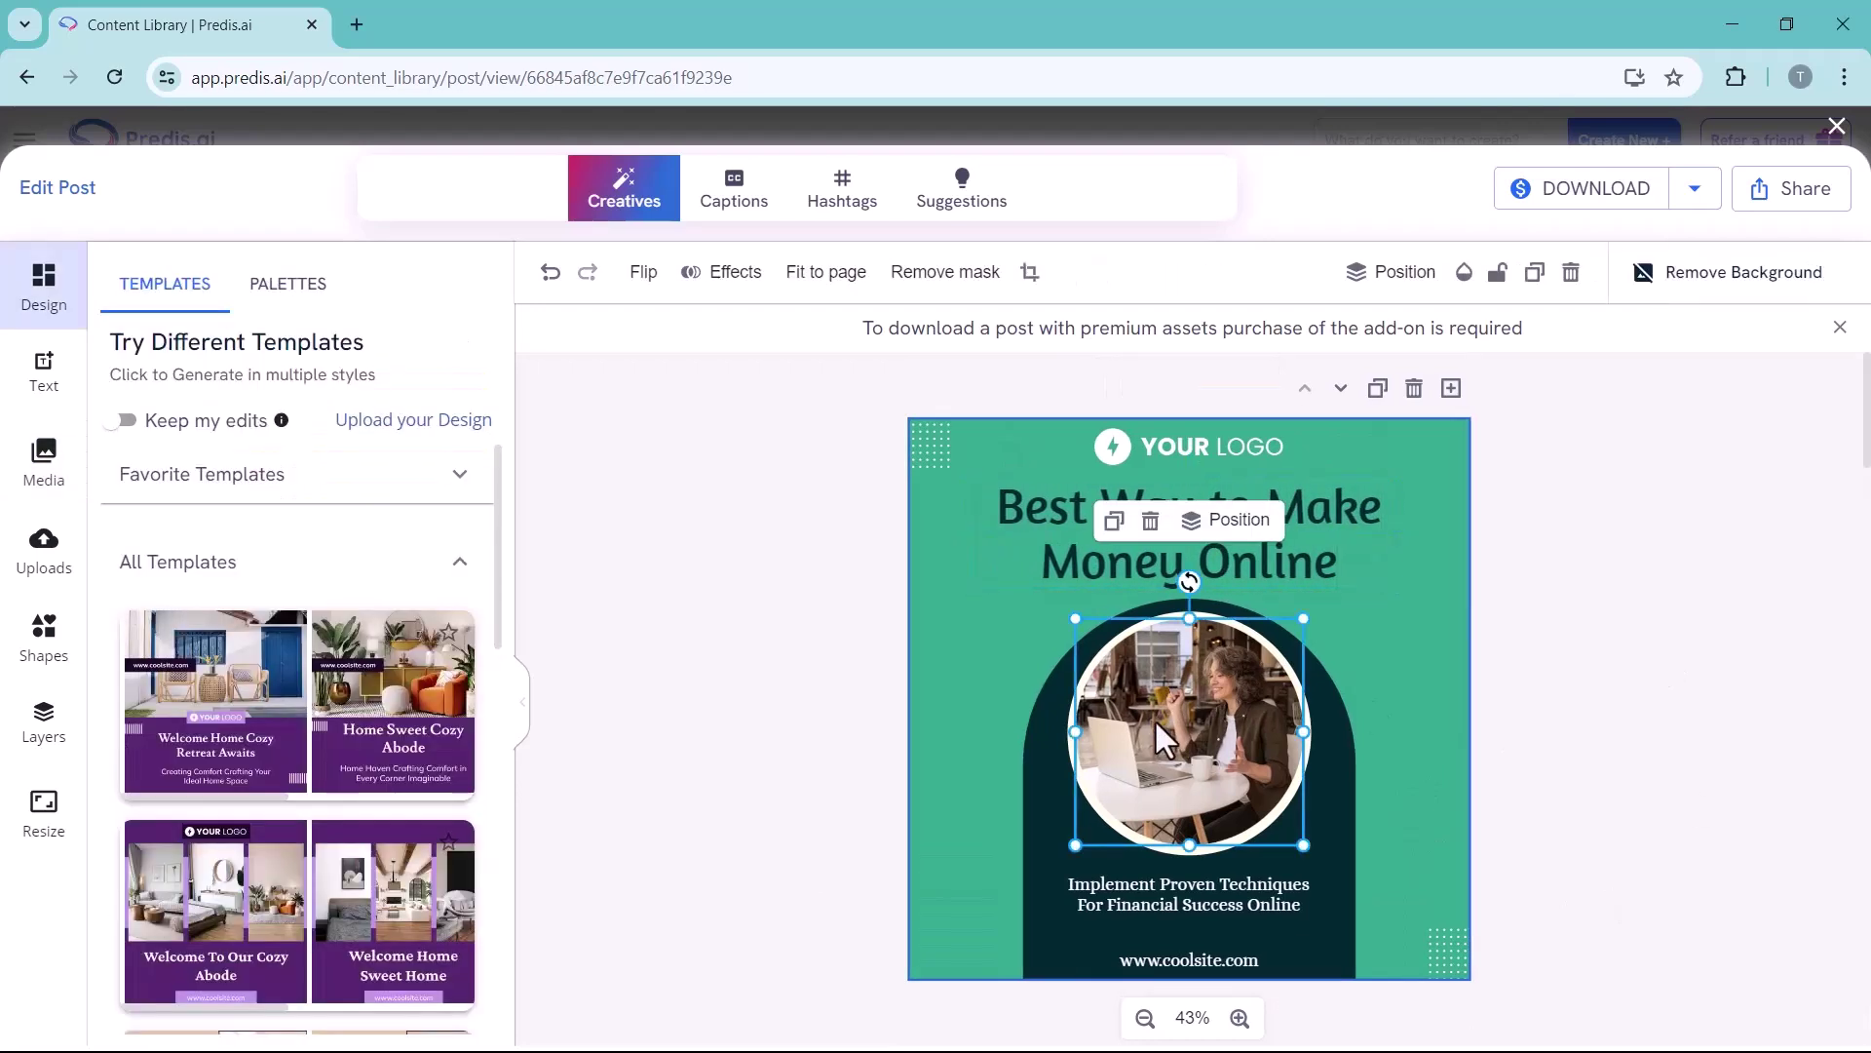
# Step: Replace the circular photo with a man holding cash from a 'make money' image search
pyautogui.click(40, 493)
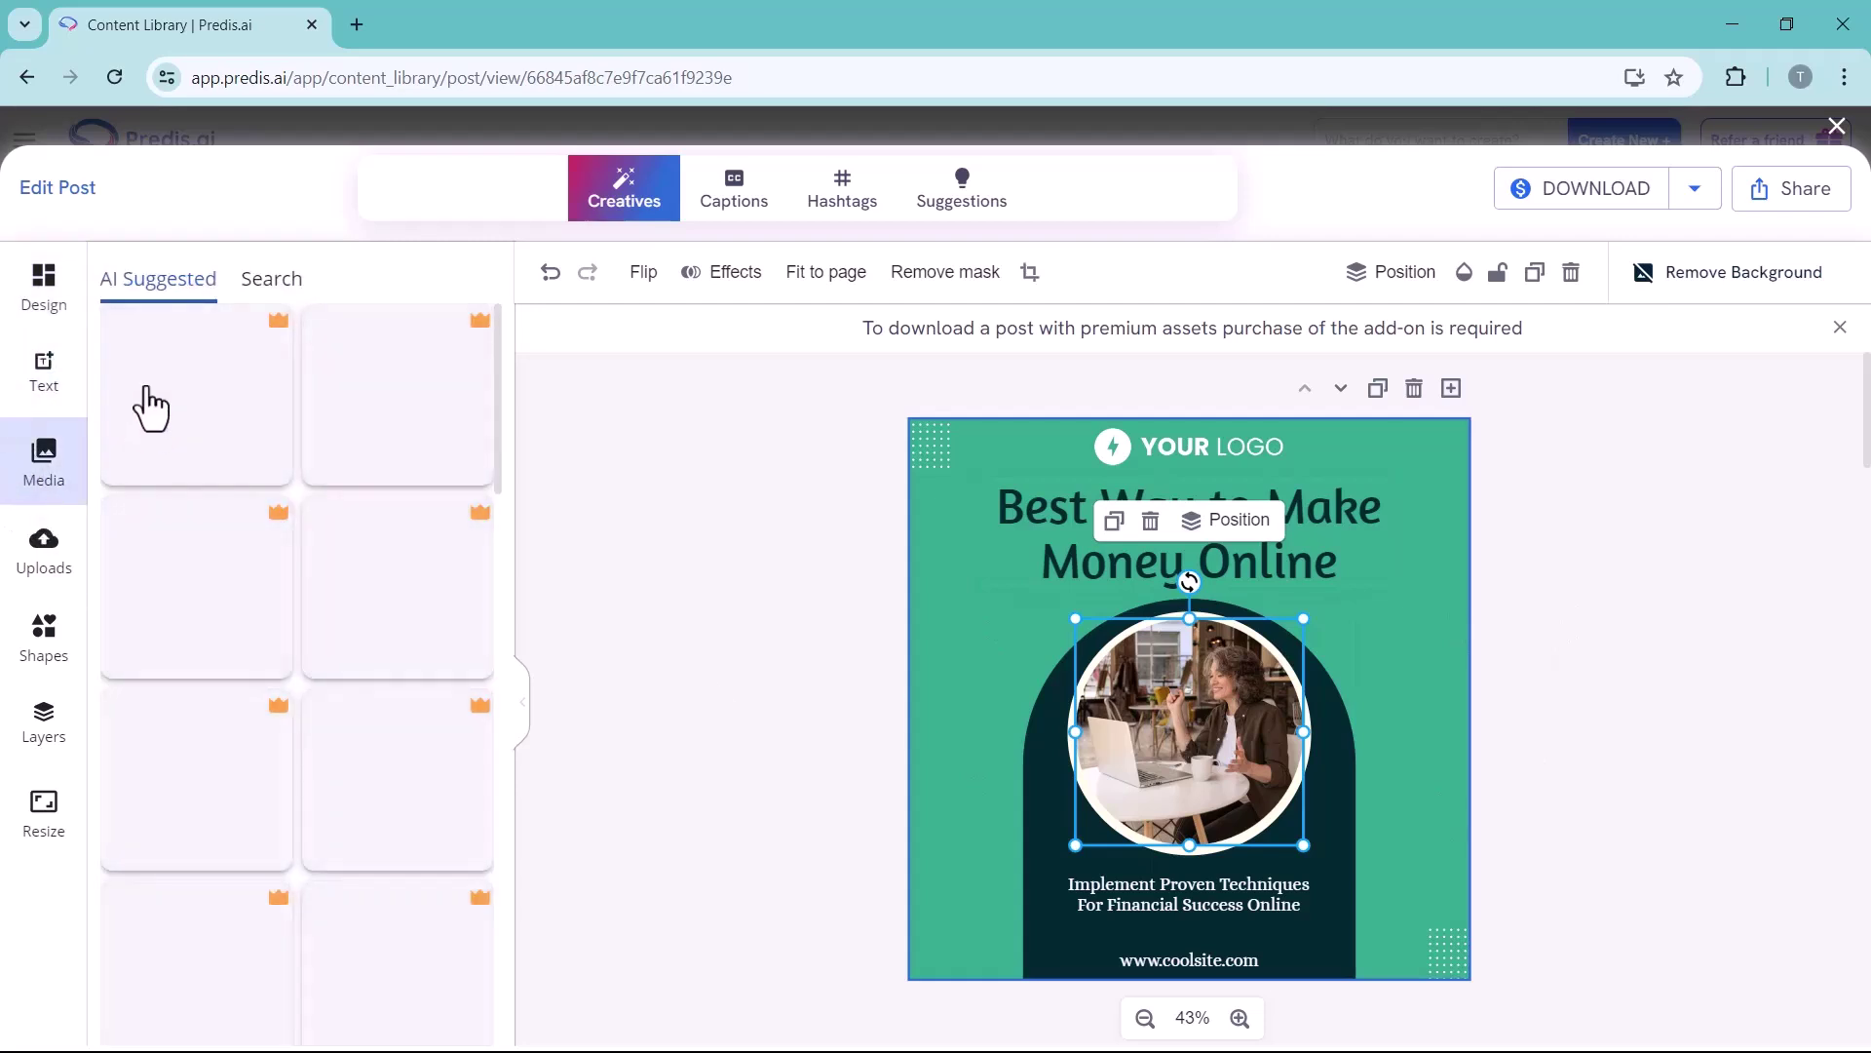
pyautogui.scroll(-1, 377, 676)
pyautogui.scroll(1, 377, 675)
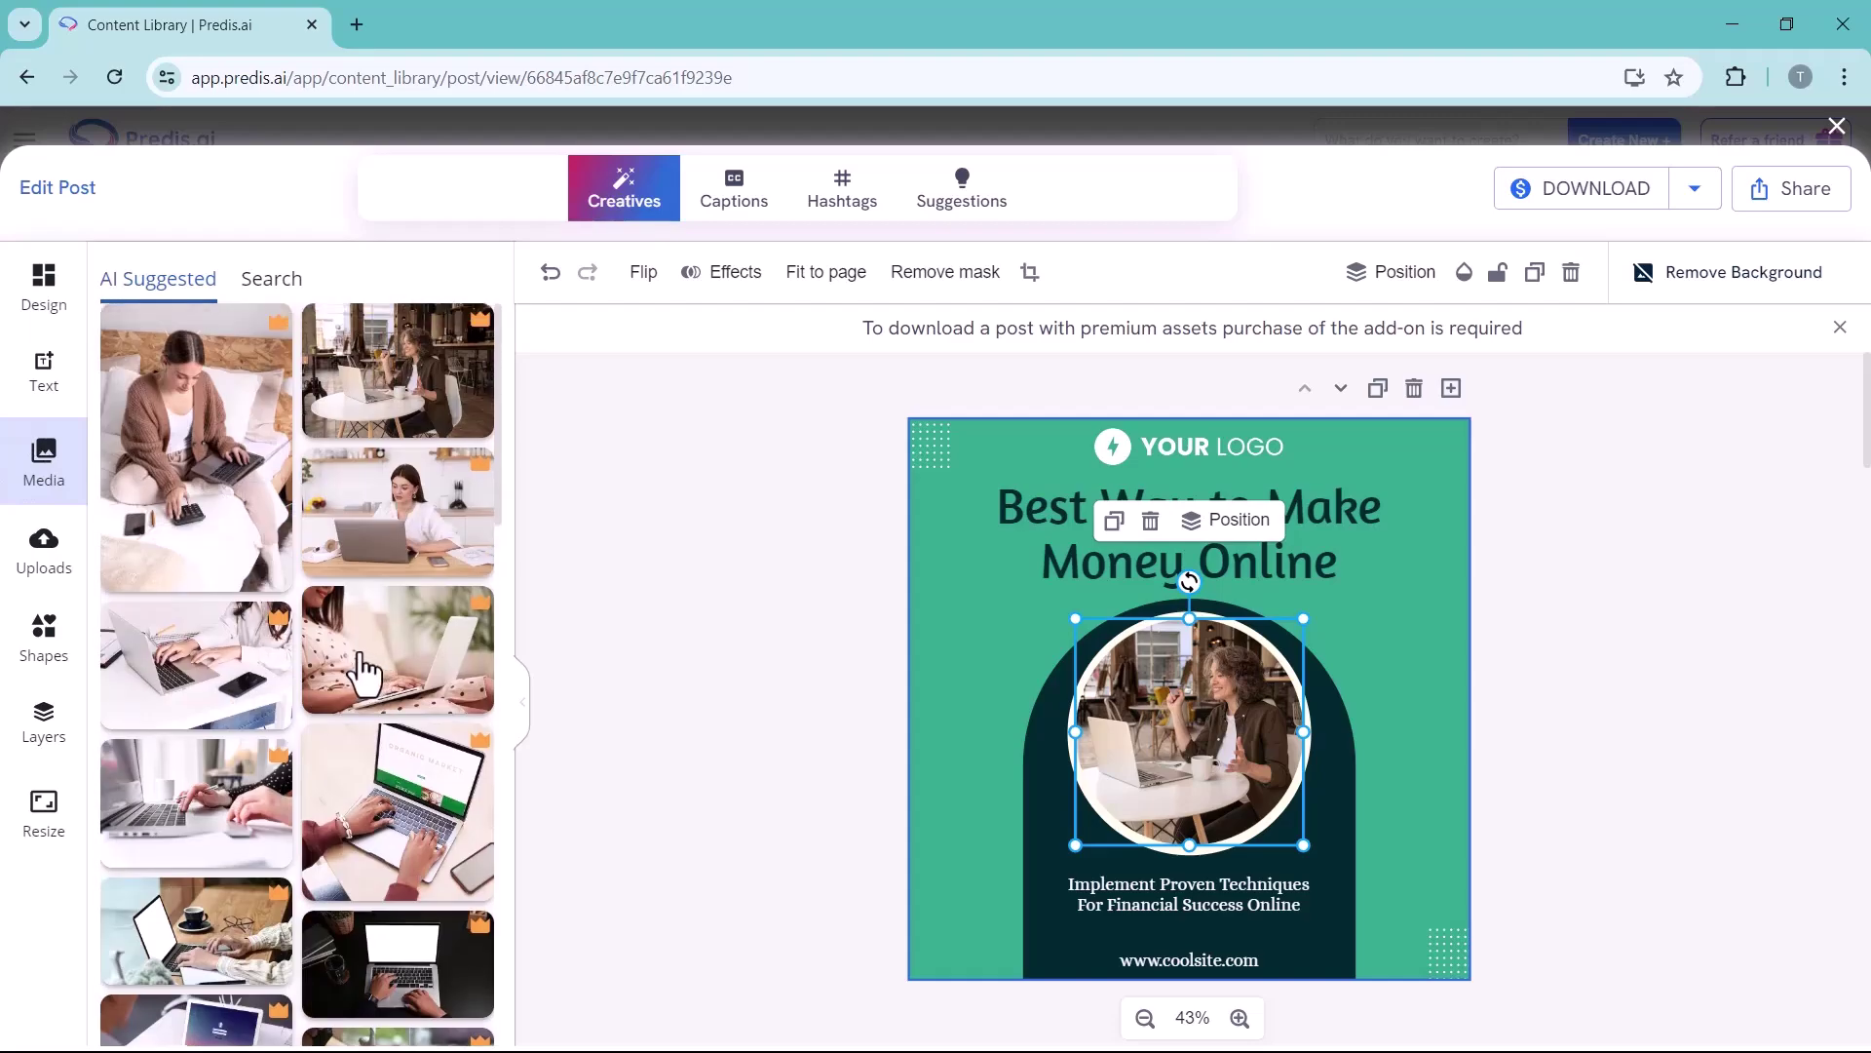
pyautogui.scroll(-2, 367, 674)
pyautogui.click(272, 278)
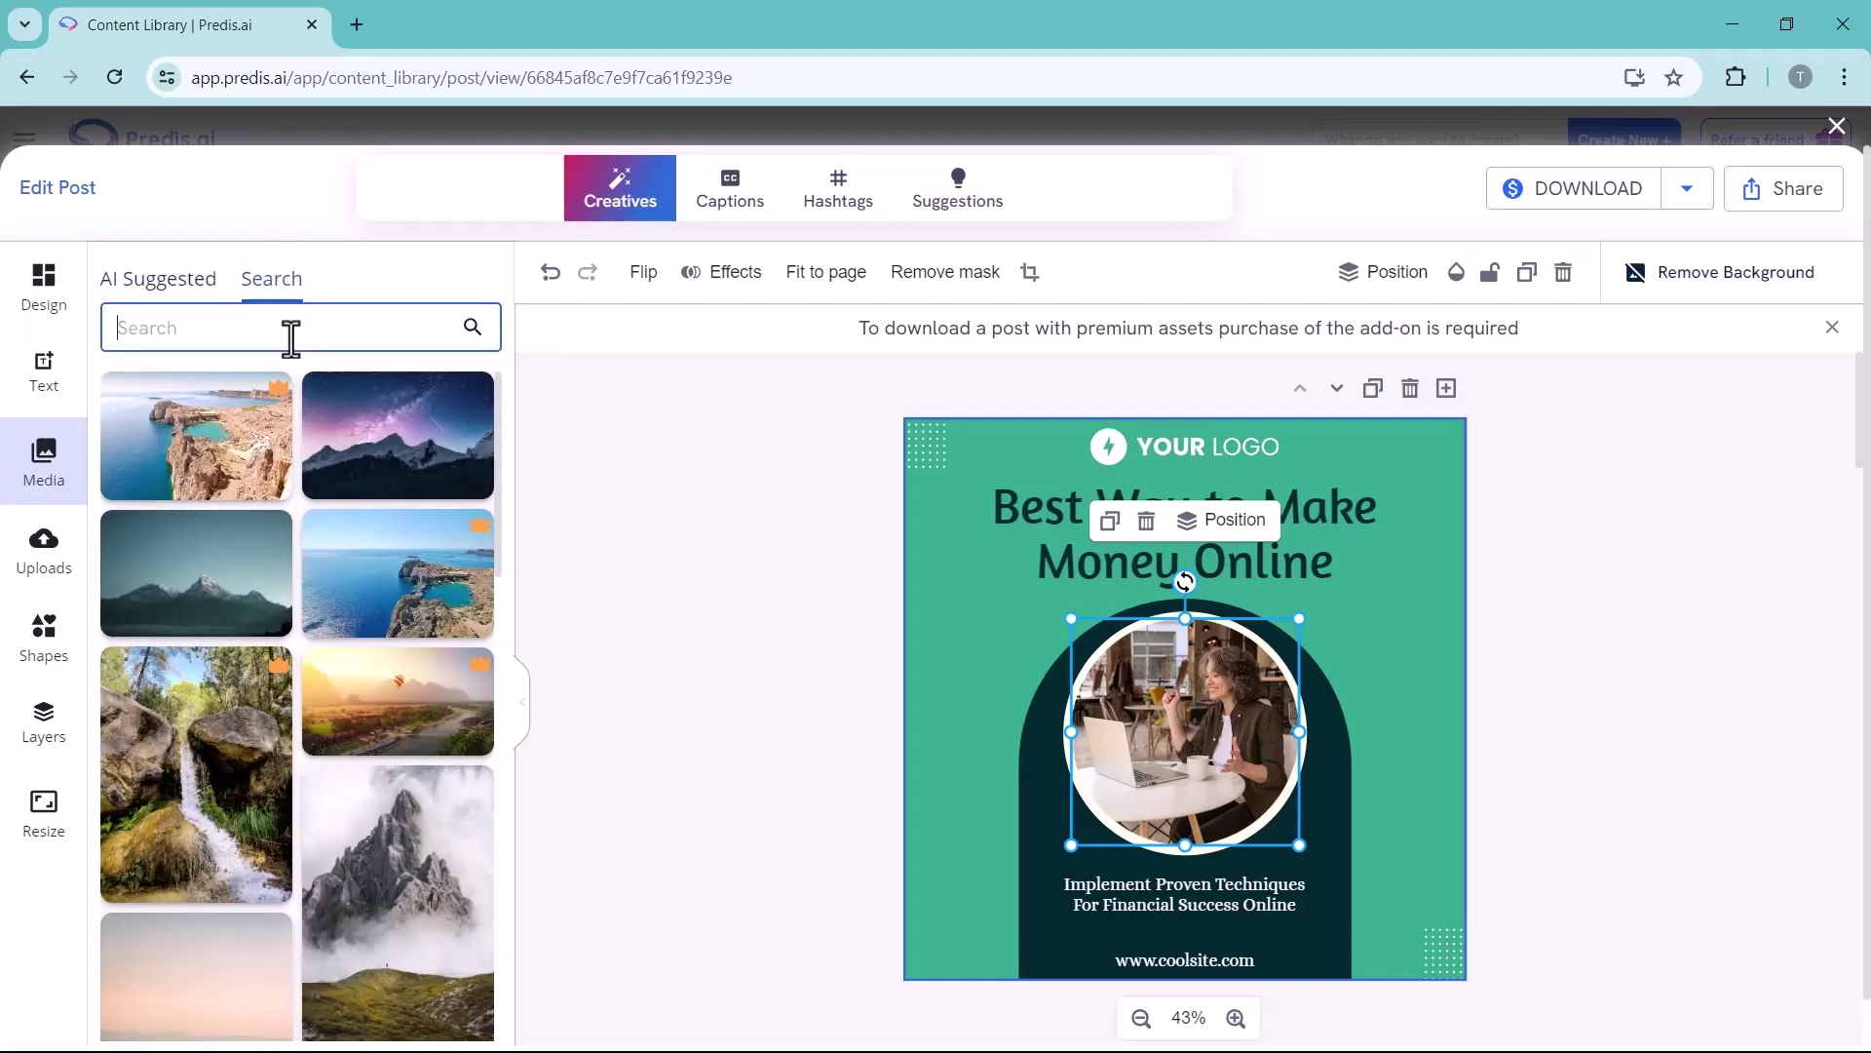
pyautogui.write('make money')
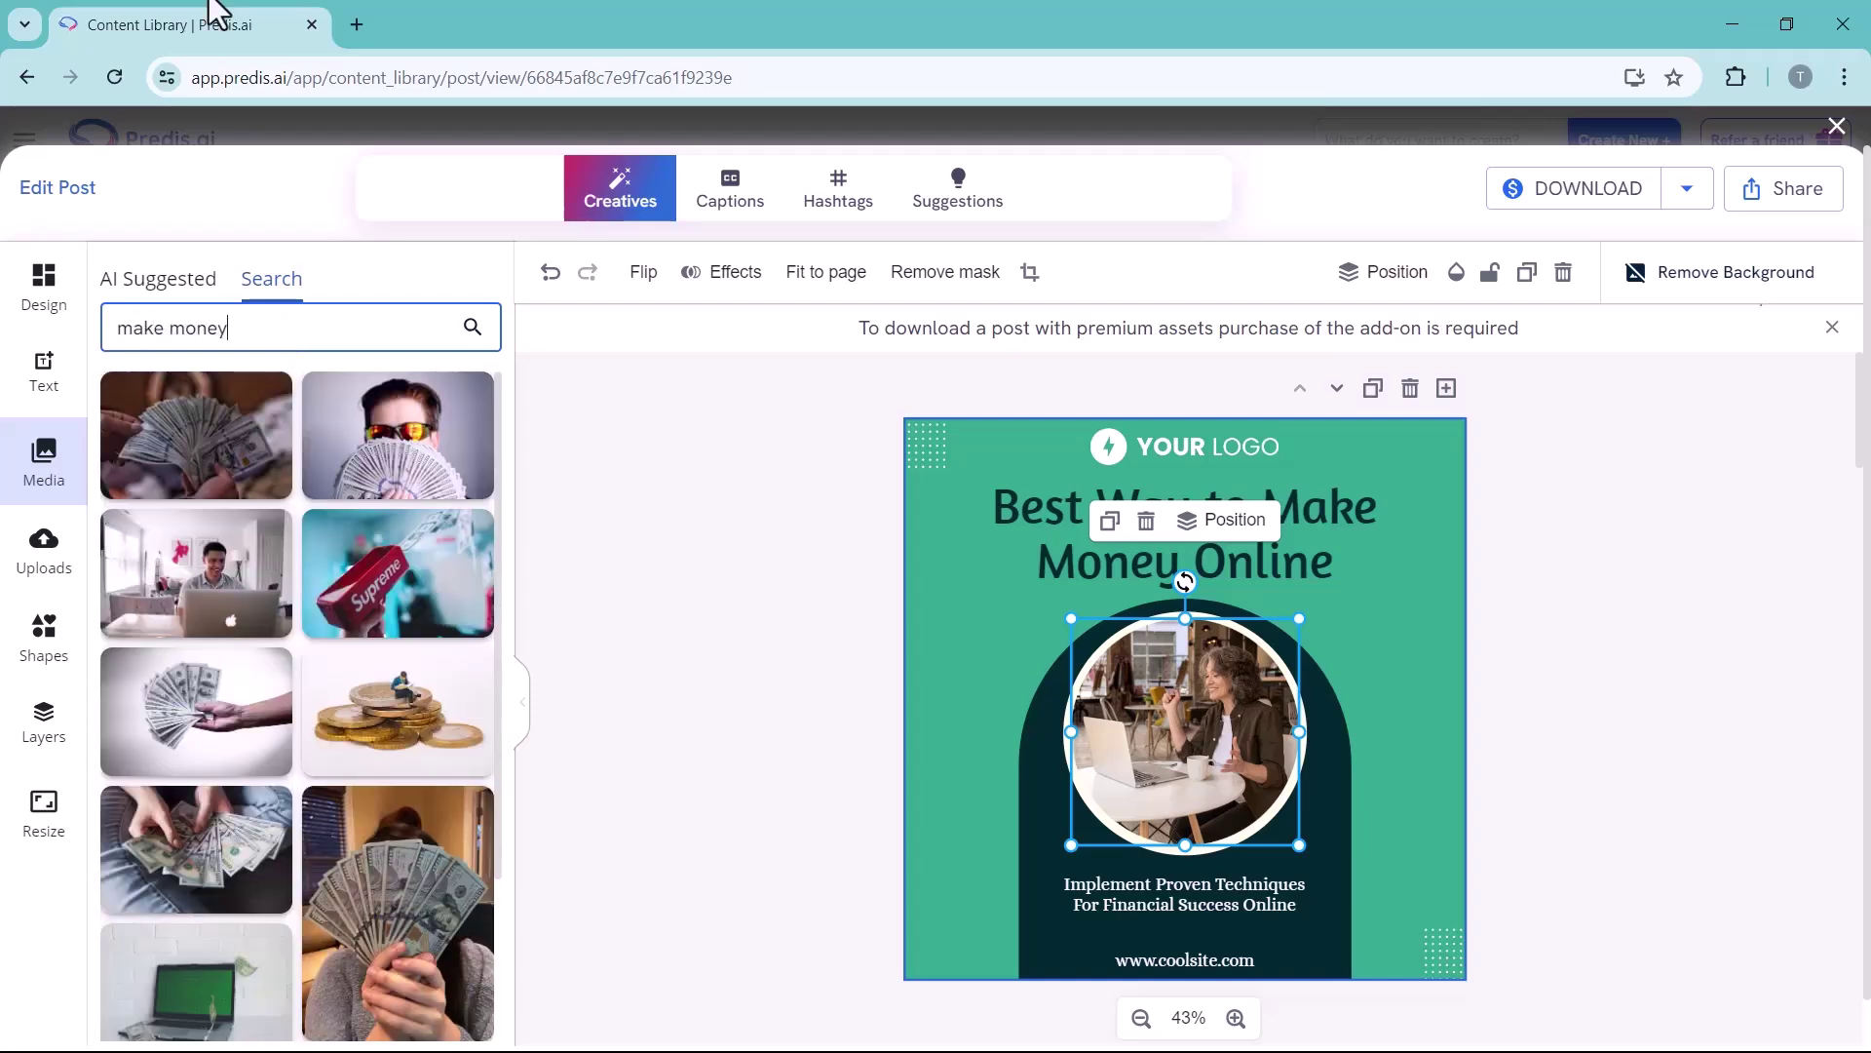
pyautogui.press('Return')
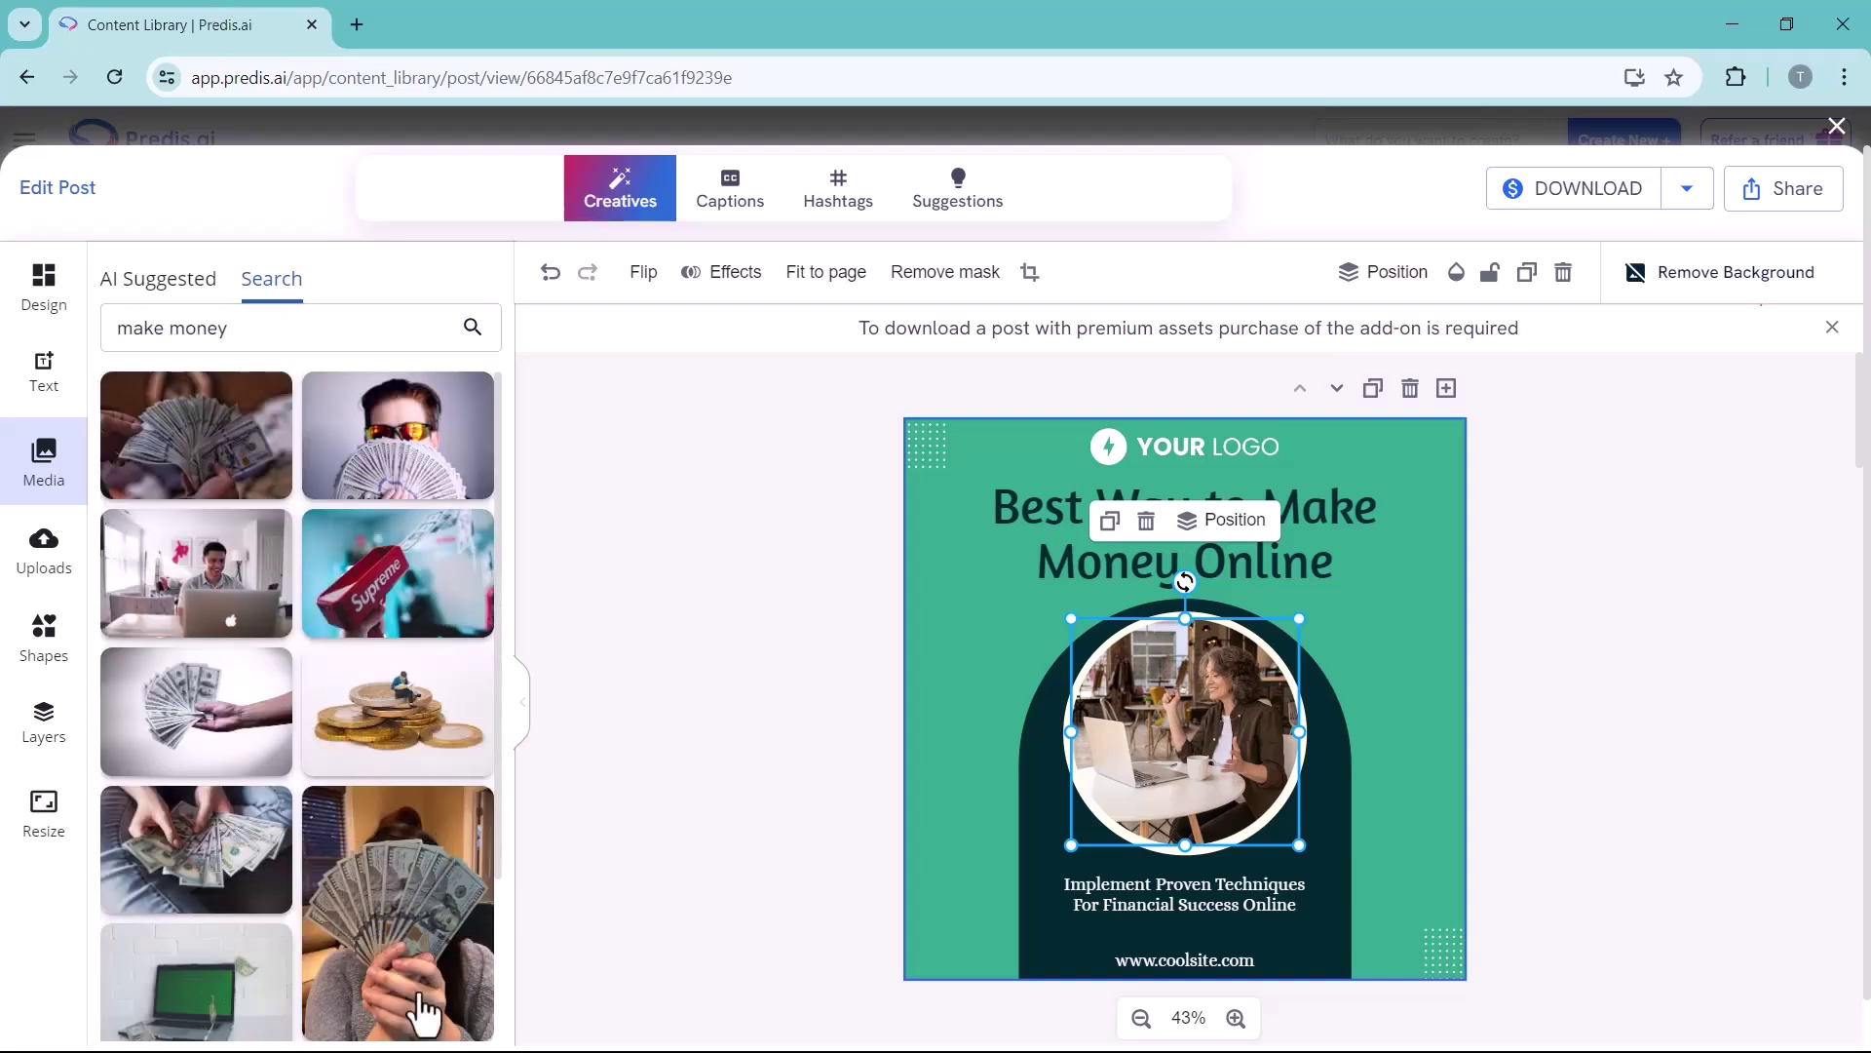
pyautogui.click(407, 921)
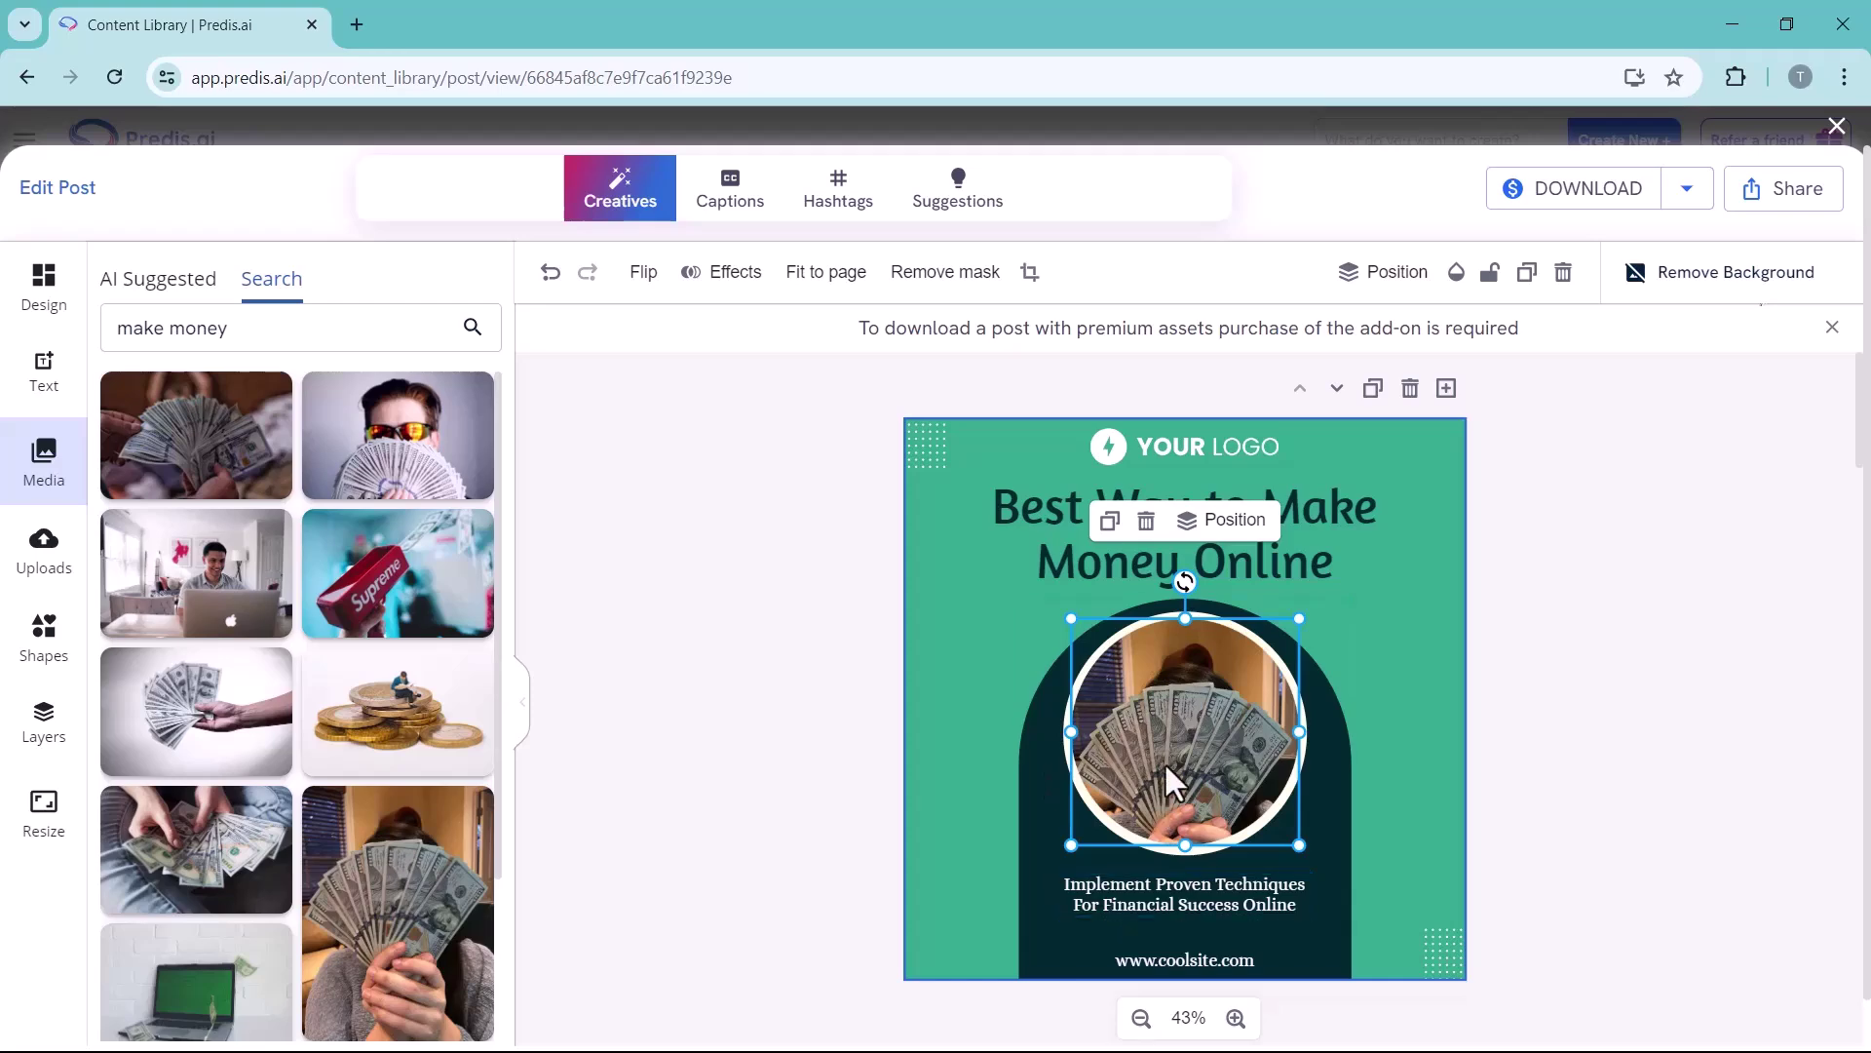
pyautogui.scroll(-3, 1165, 777)
pyautogui.scroll(2, 717, 701)
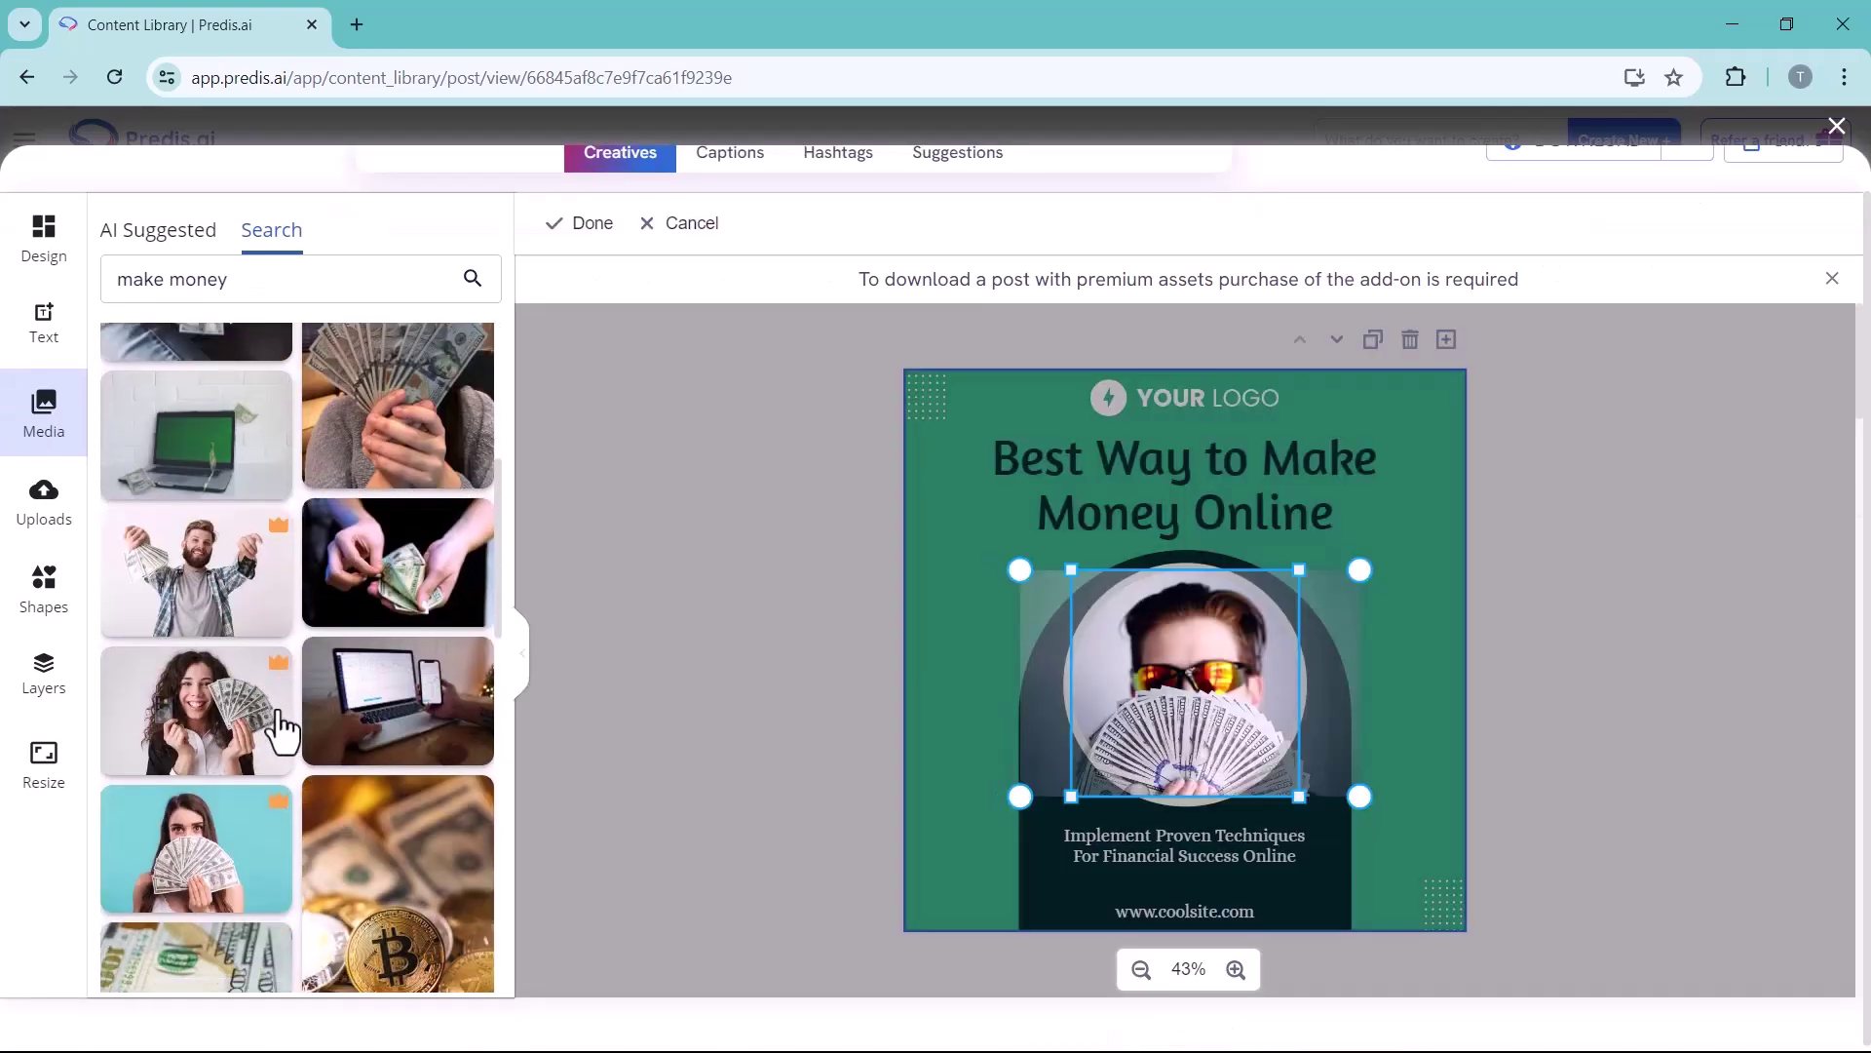
pyautogui.scroll(-3, 281, 727)
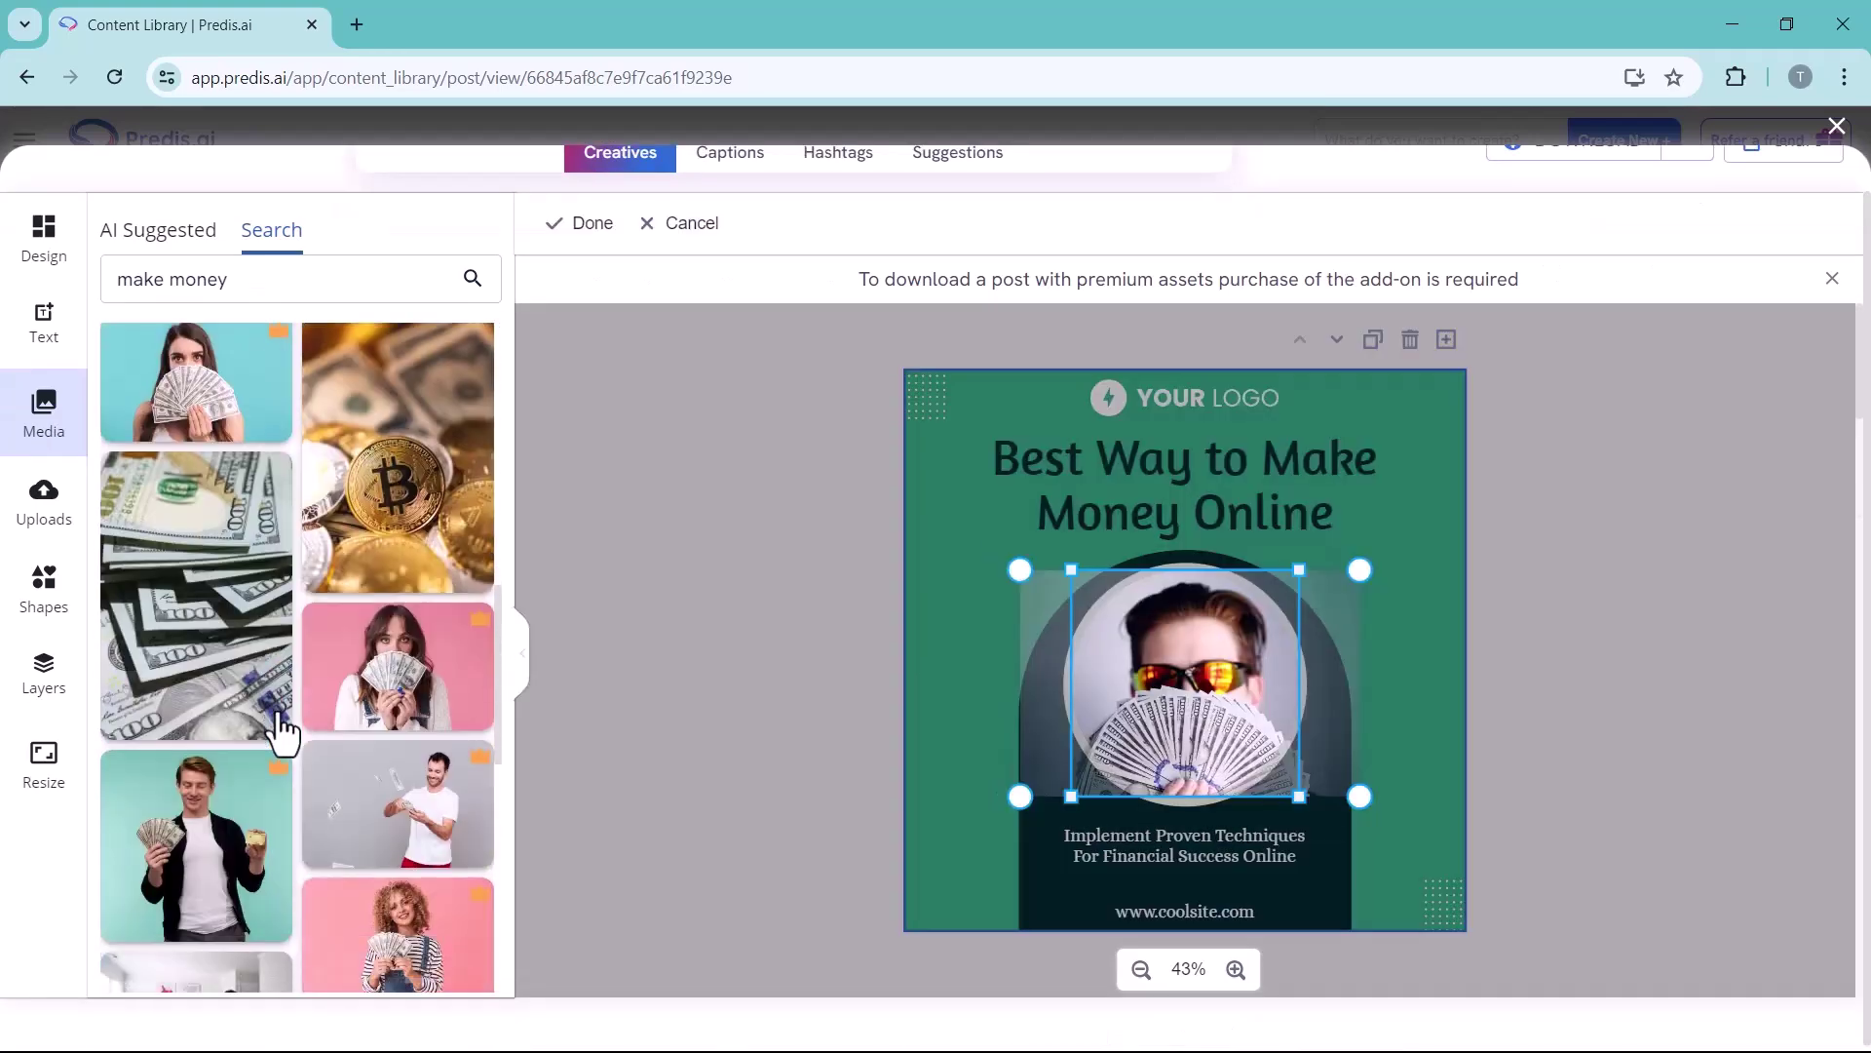
pyautogui.click(200, 872)
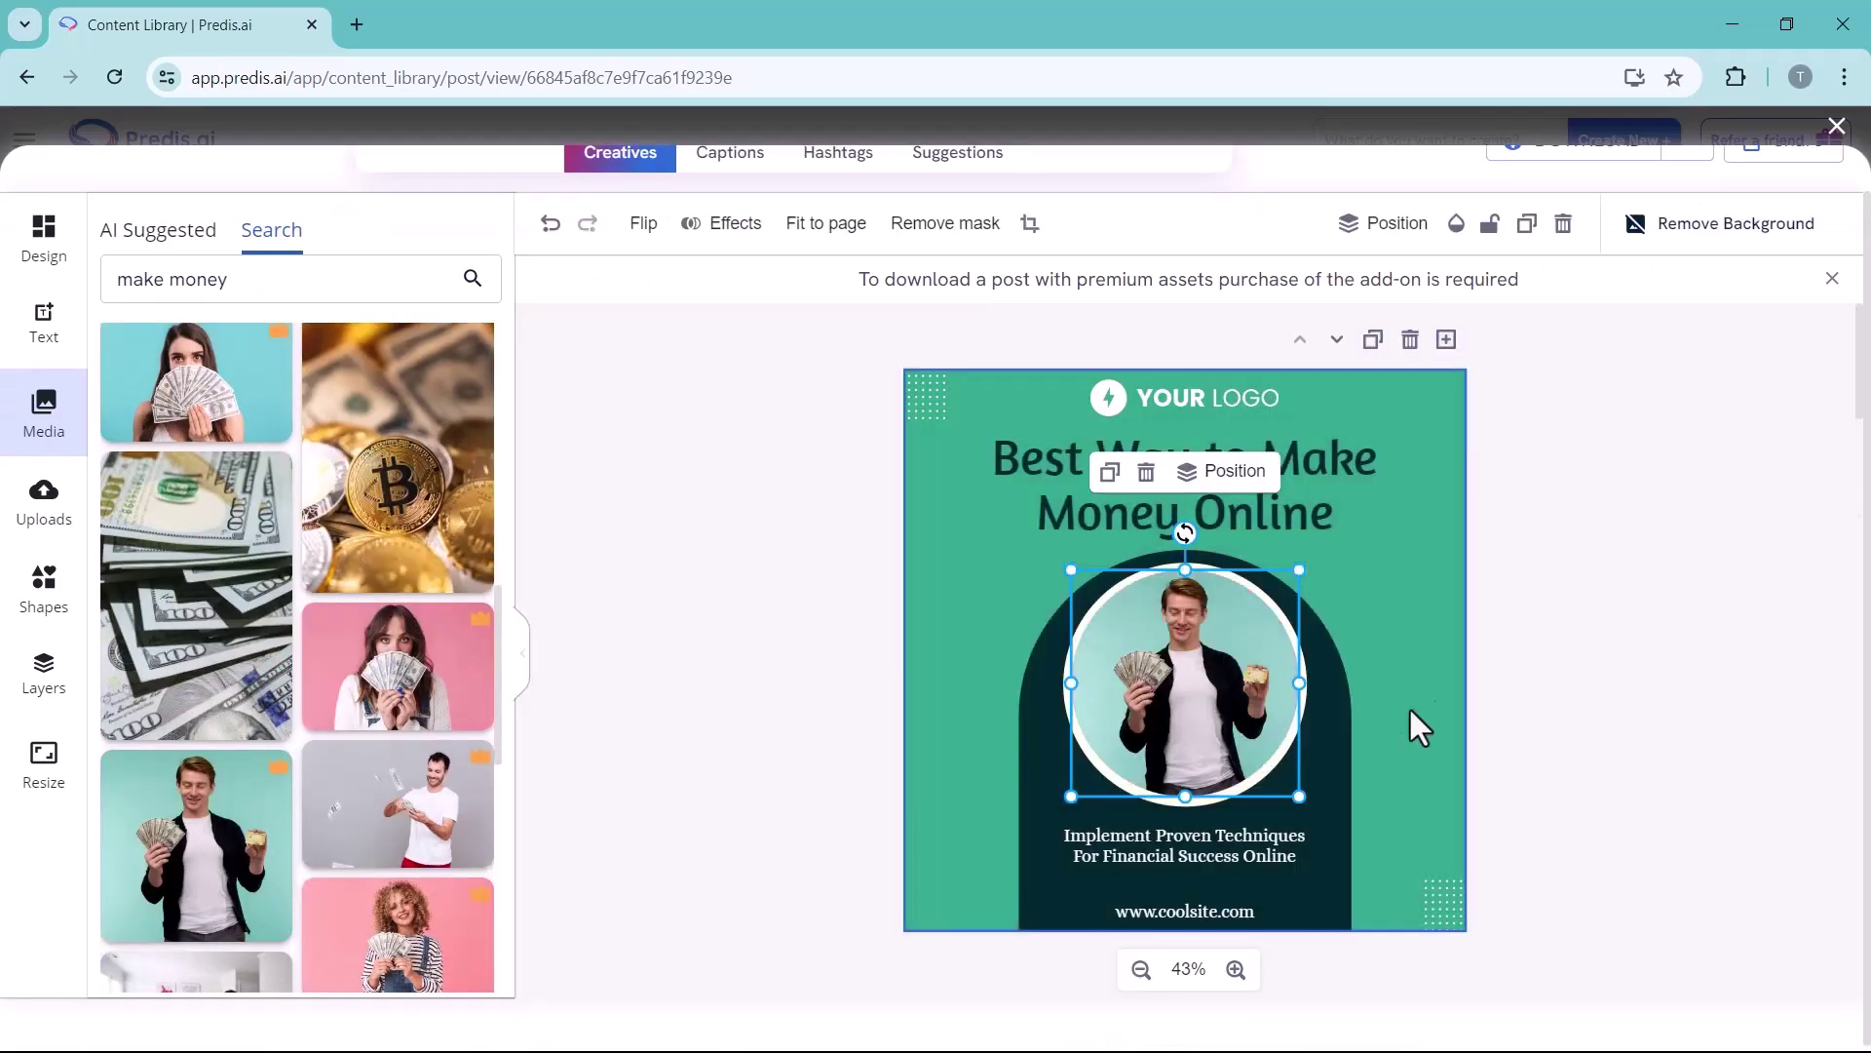
pyautogui.click(1439, 707)
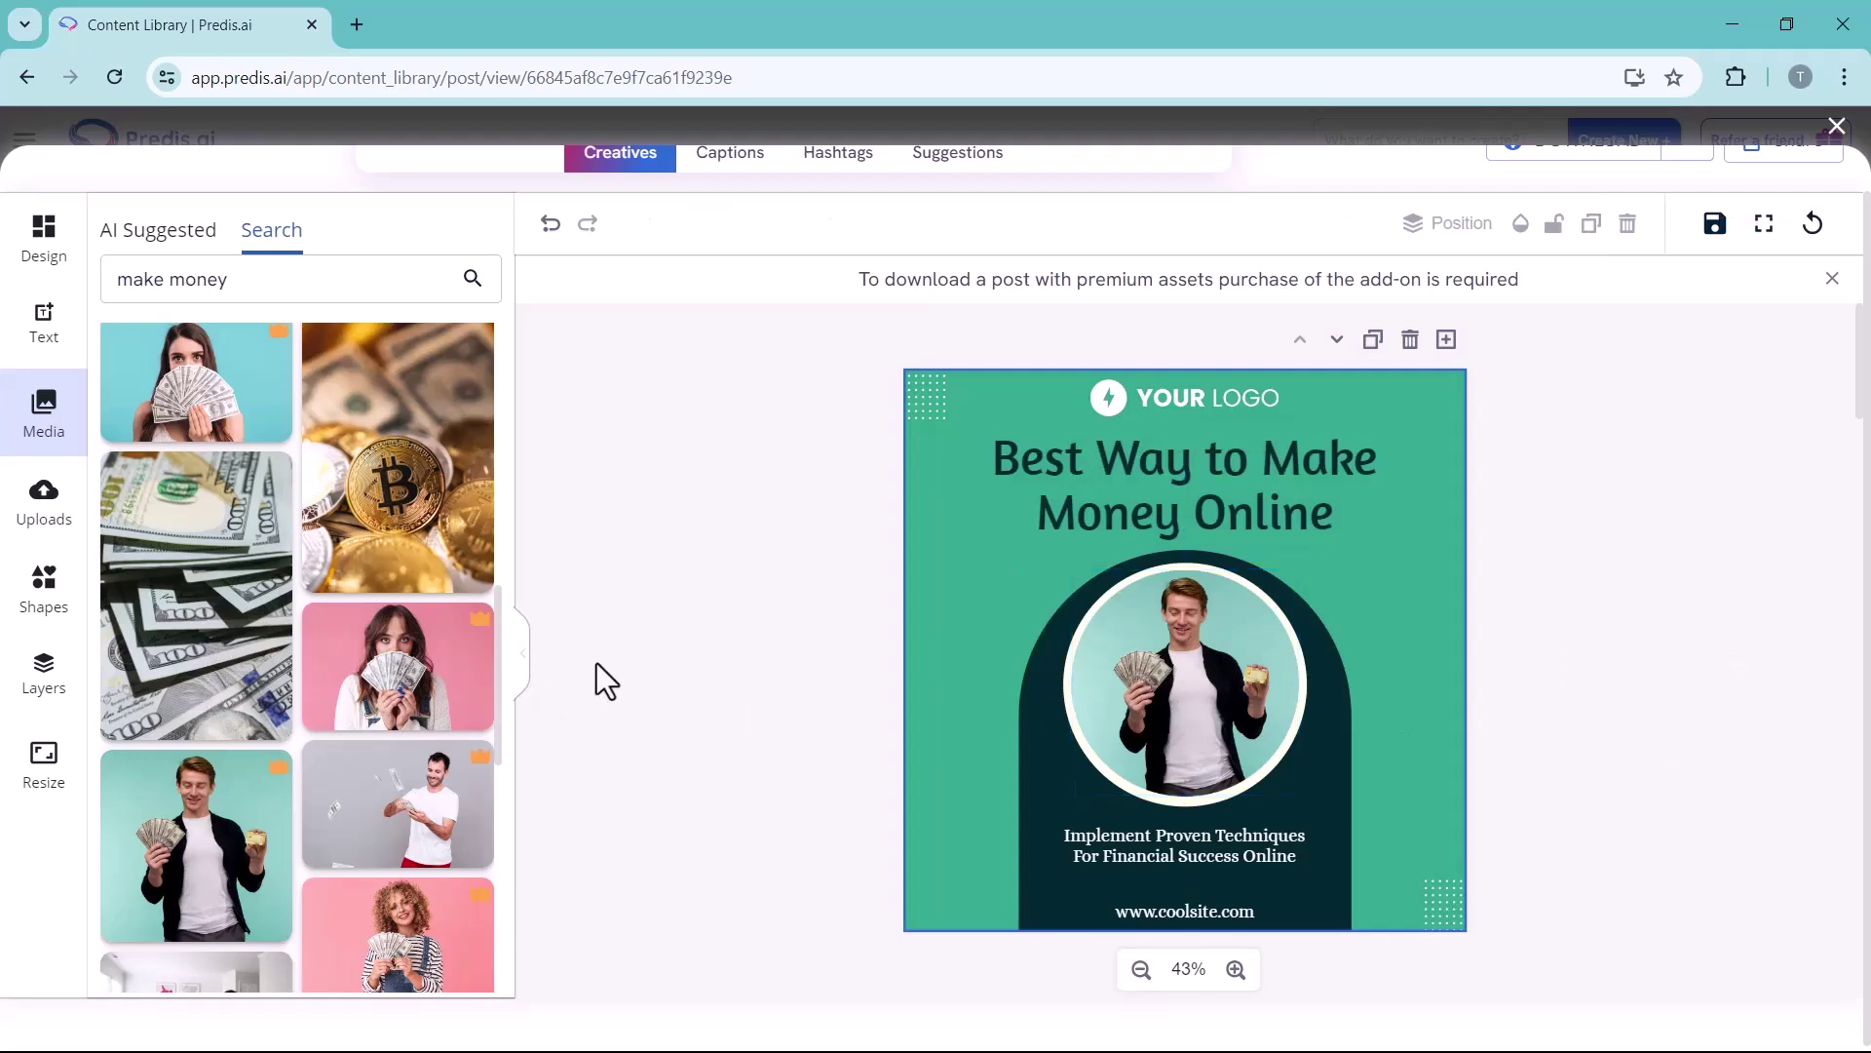
pyautogui.scroll(2, 605, 673)
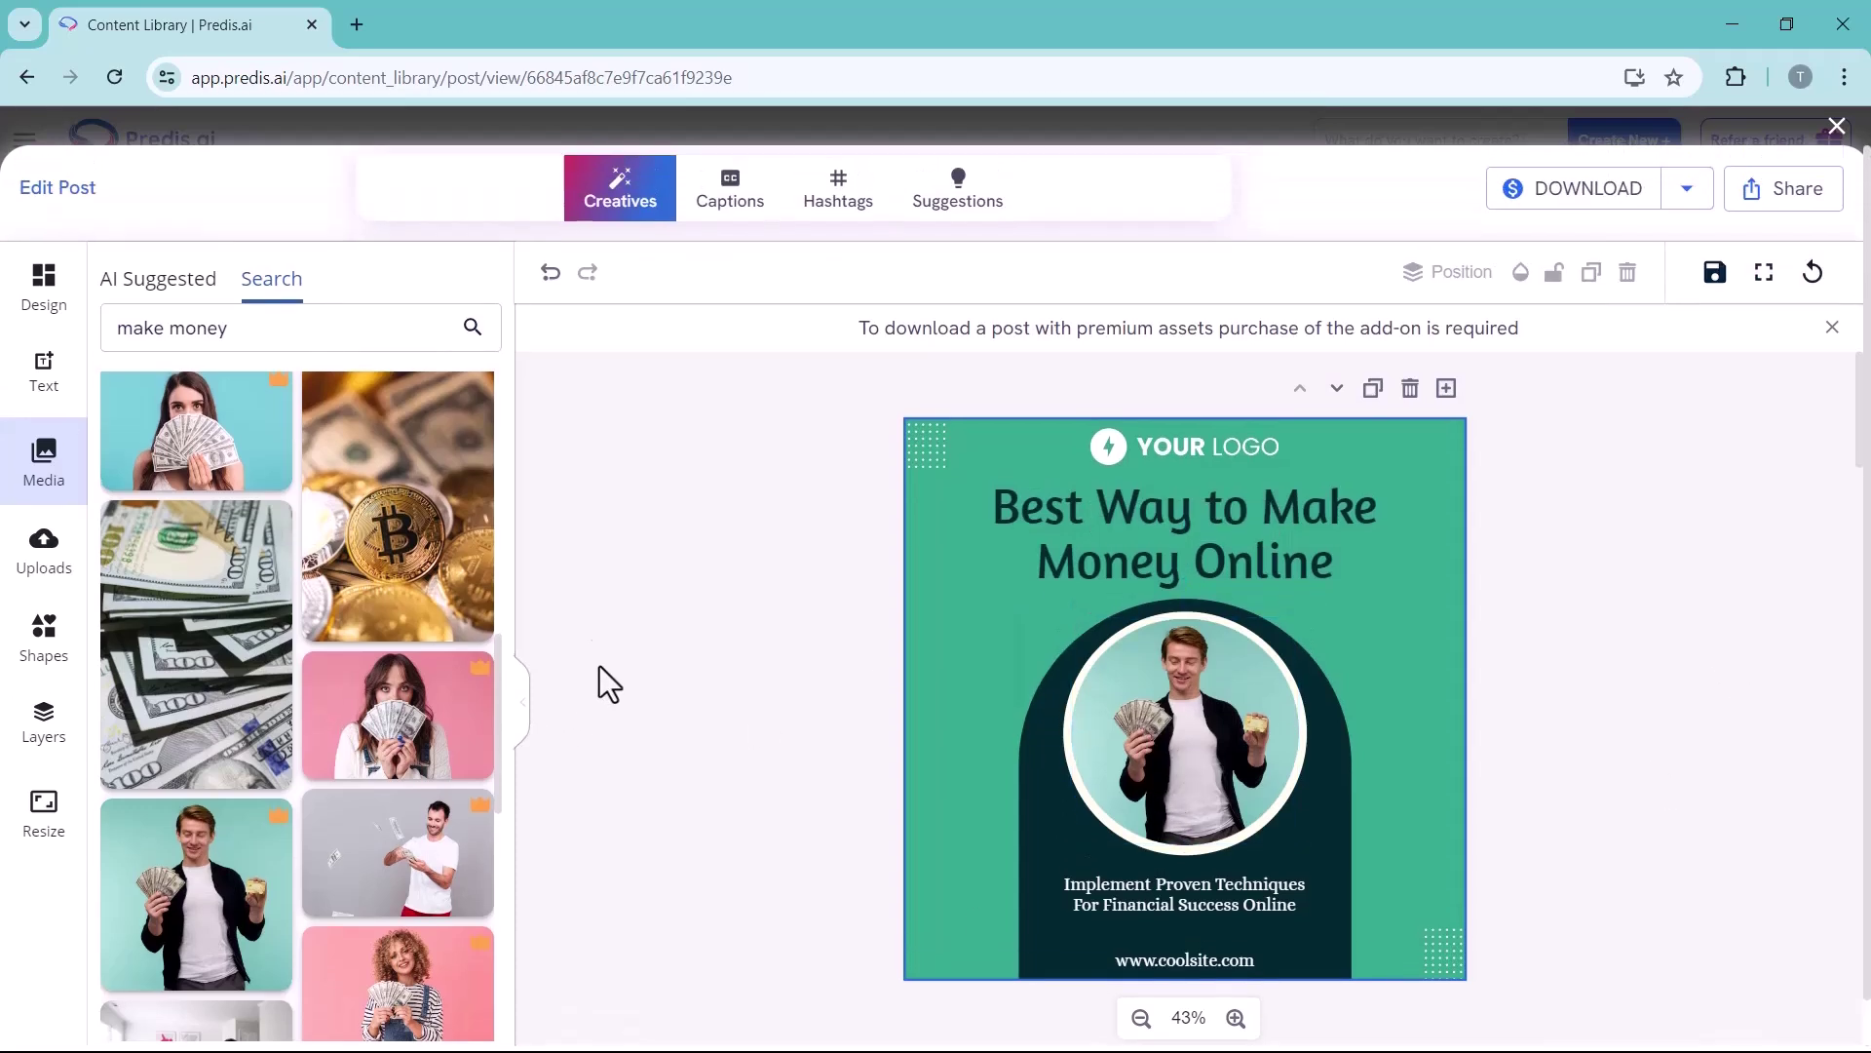
# Step: Review the Uploads, Shapes, Layers and Resize panels, then return to Design templates
pyautogui.click(44, 555)
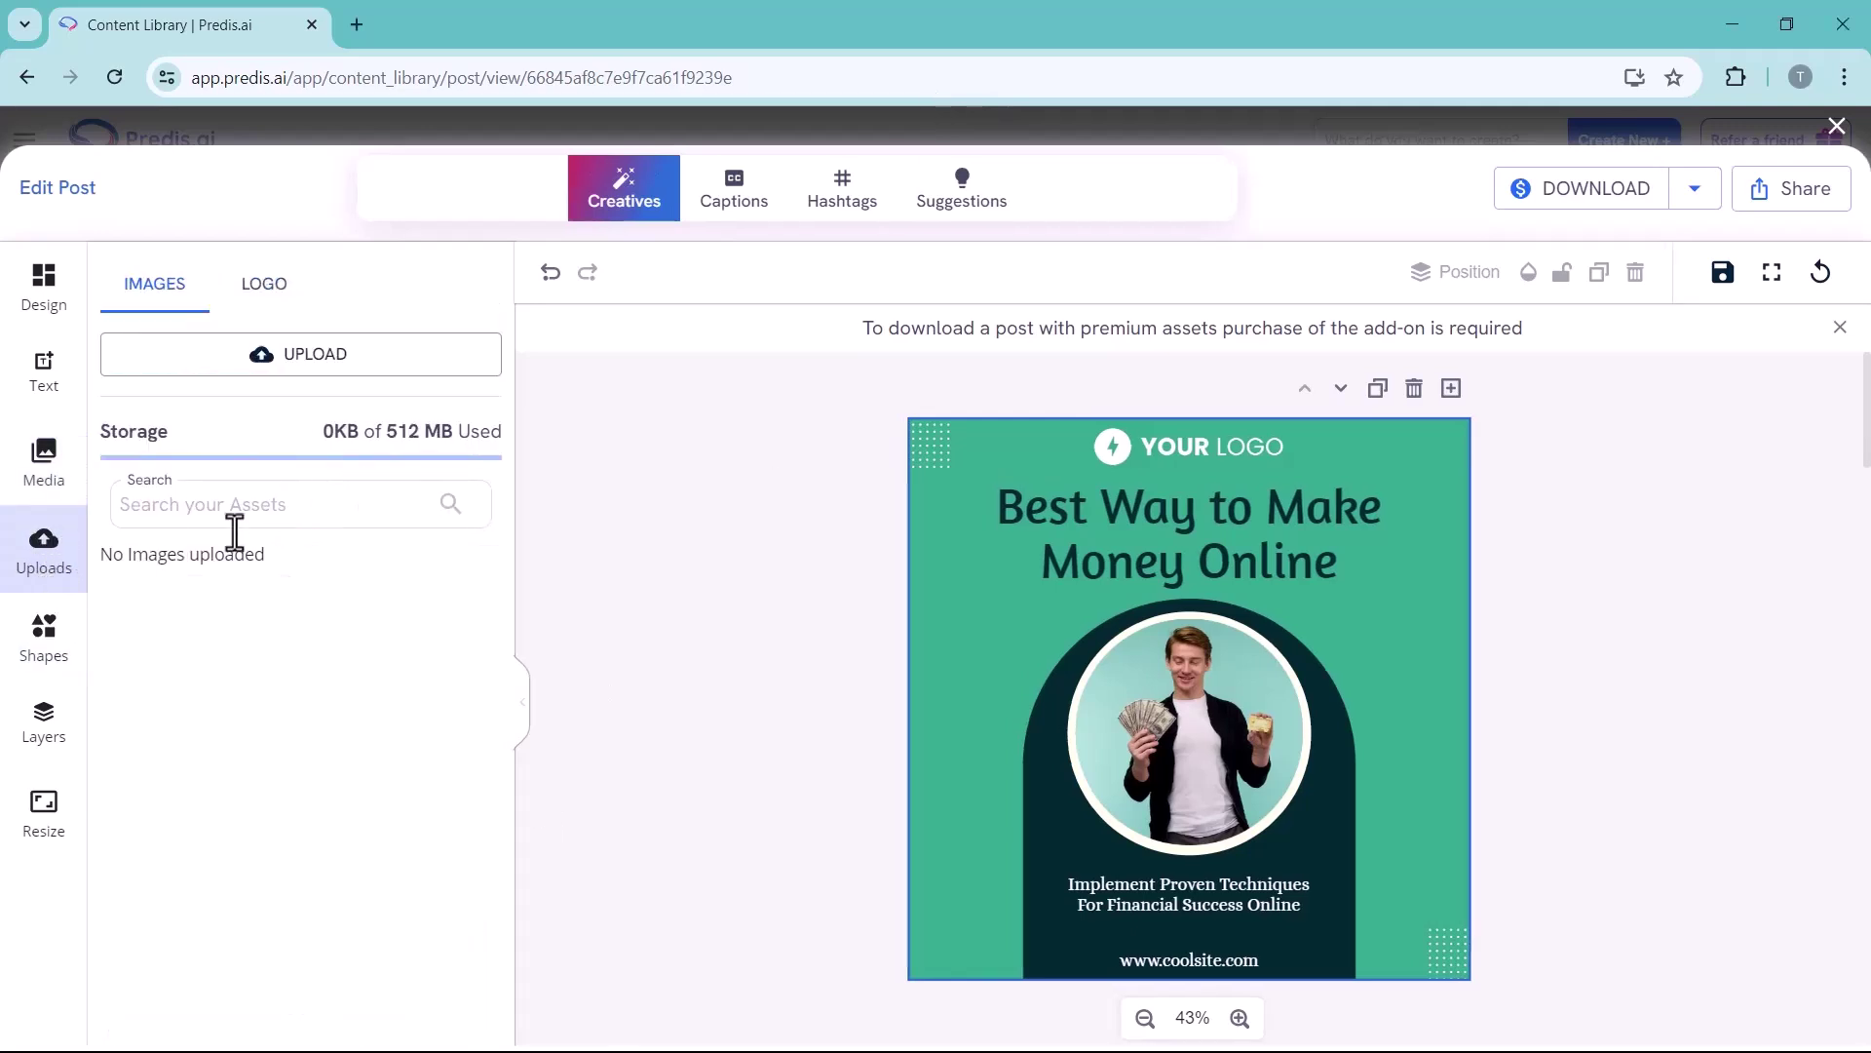
pyautogui.click(53, 656)
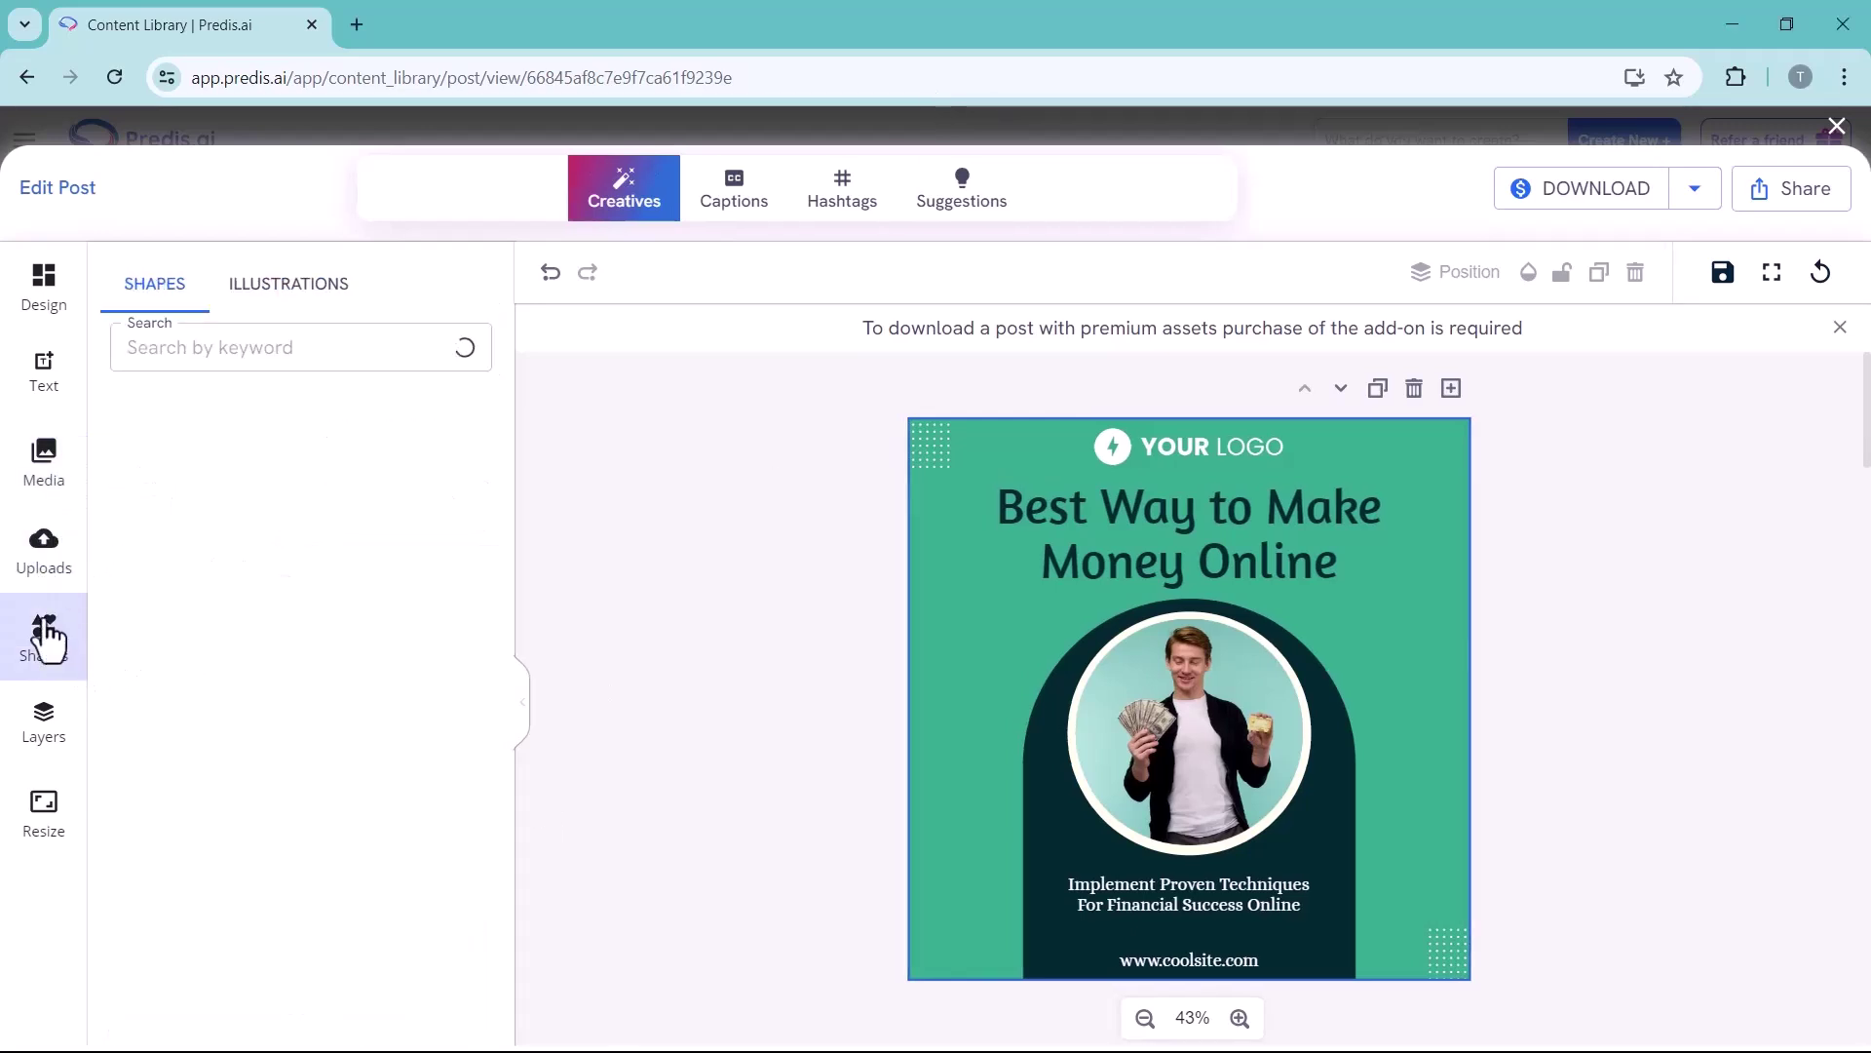
pyautogui.scroll(-3, 220, 713)
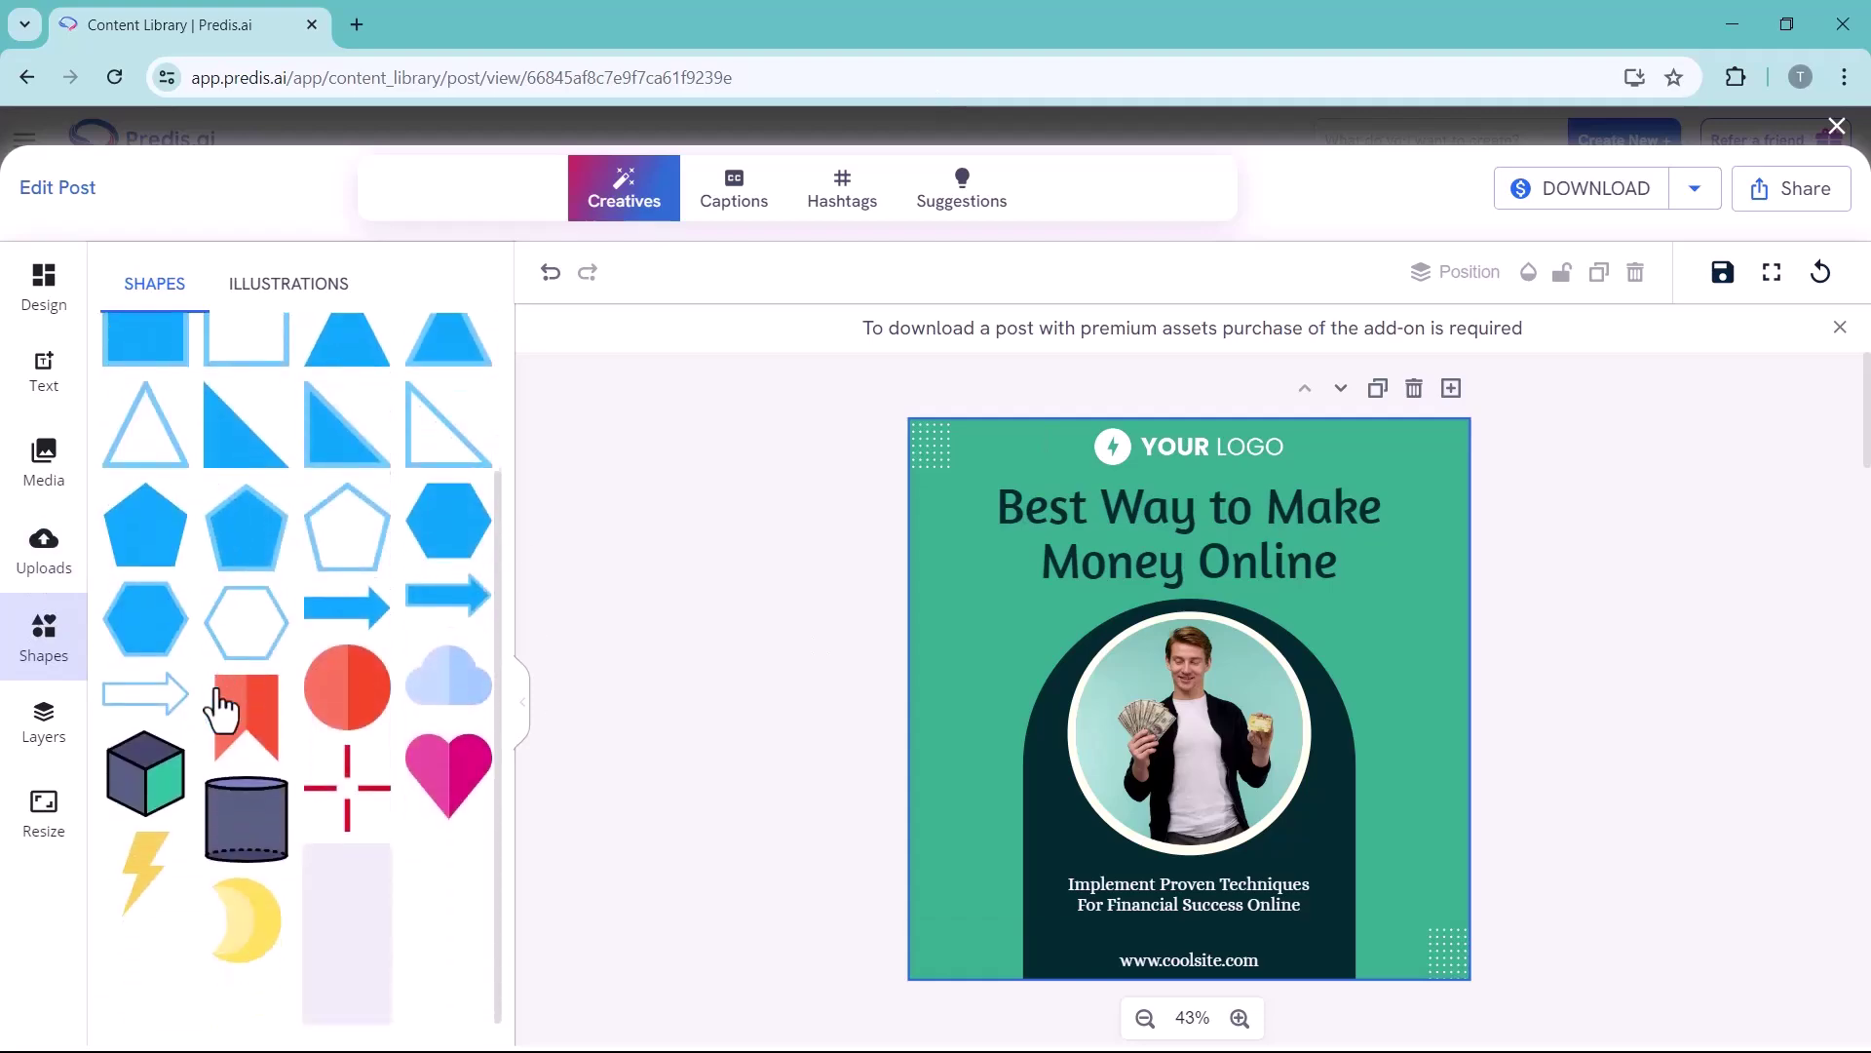
pyautogui.scroll(2, 219, 709)
pyautogui.scroll(-5, 220, 709)
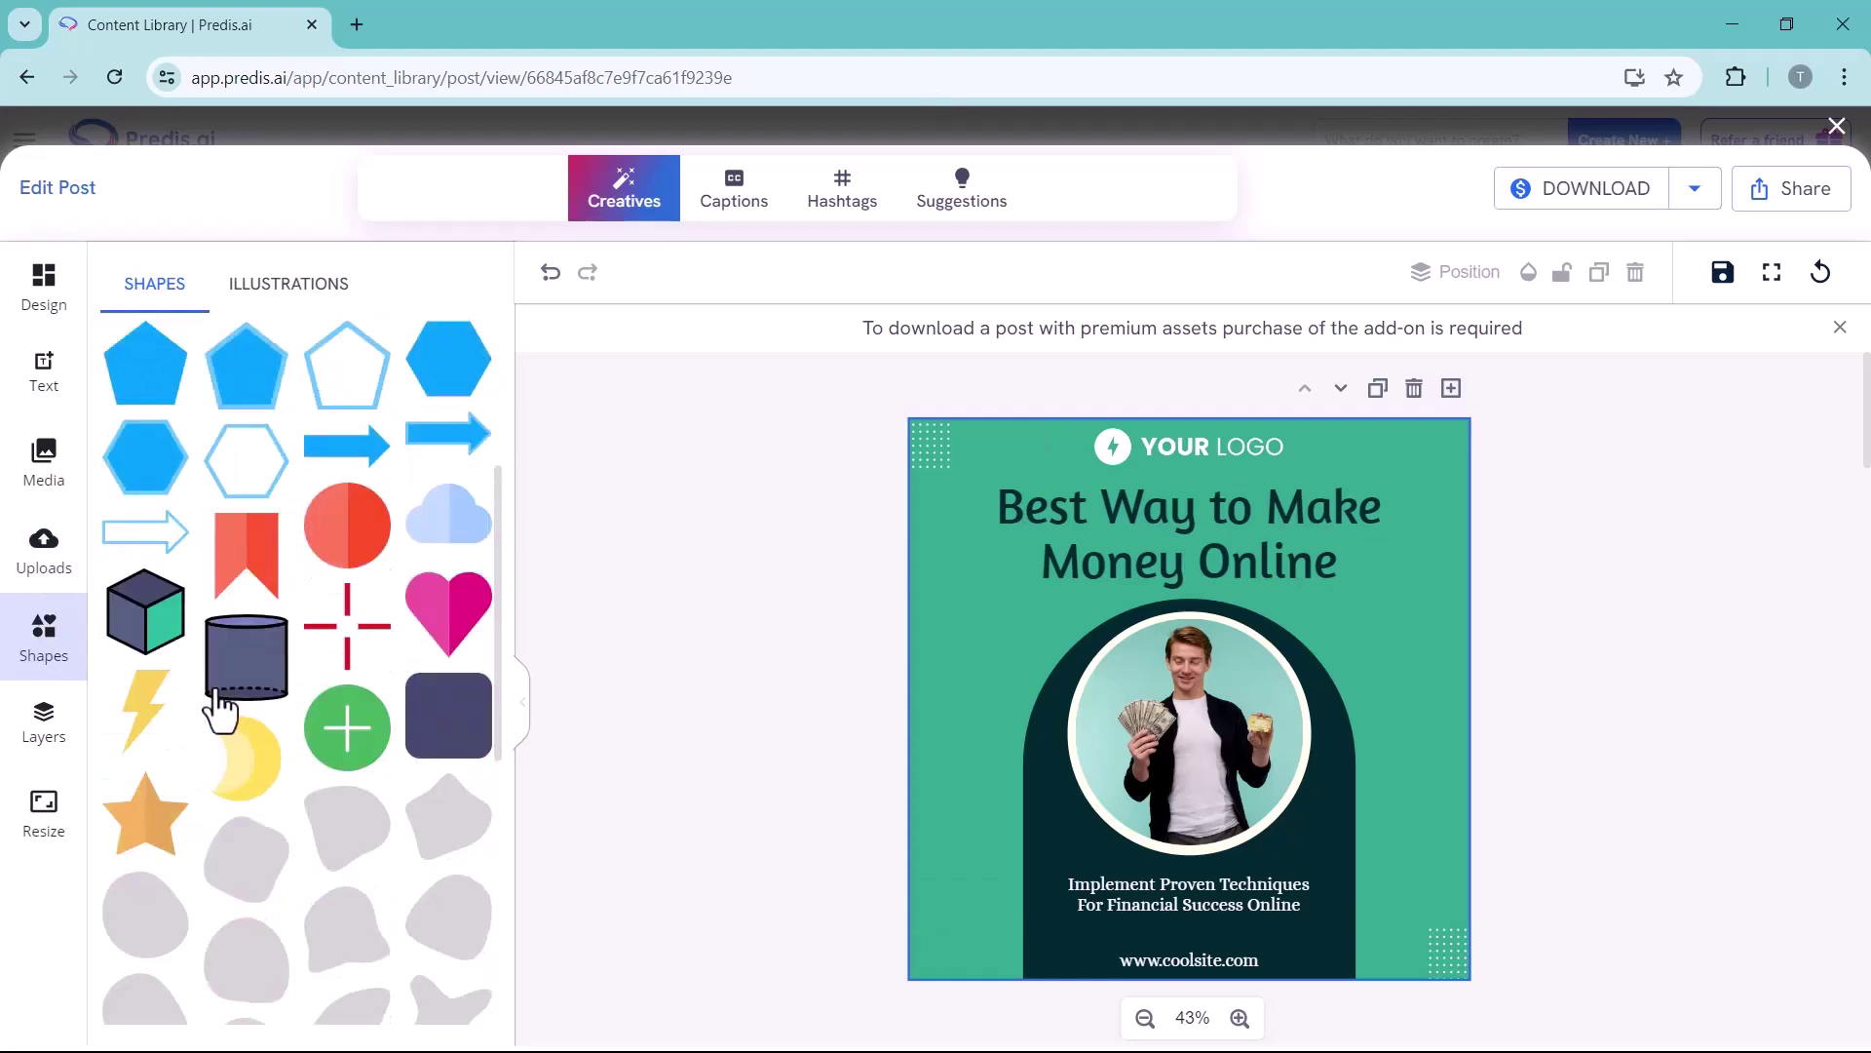
pyautogui.click(27, 731)
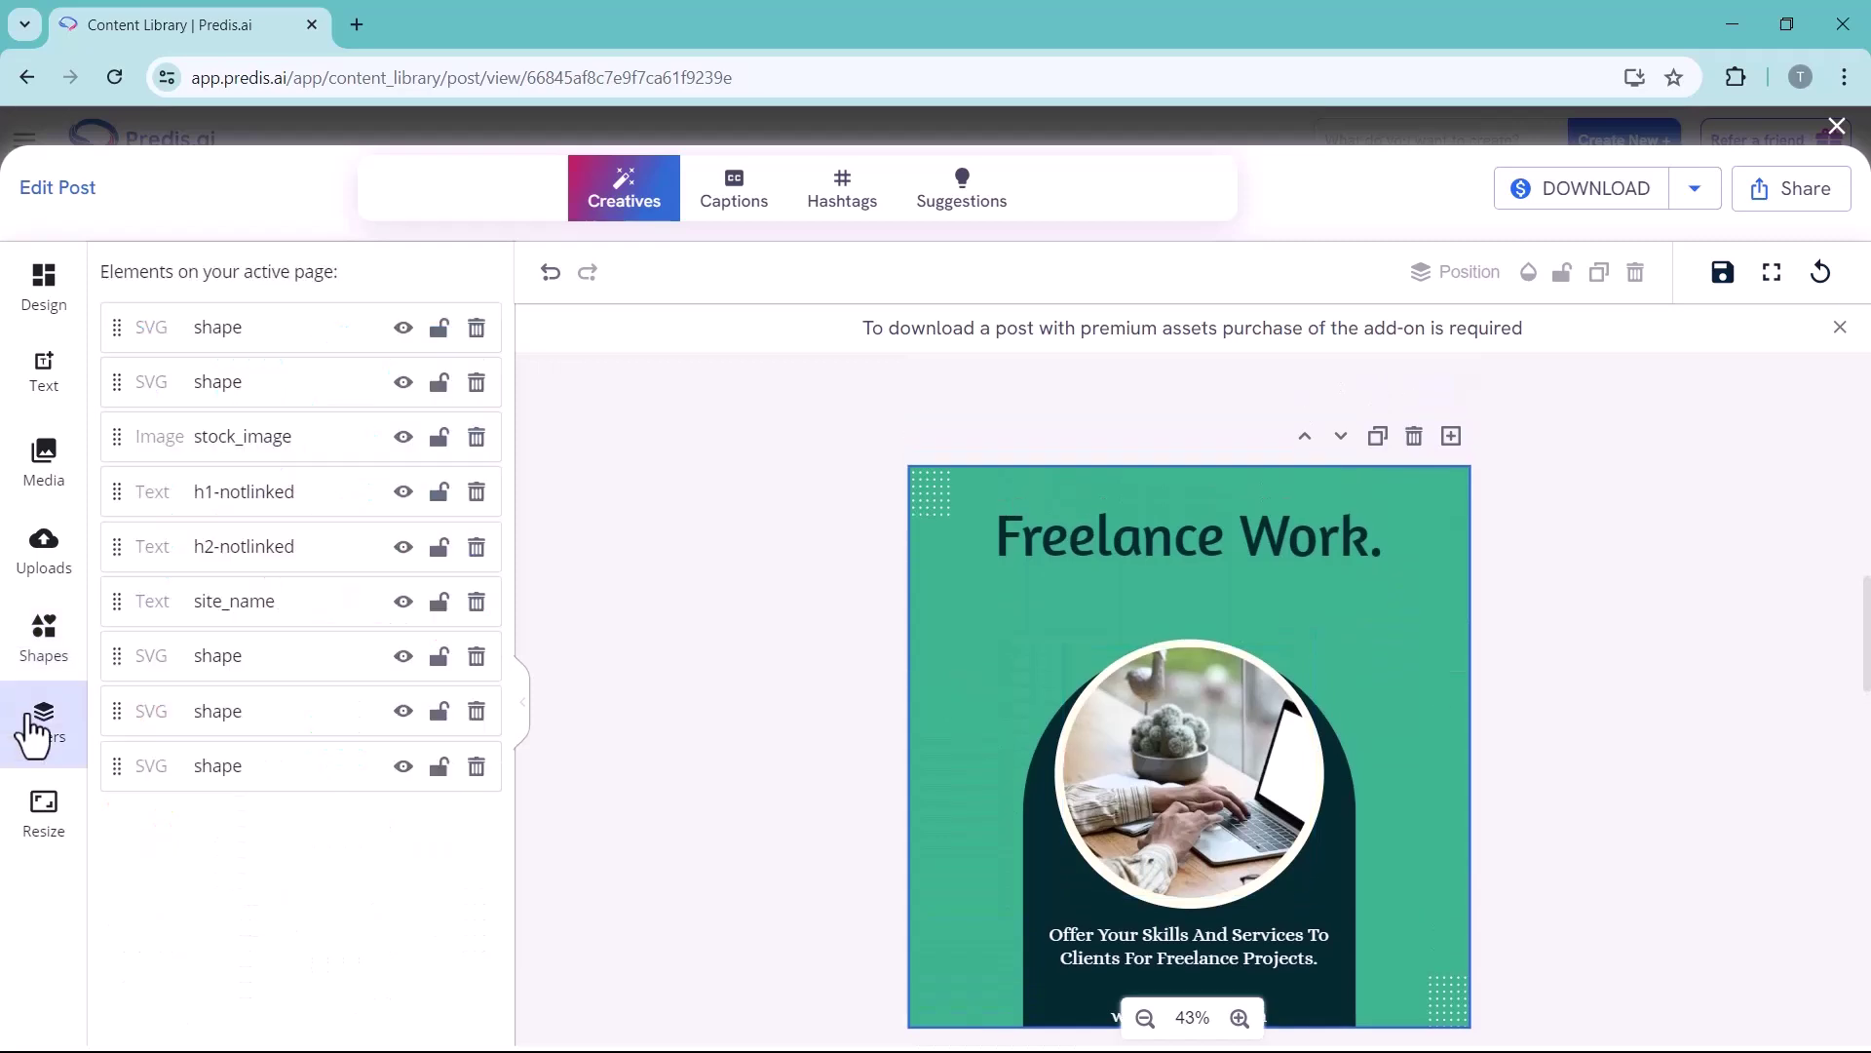
pyautogui.click(45, 816)
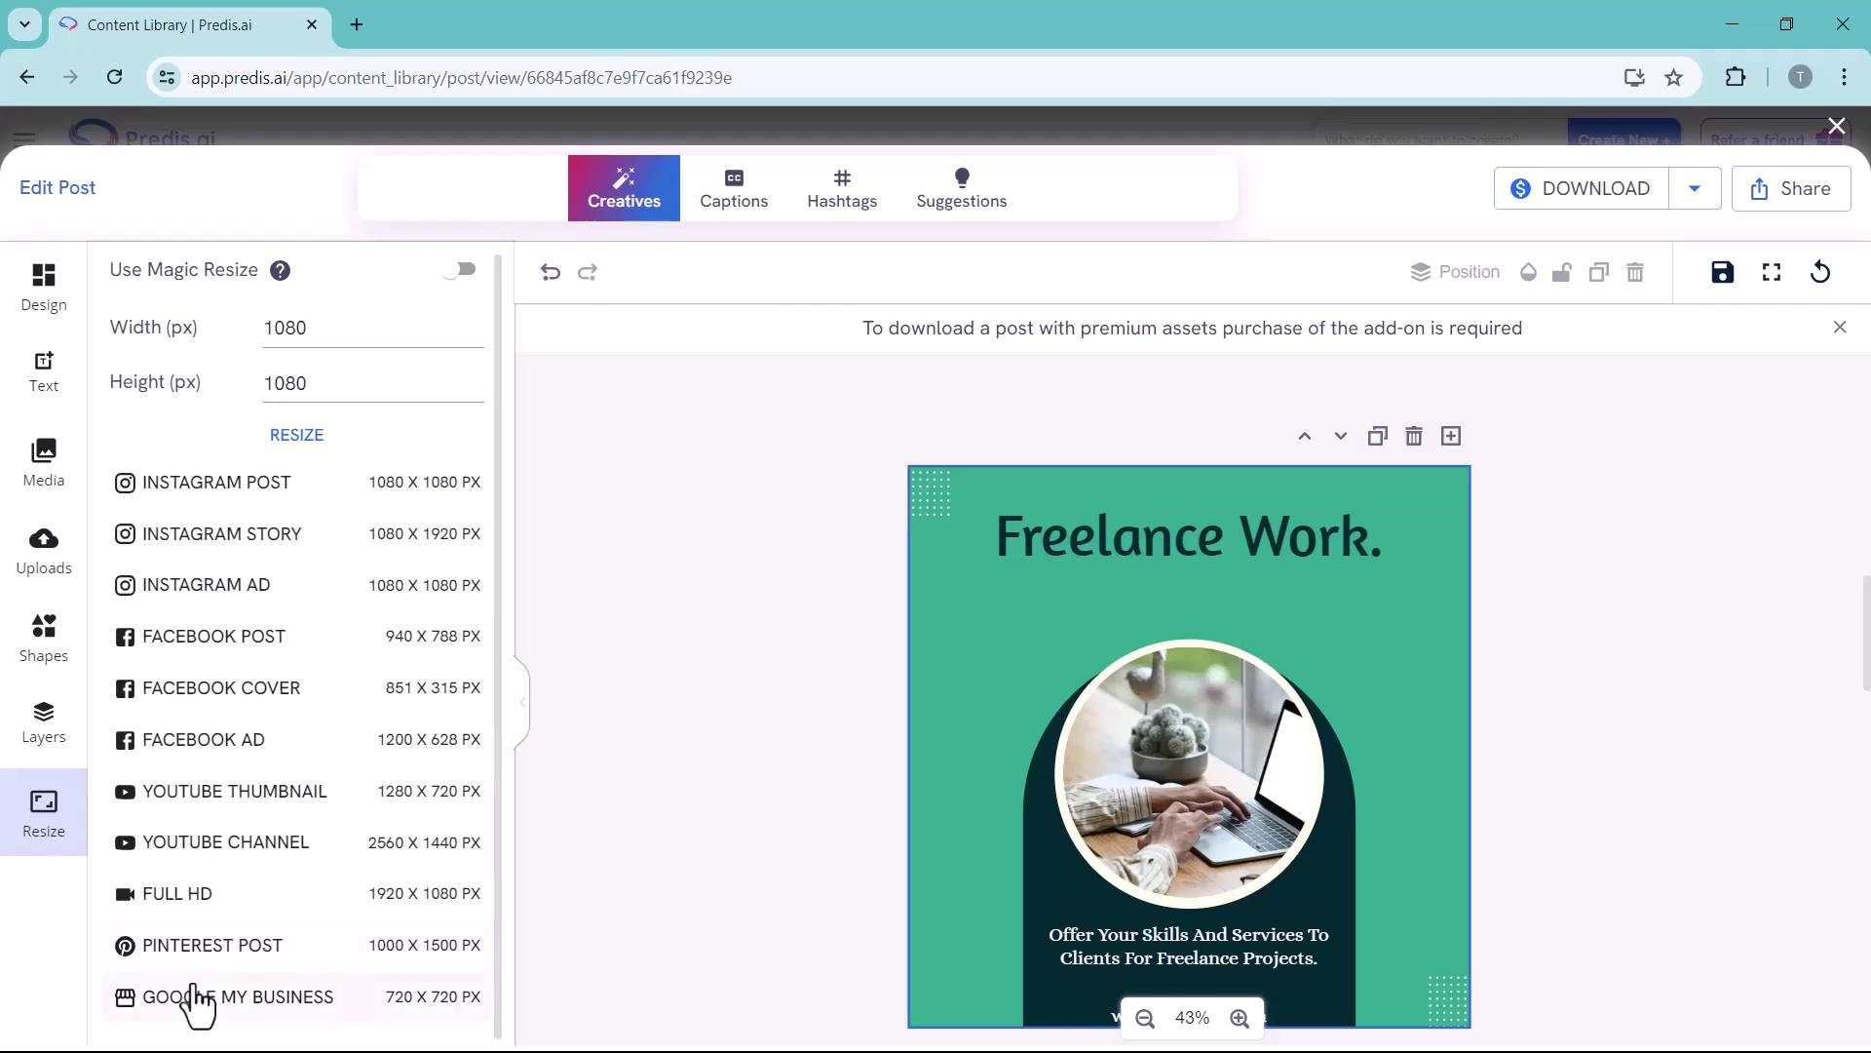
pyautogui.scroll(-1, 197, 1006)
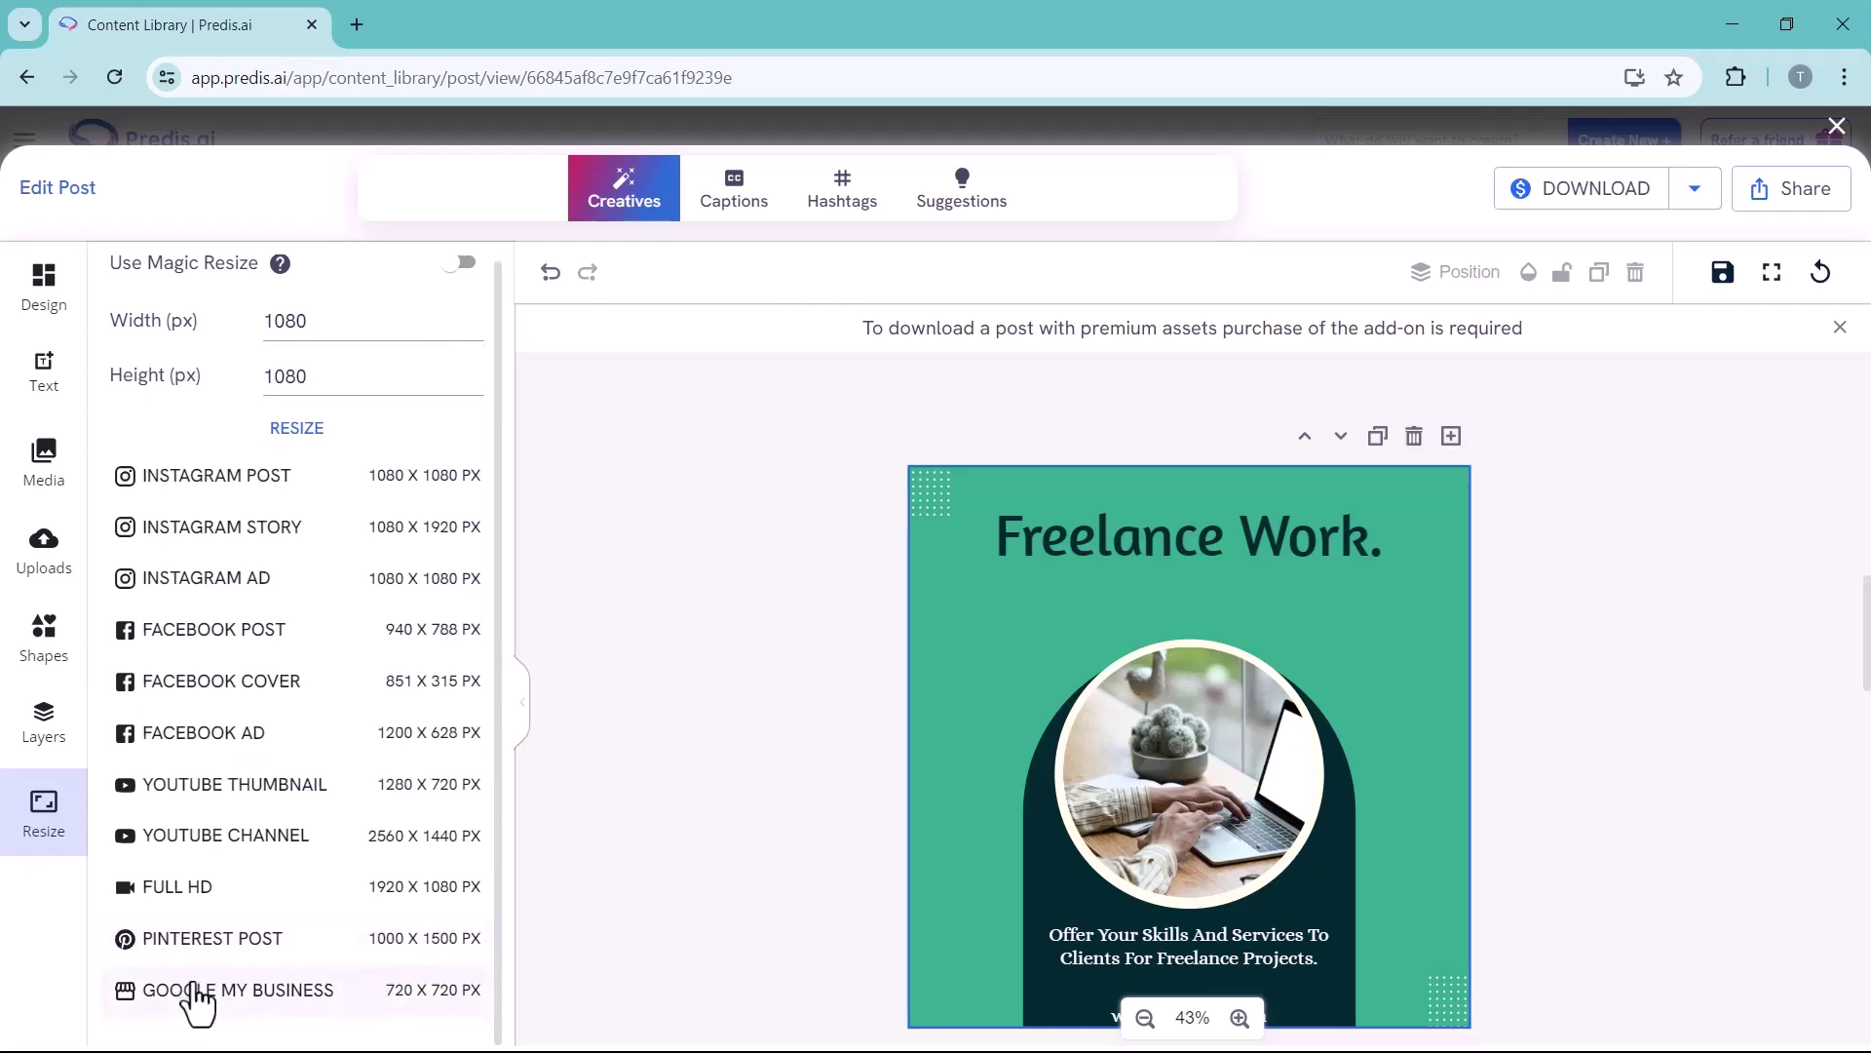
pyautogui.click(49, 278)
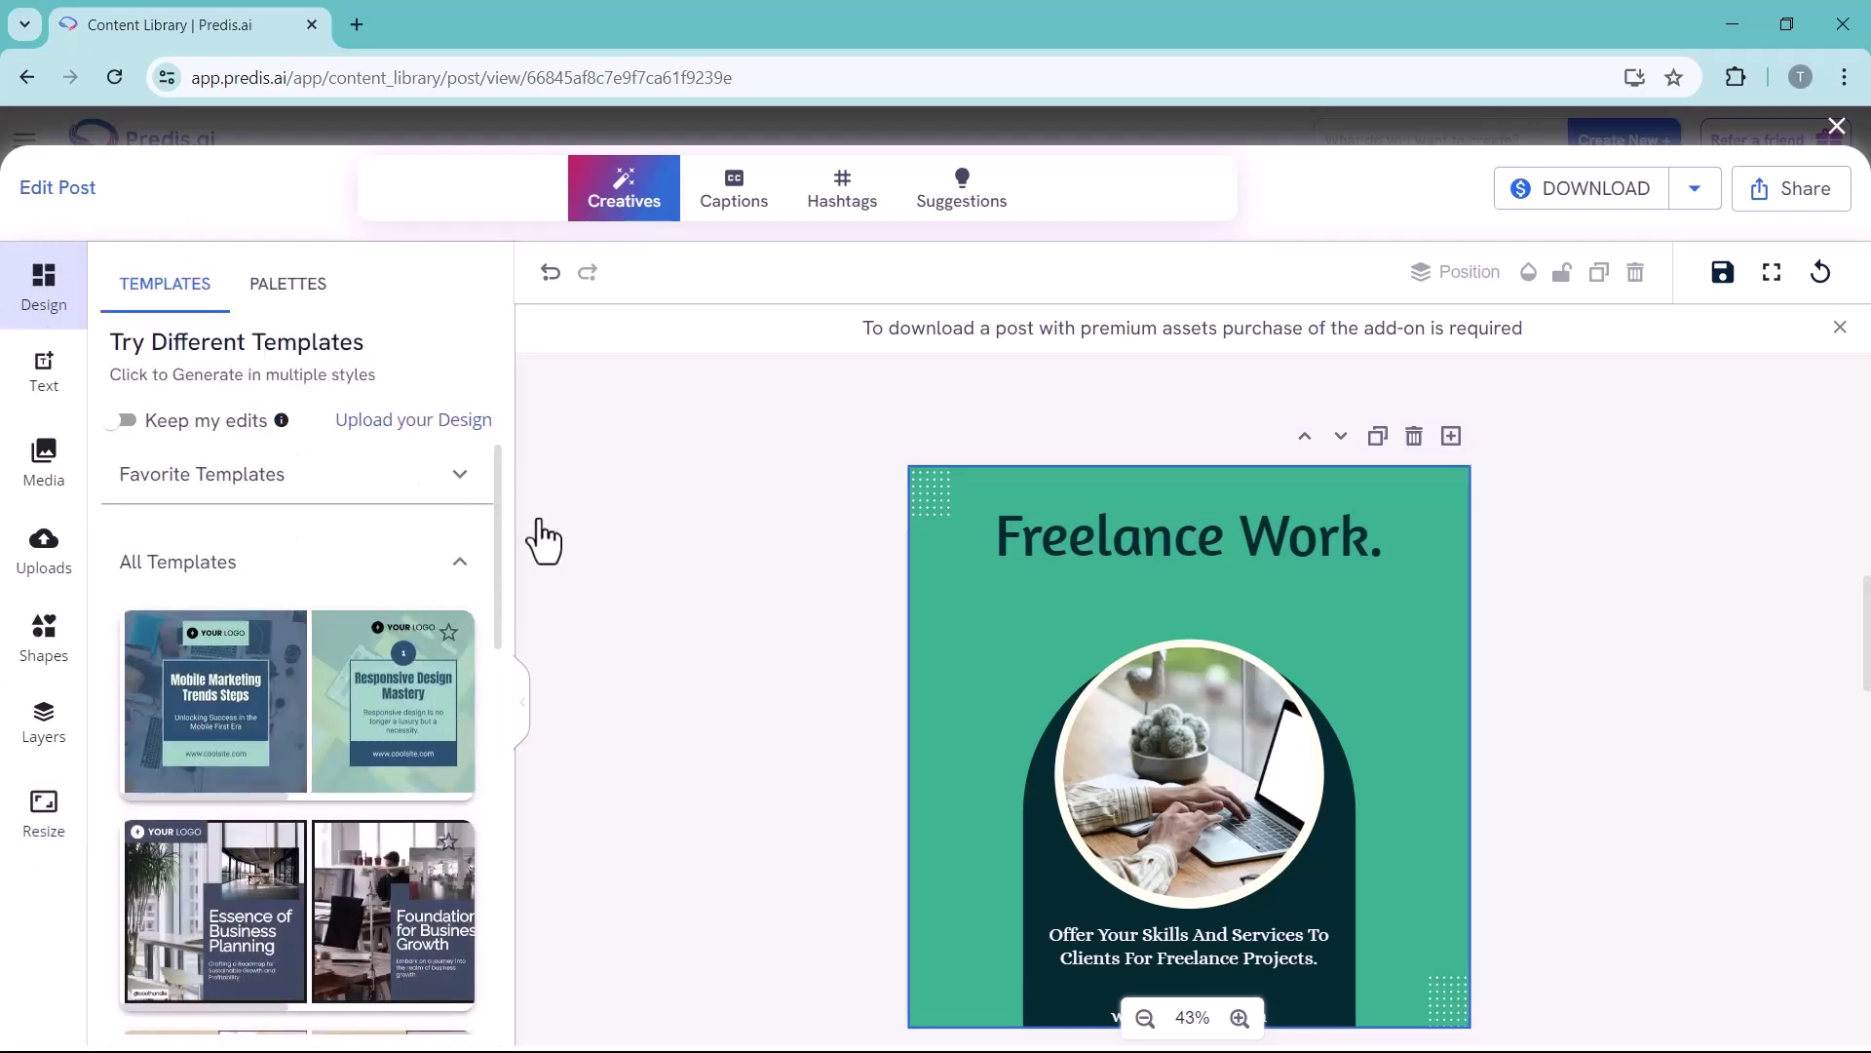
# Step: Review the post caption, then try creative-based and custom-keyword hashtag suggestions
pyautogui.click(742, 216)
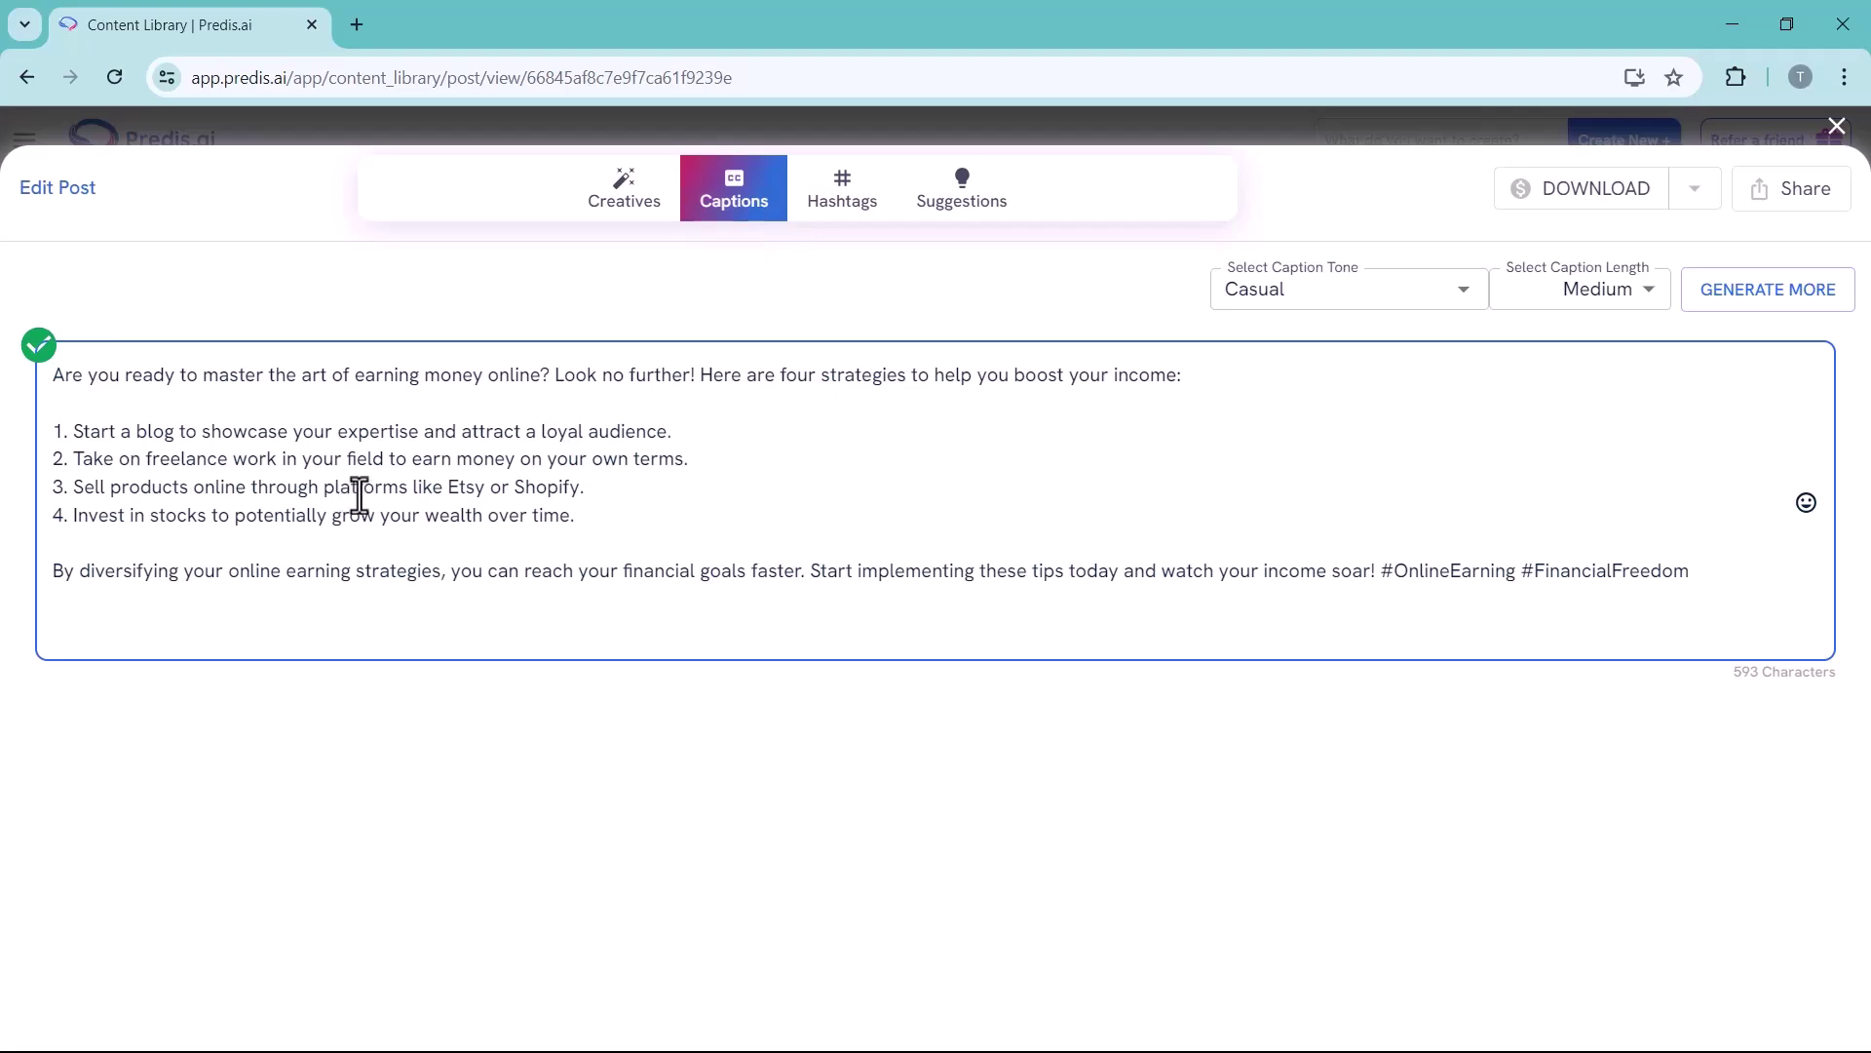
pyautogui.click(865, 209)
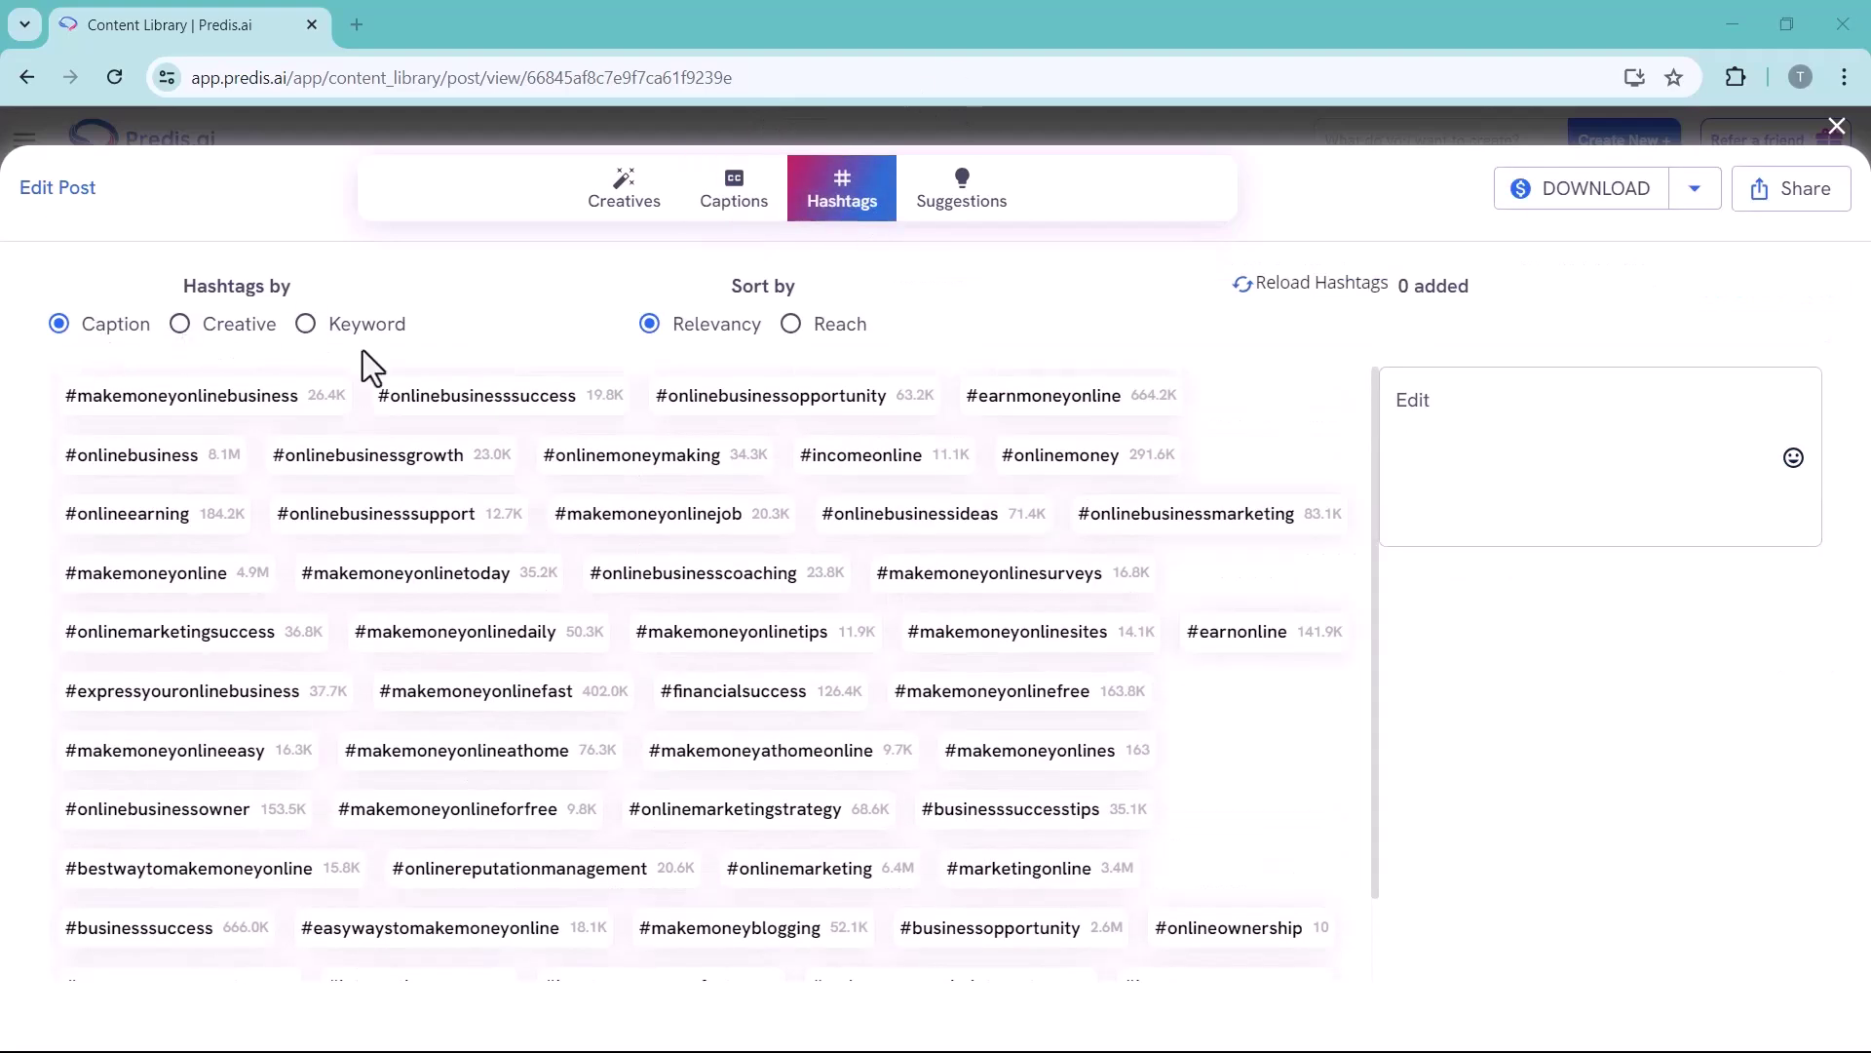
pyautogui.click(230, 339)
pyautogui.click(347, 329)
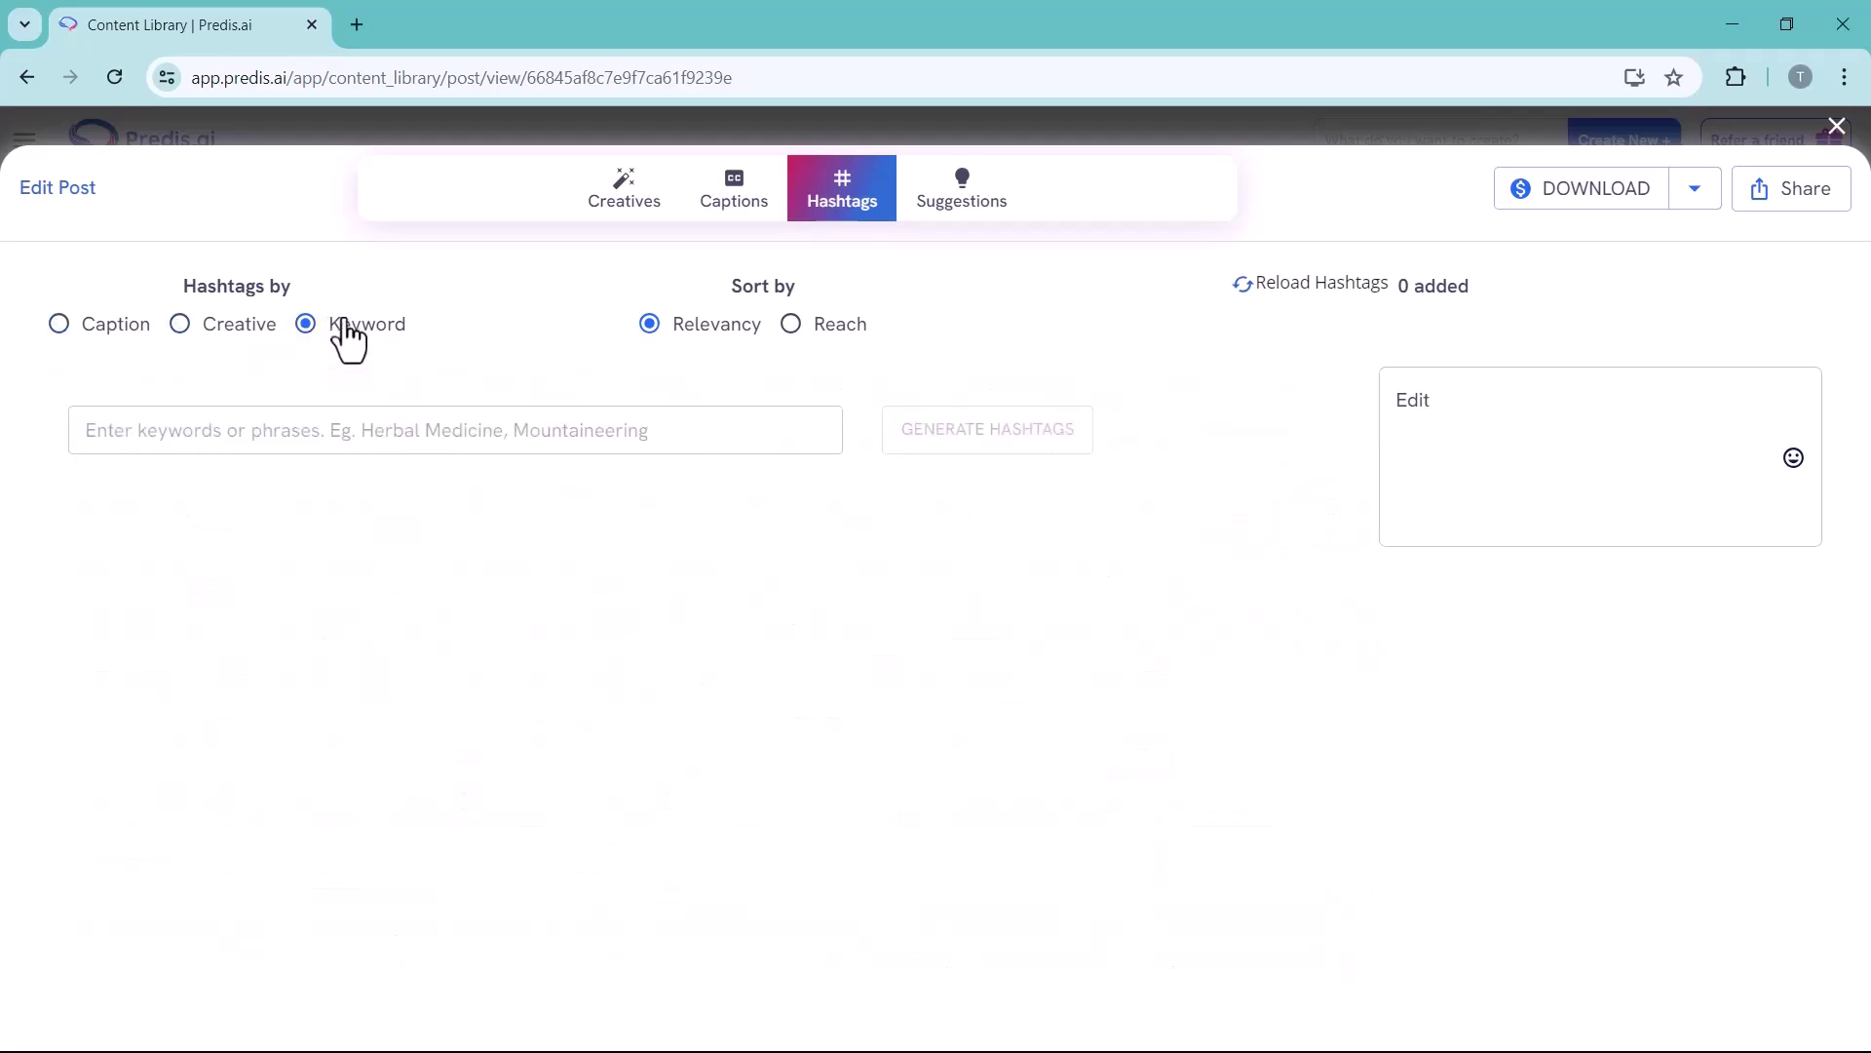
# Step: Compare caption-based hashtags by reach and relevancy, check improvement suggestions, then return to the design
pyautogui.click(791, 326)
pyautogui.click(650, 325)
pyautogui.click(92, 330)
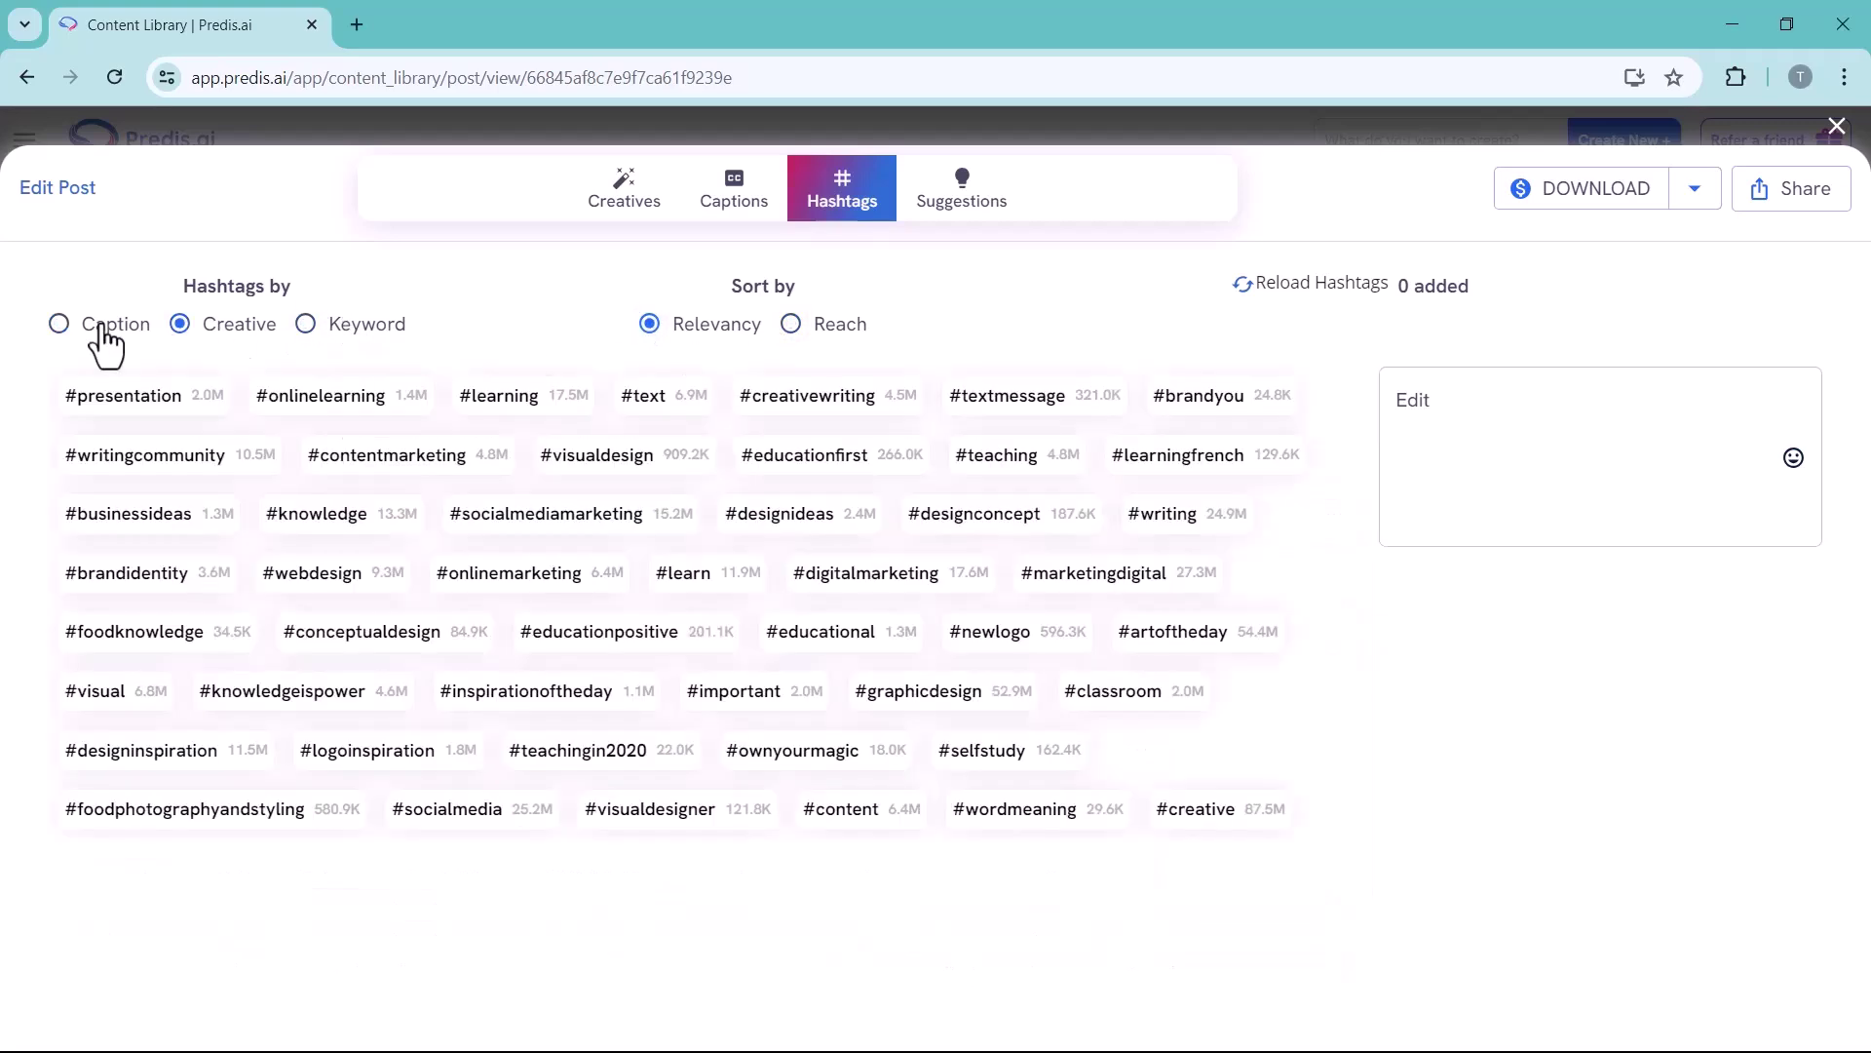
pyautogui.click(943, 208)
pyautogui.click(585, 219)
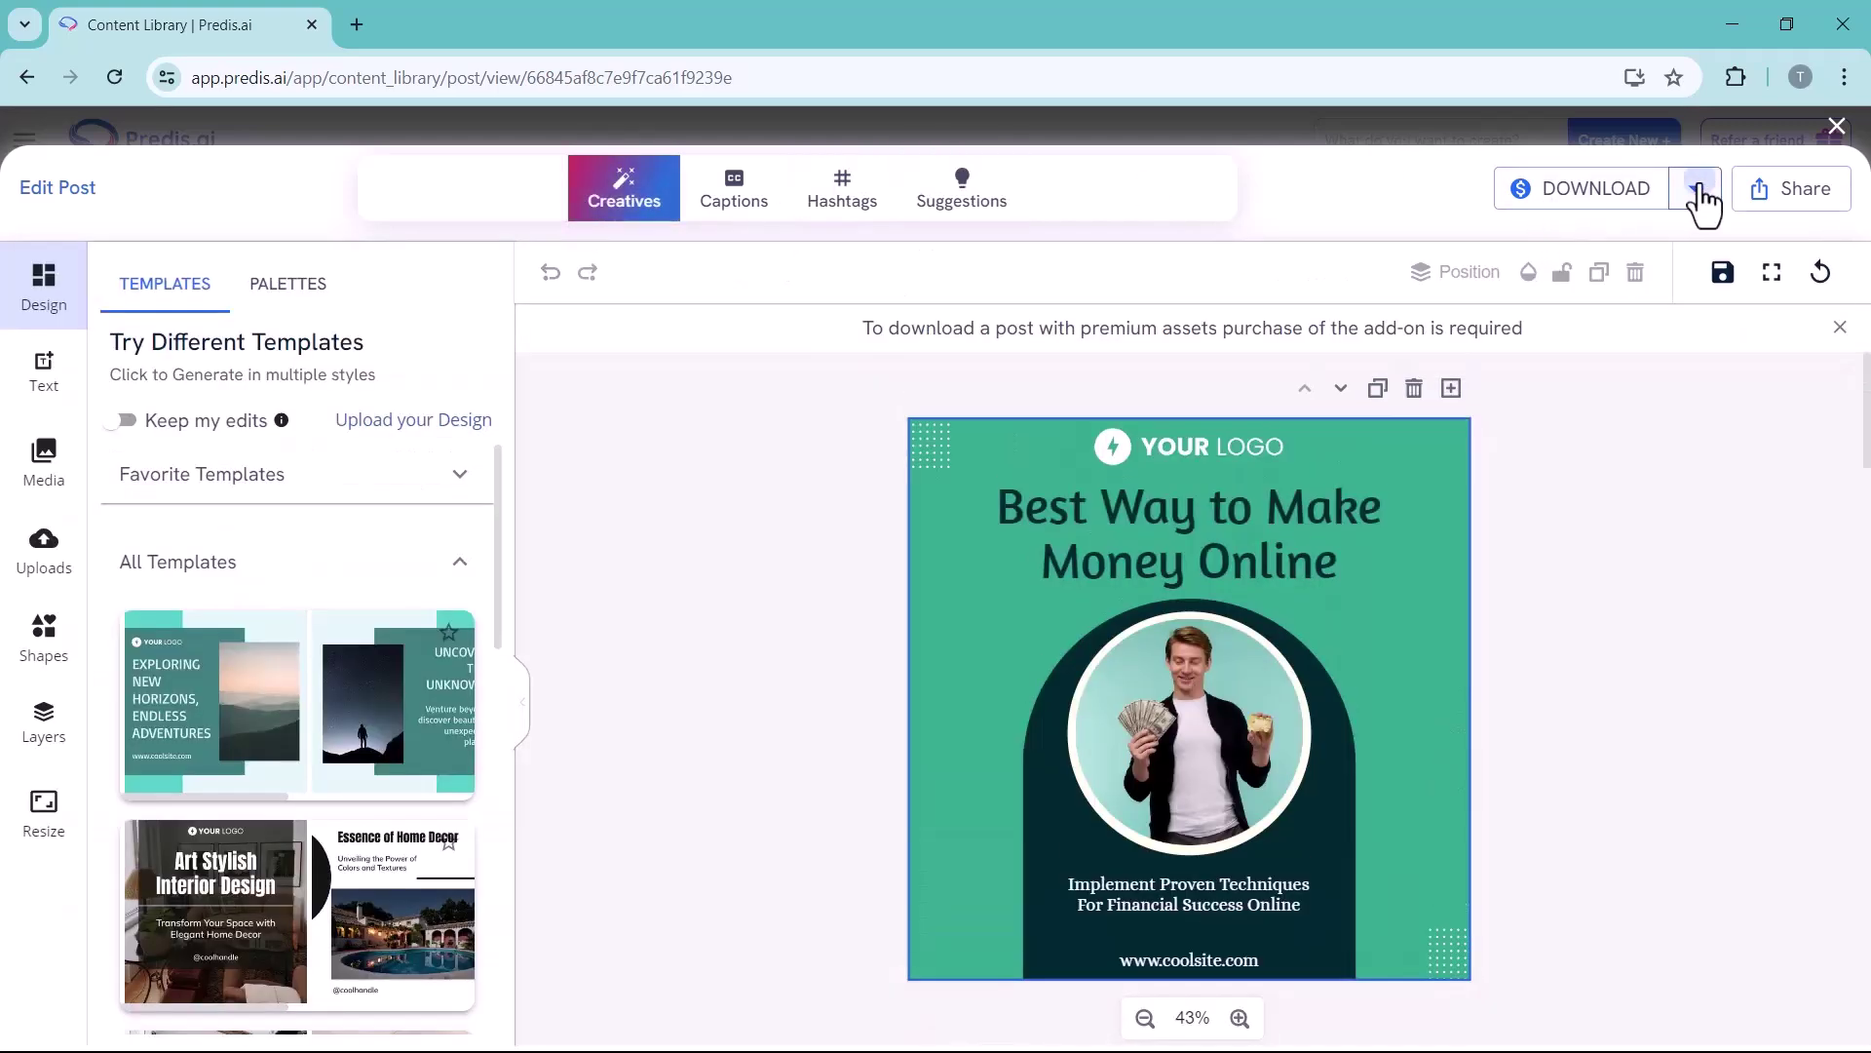
# Step: Download the money-online post at Medium Quality
pyautogui.click(1695, 190)
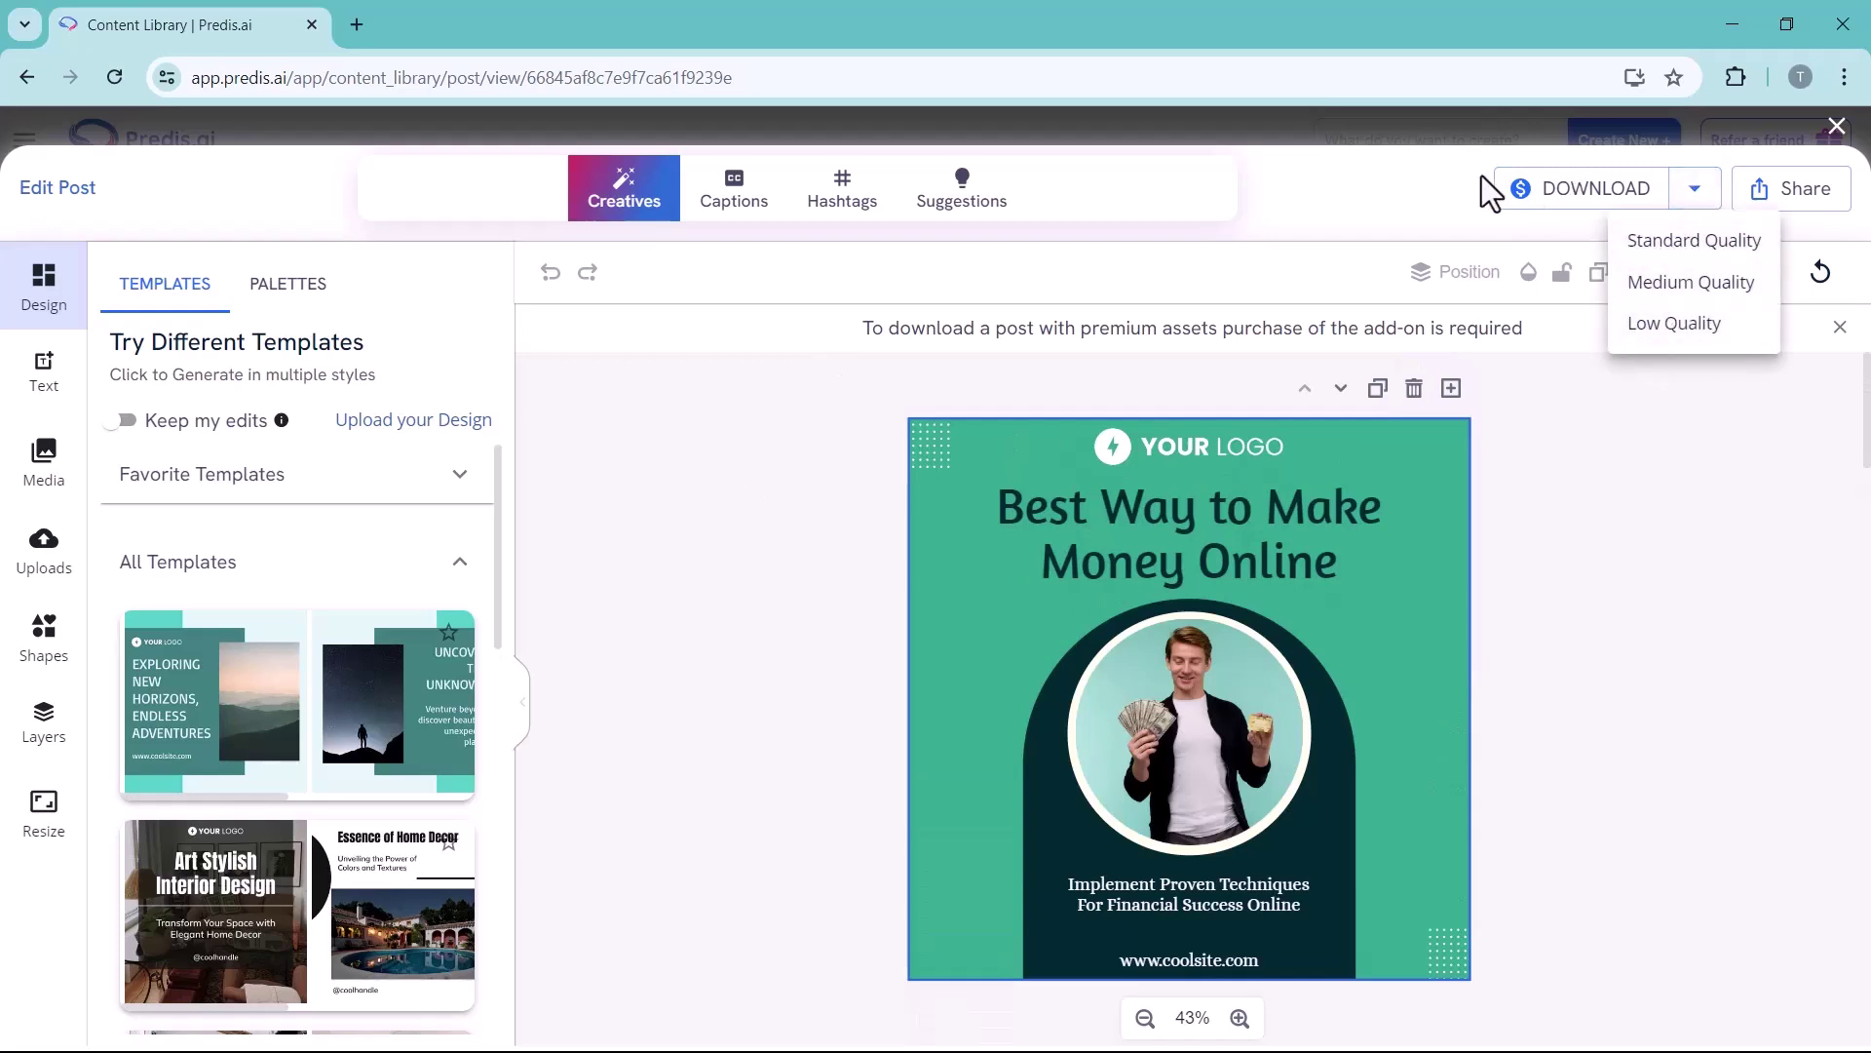
pyautogui.click(1798, 205)
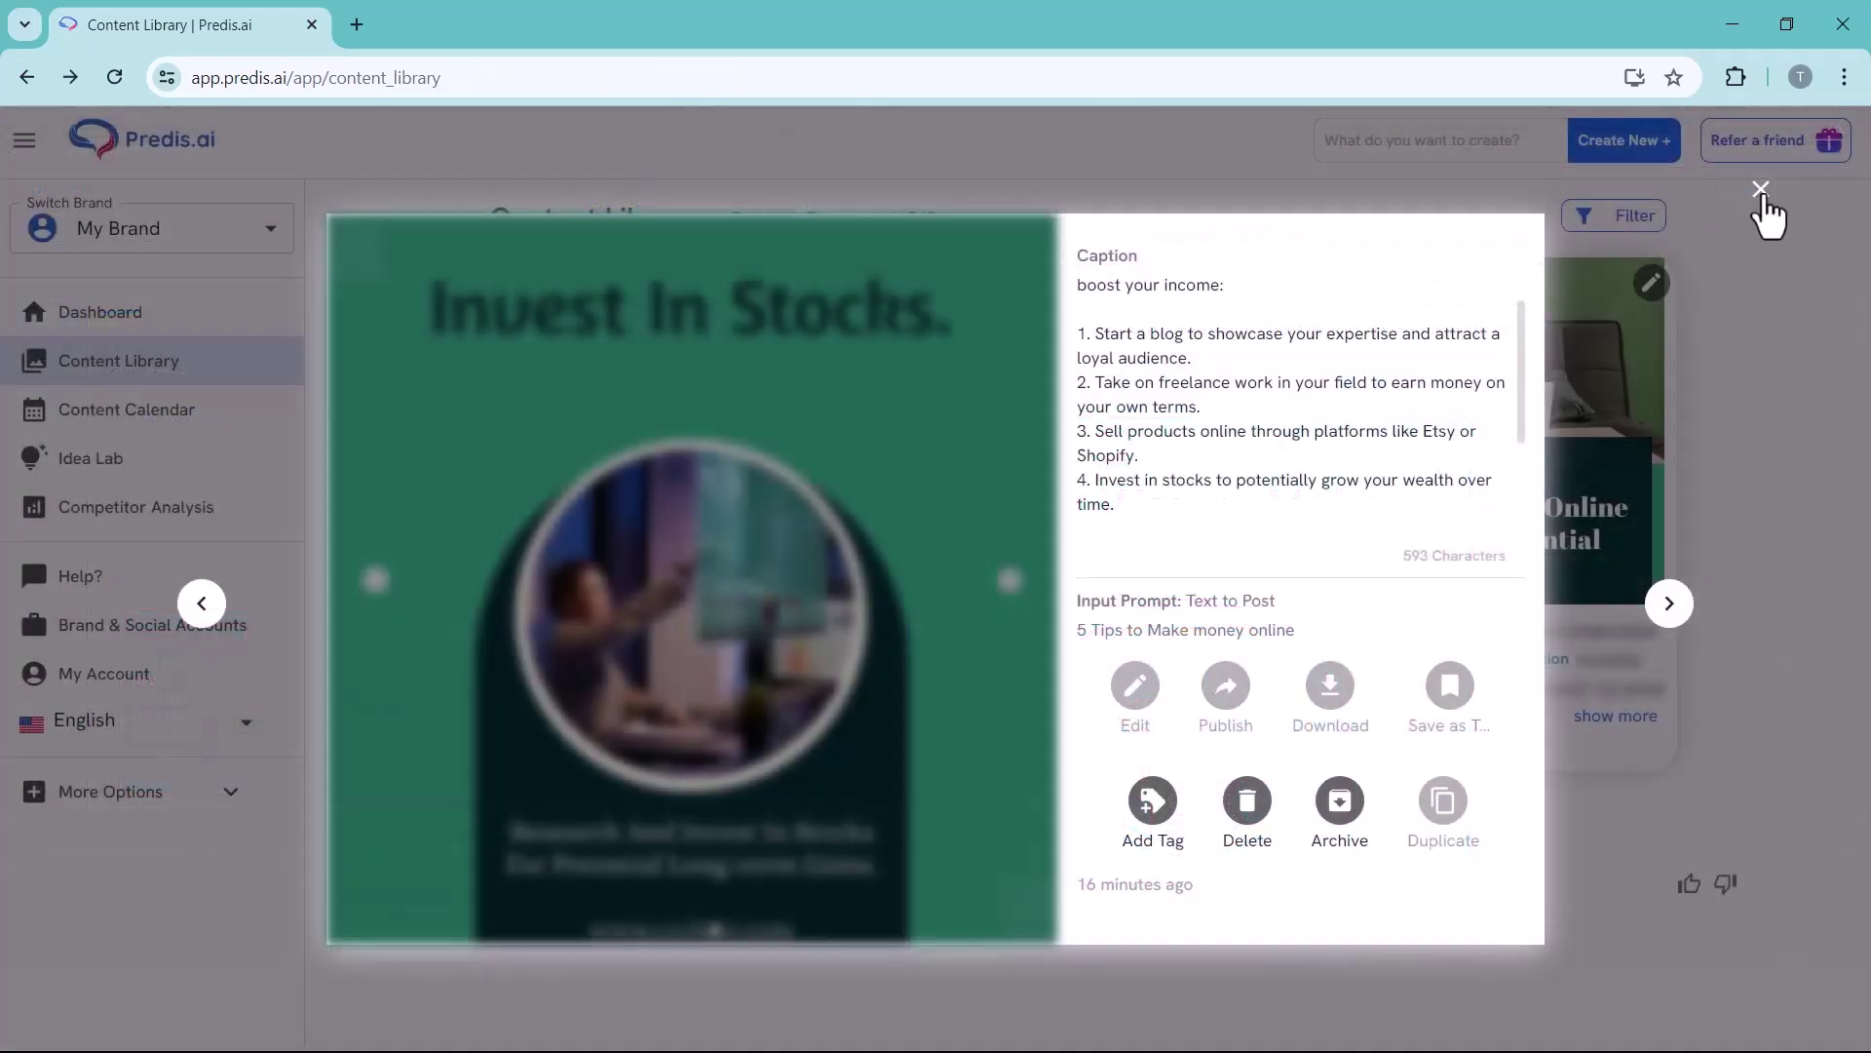
# Step: Create three Text to Post variants from the 'Five best source of protein' prompt
pyautogui.click(1761, 194)
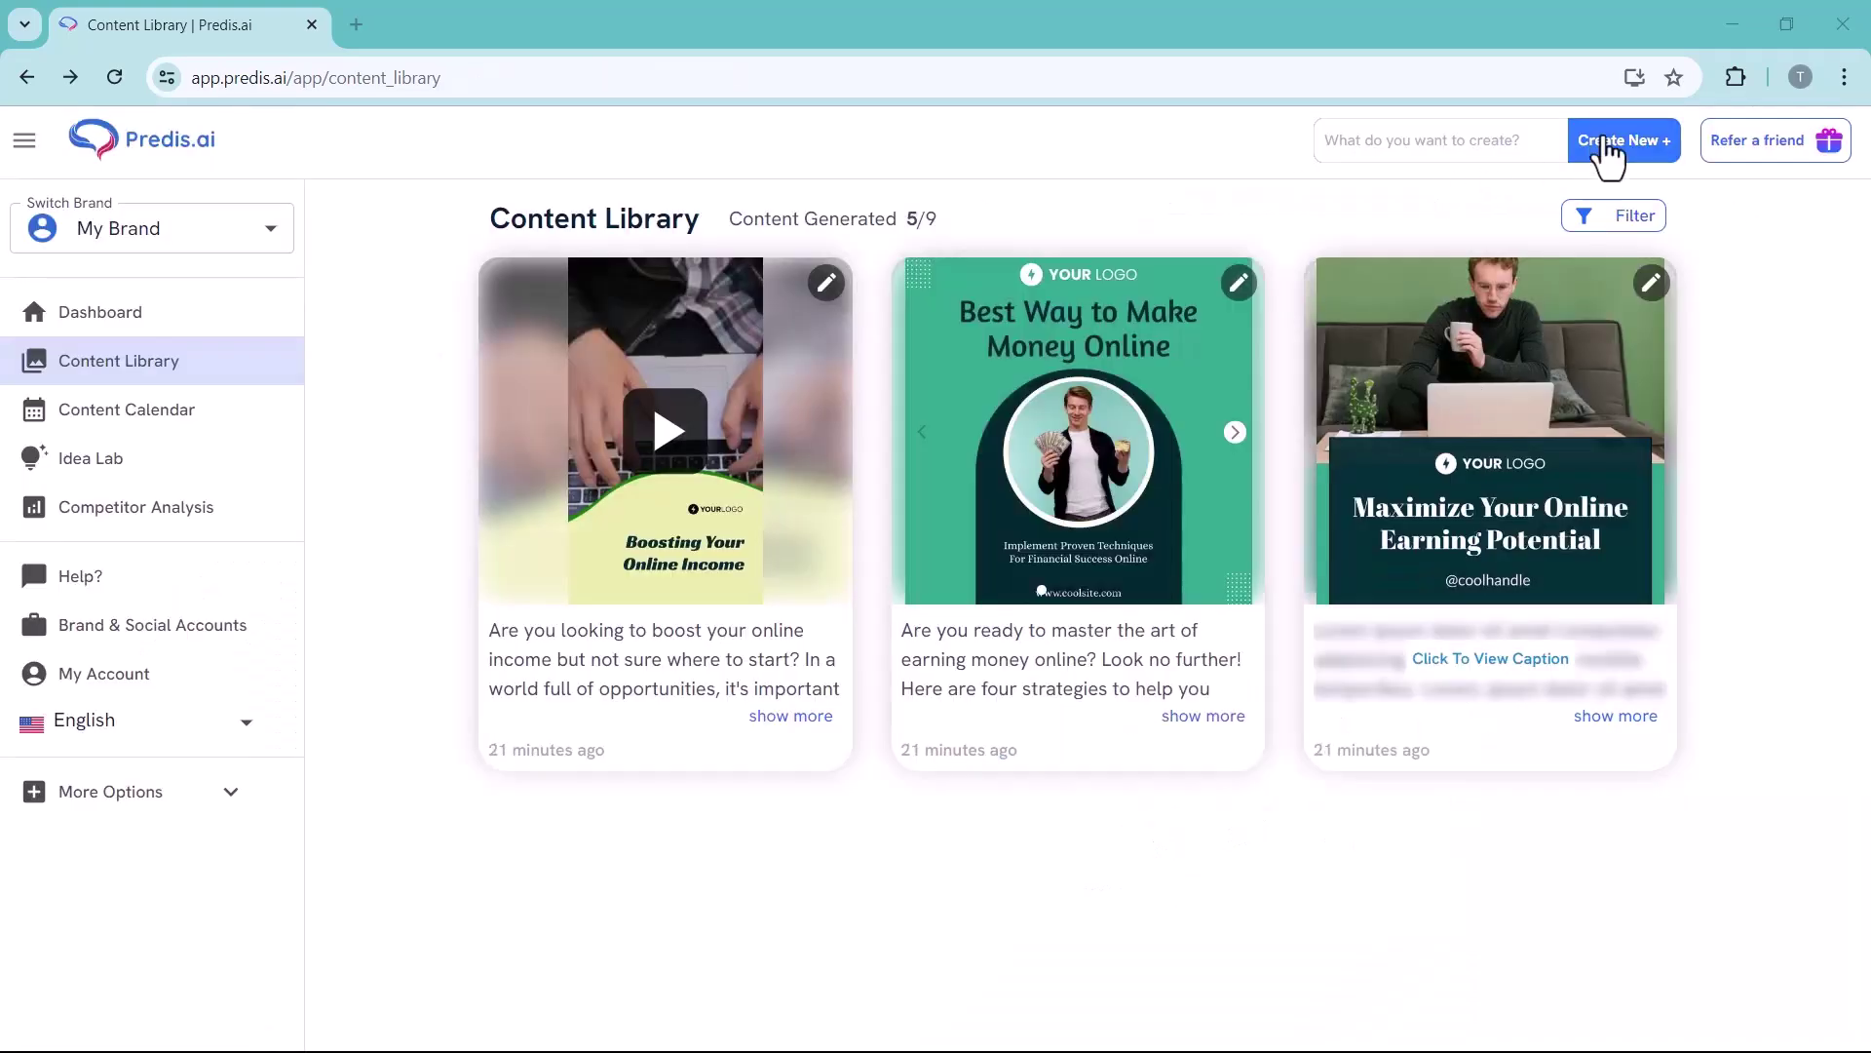
pyautogui.click(1623, 148)
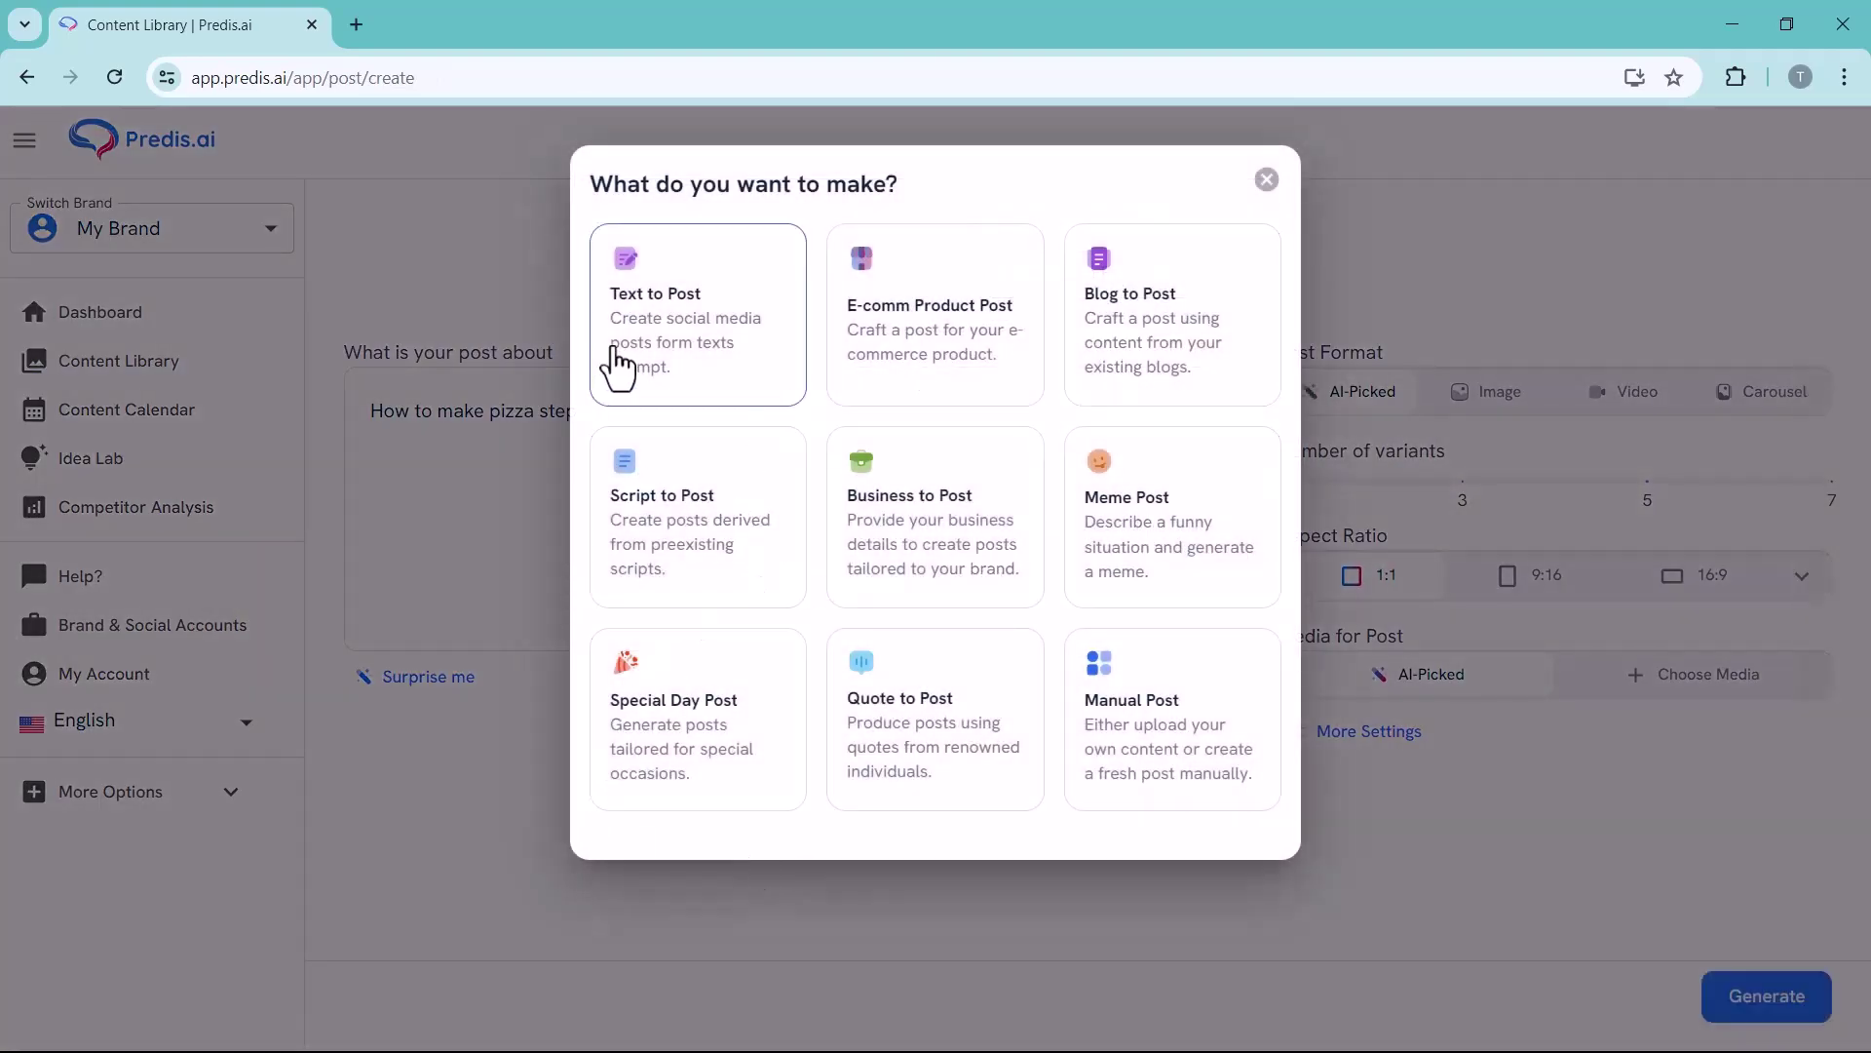
pyautogui.click(623, 367)
pyautogui.click(688, 486)
pyautogui.write('Five Foods')
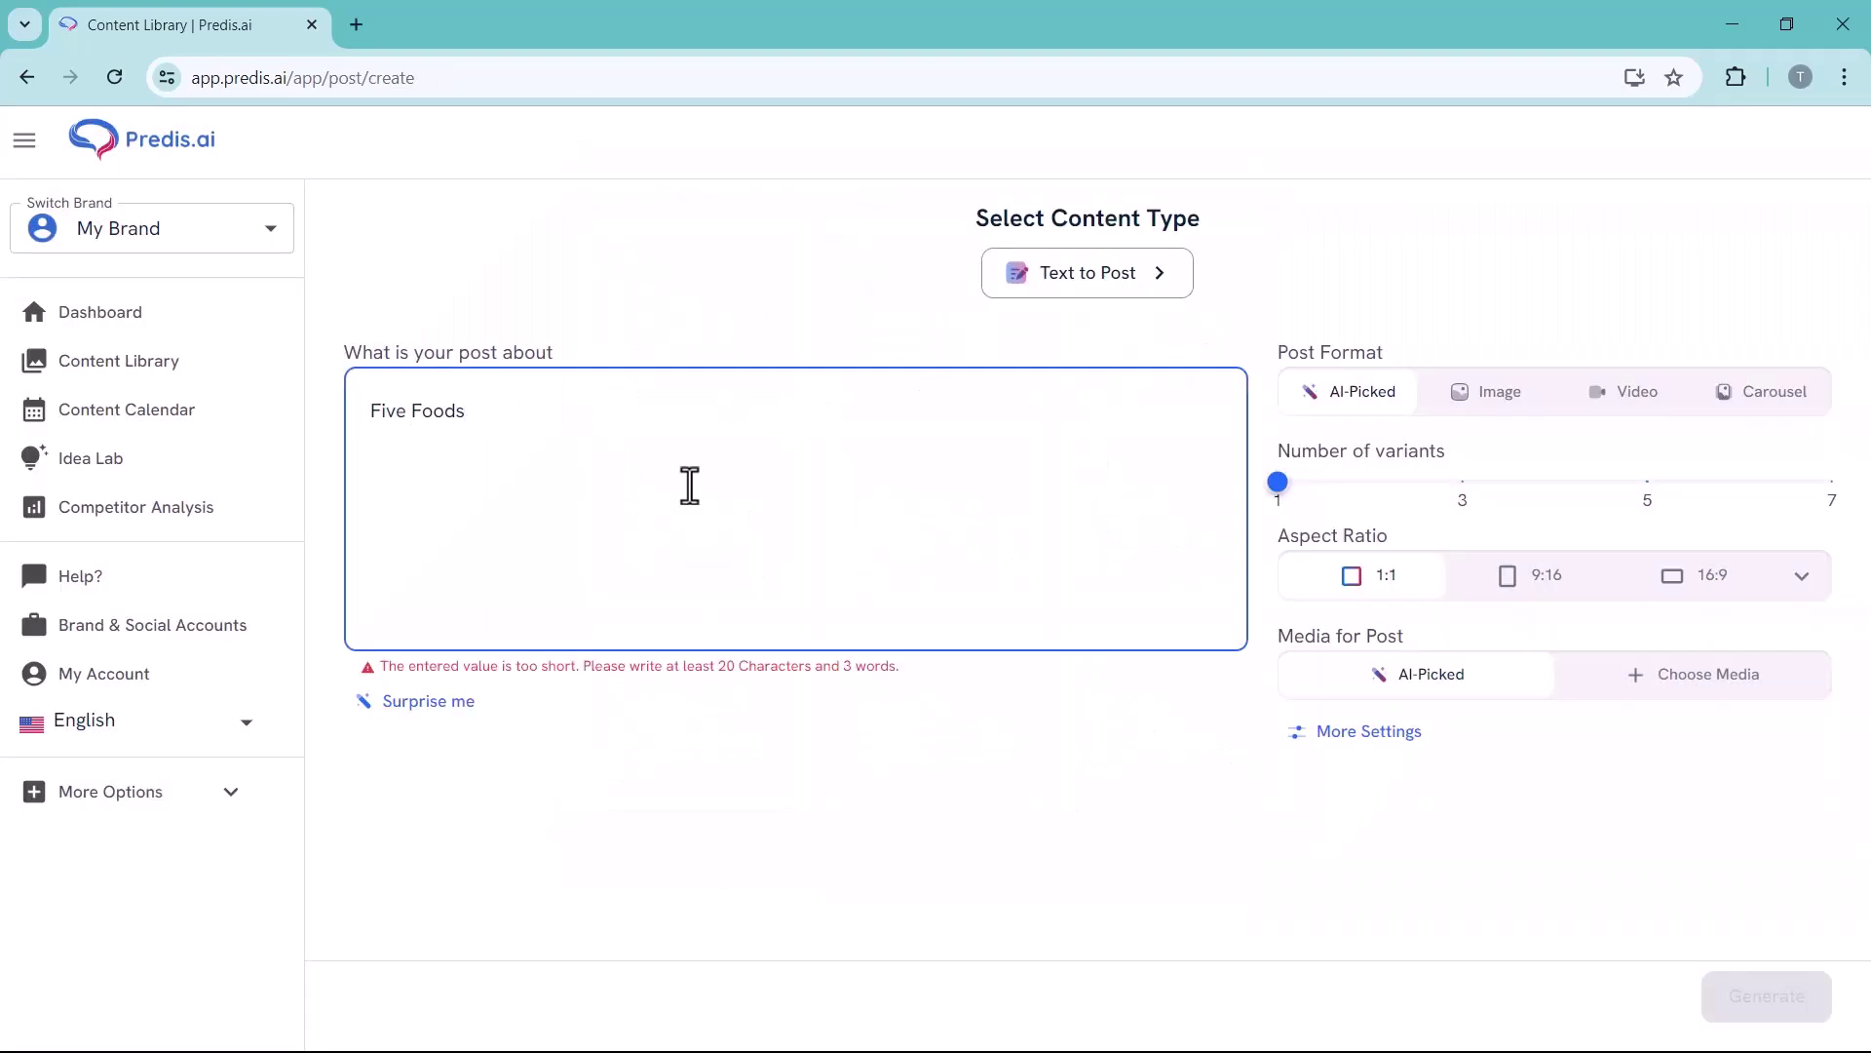
pyautogui.press('BackSpace')
pyautogui.press('BackSpace')
pyautogui.press('BackSpace')
pyautogui.write('best source of protein')
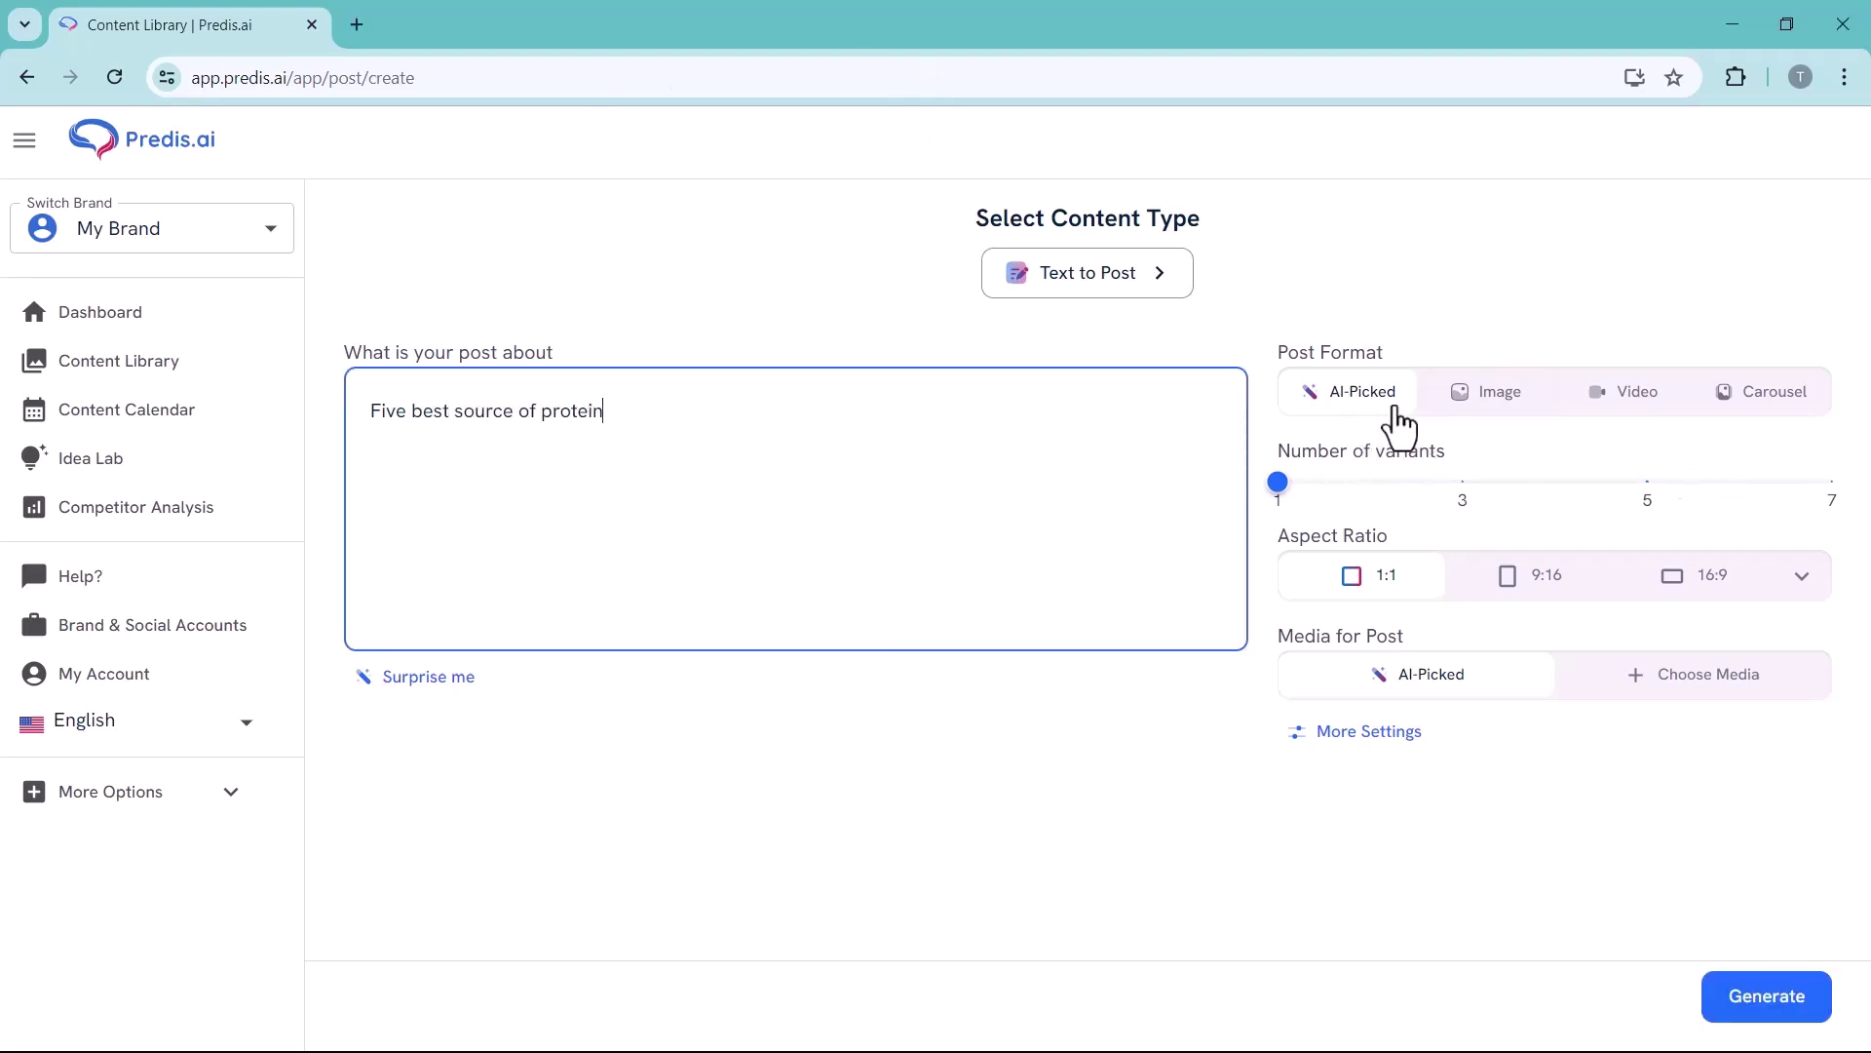
pyautogui.click(1462, 486)
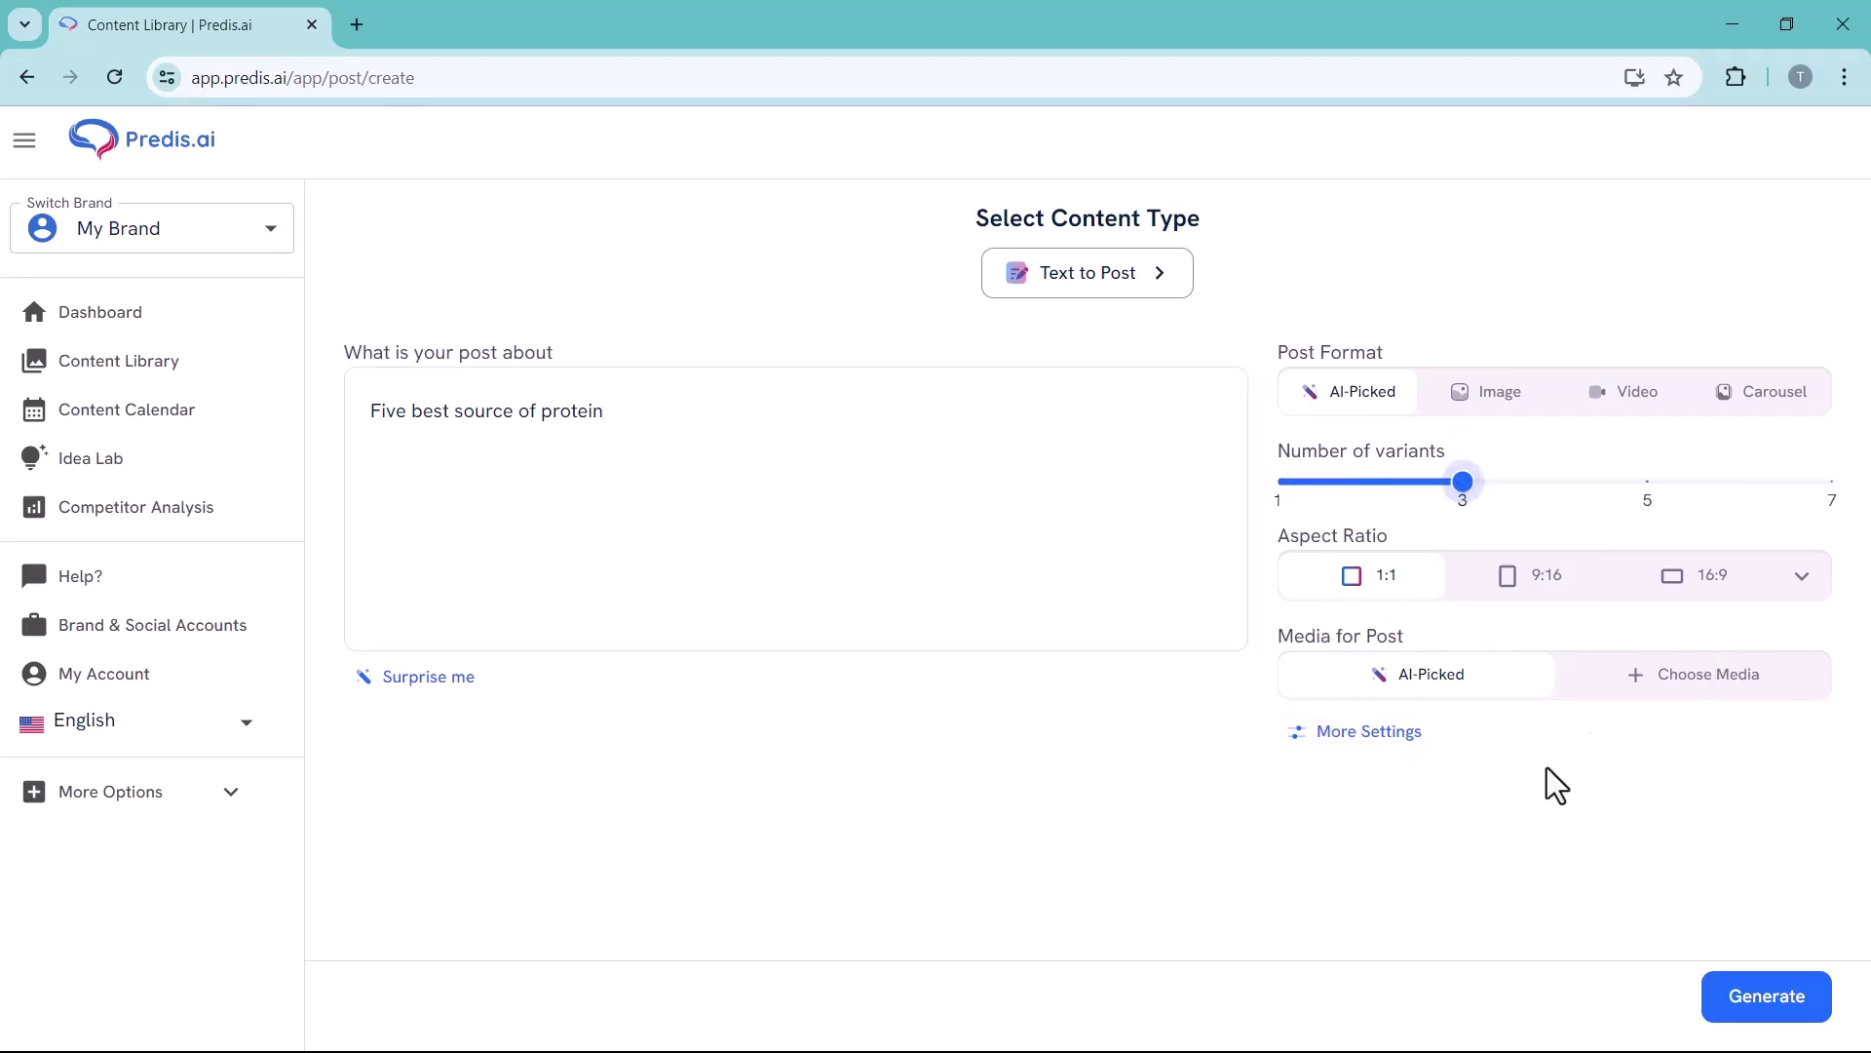
pyautogui.click(1766, 1009)
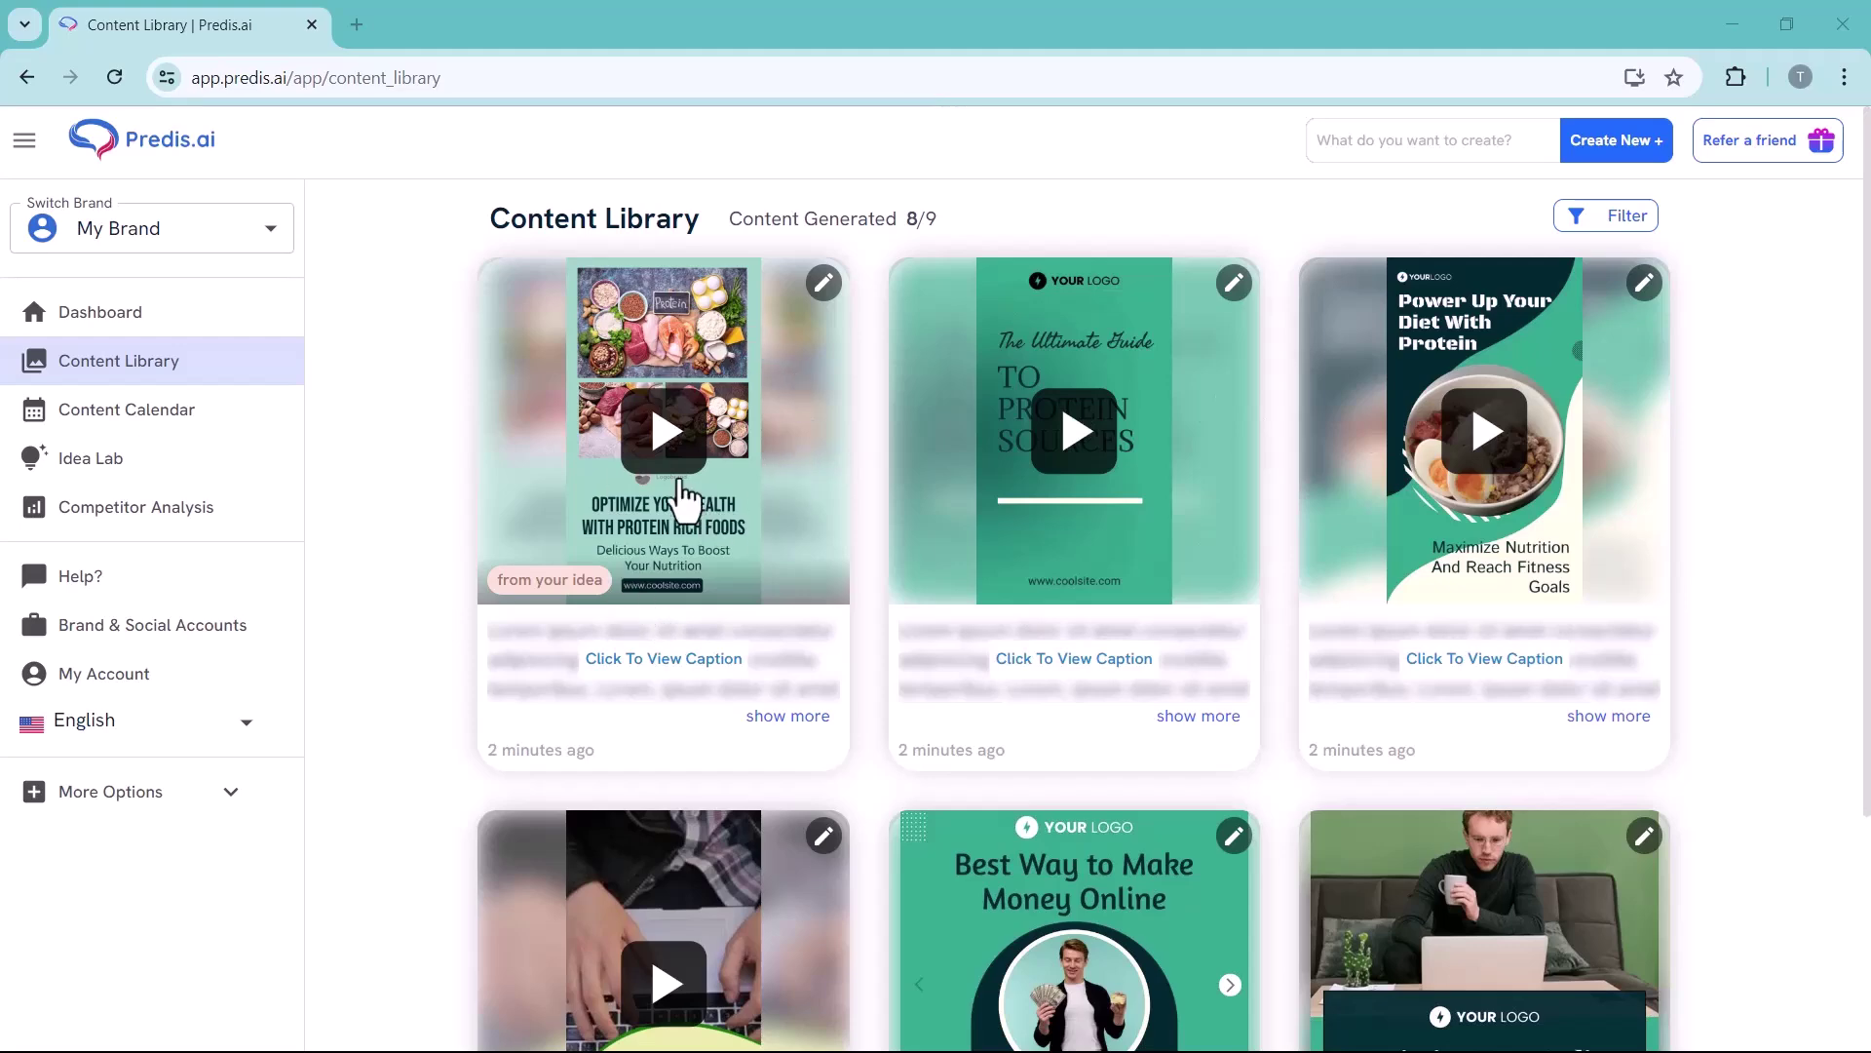
# Step: Open the newest protein post in the editor and zoom in on scene 4
pyautogui.click(682, 457)
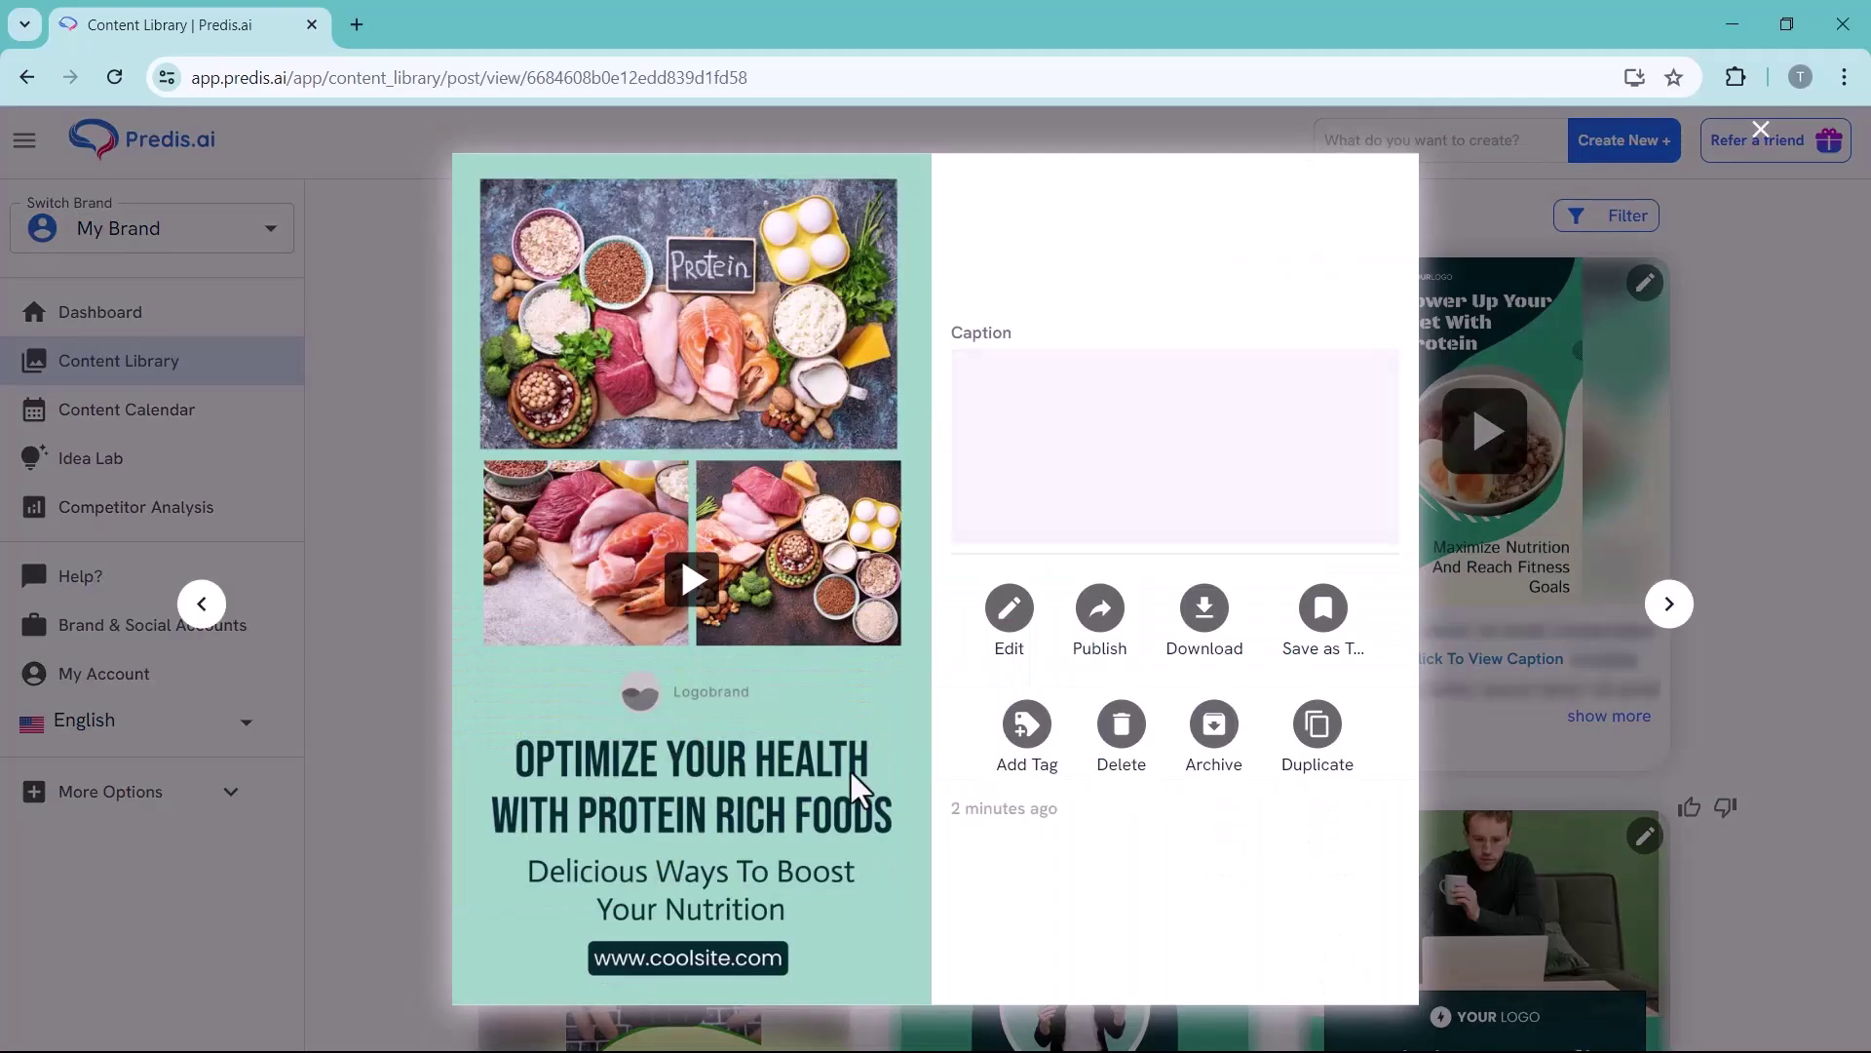
pyautogui.click(1015, 640)
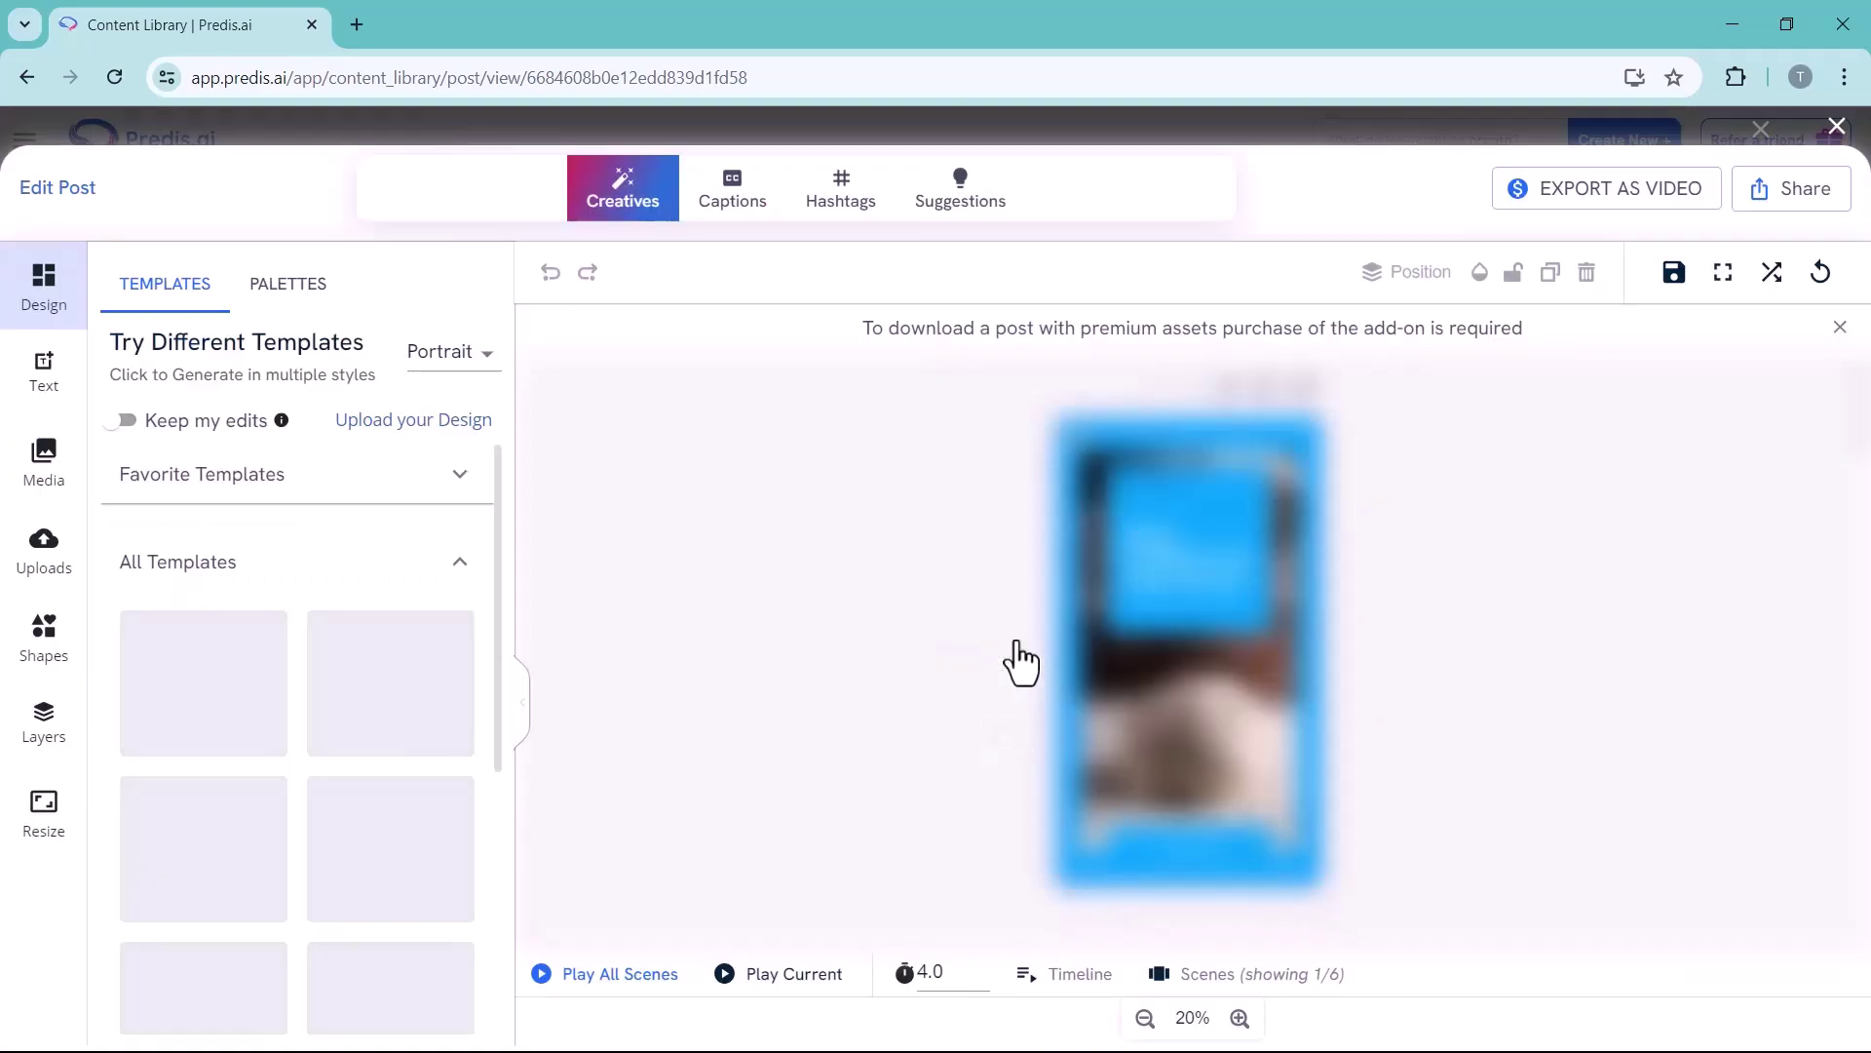
pyautogui.scroll(-3, 1215, 552)
pyautogui.scroll(-2, 1213, 550)
pyautogui.scroll(-3, 1210, 528)
pyautogui.scroll(-3, 1213, 530)
pyautogui.click(1236, 1018)
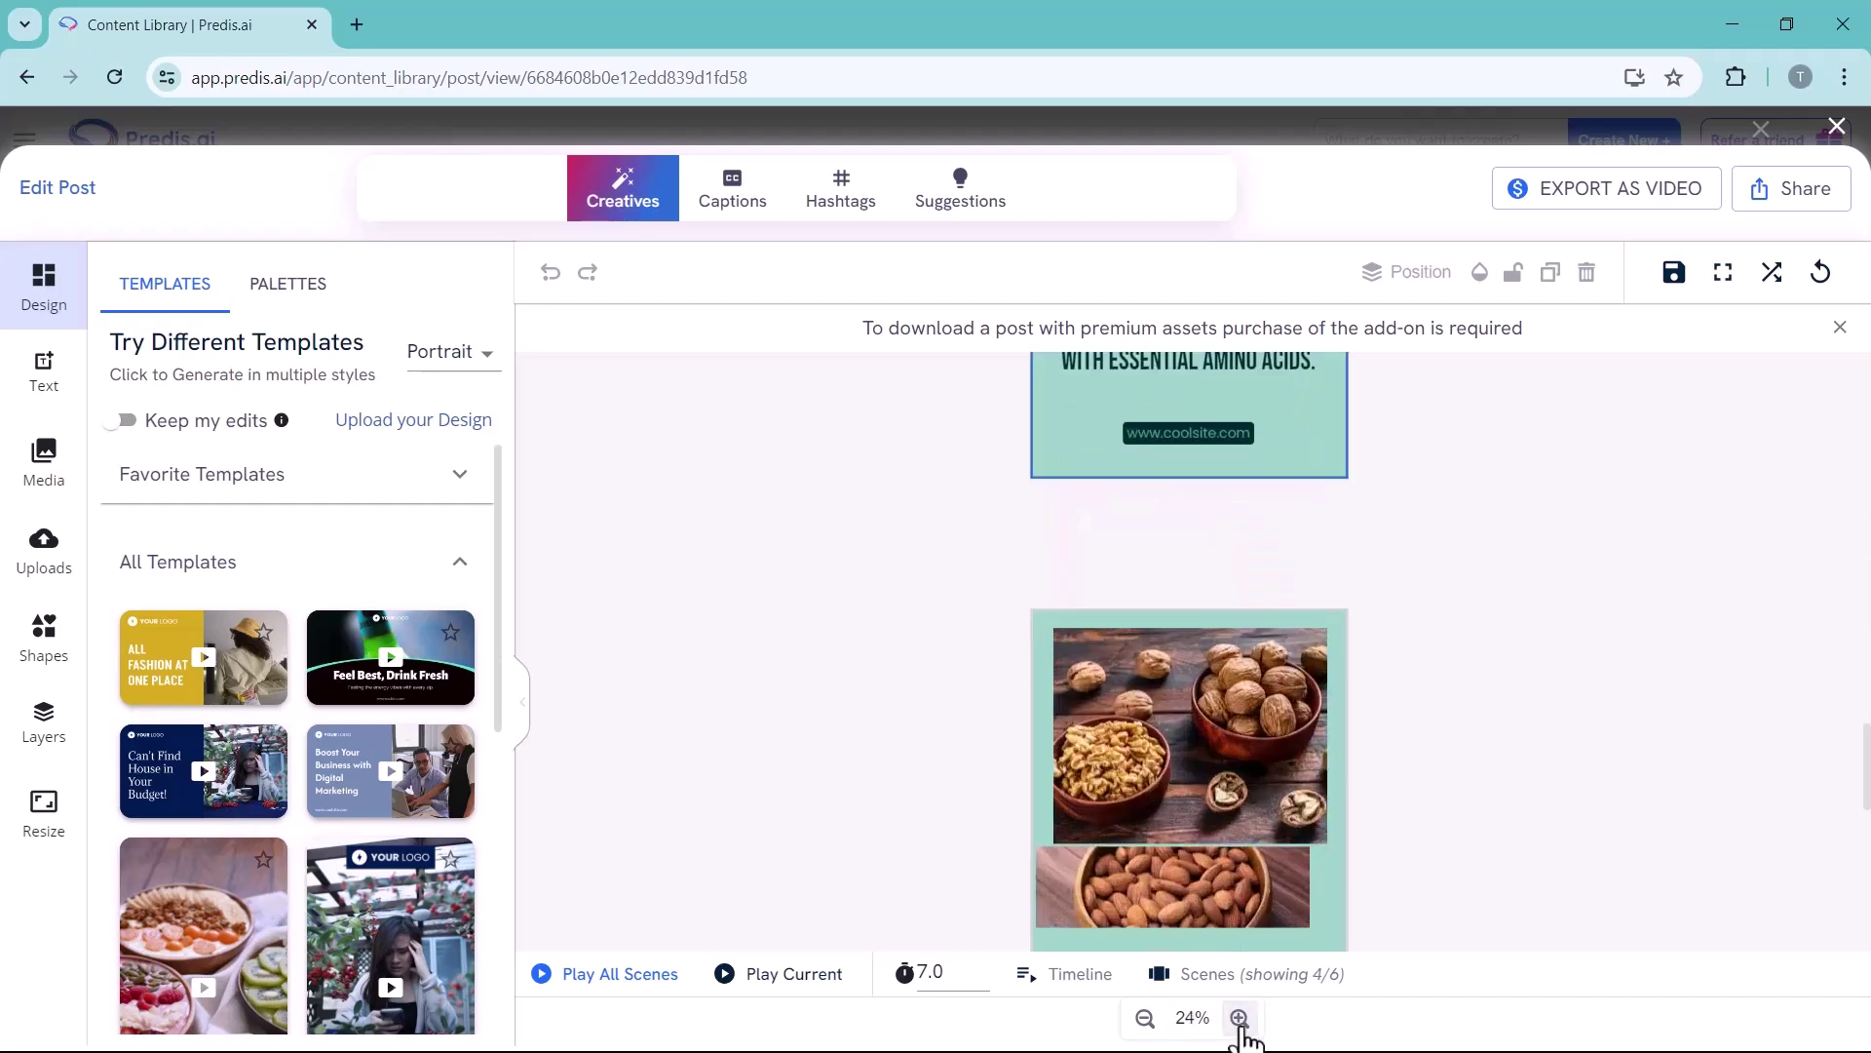
pyautogui.click(1238, 1019)
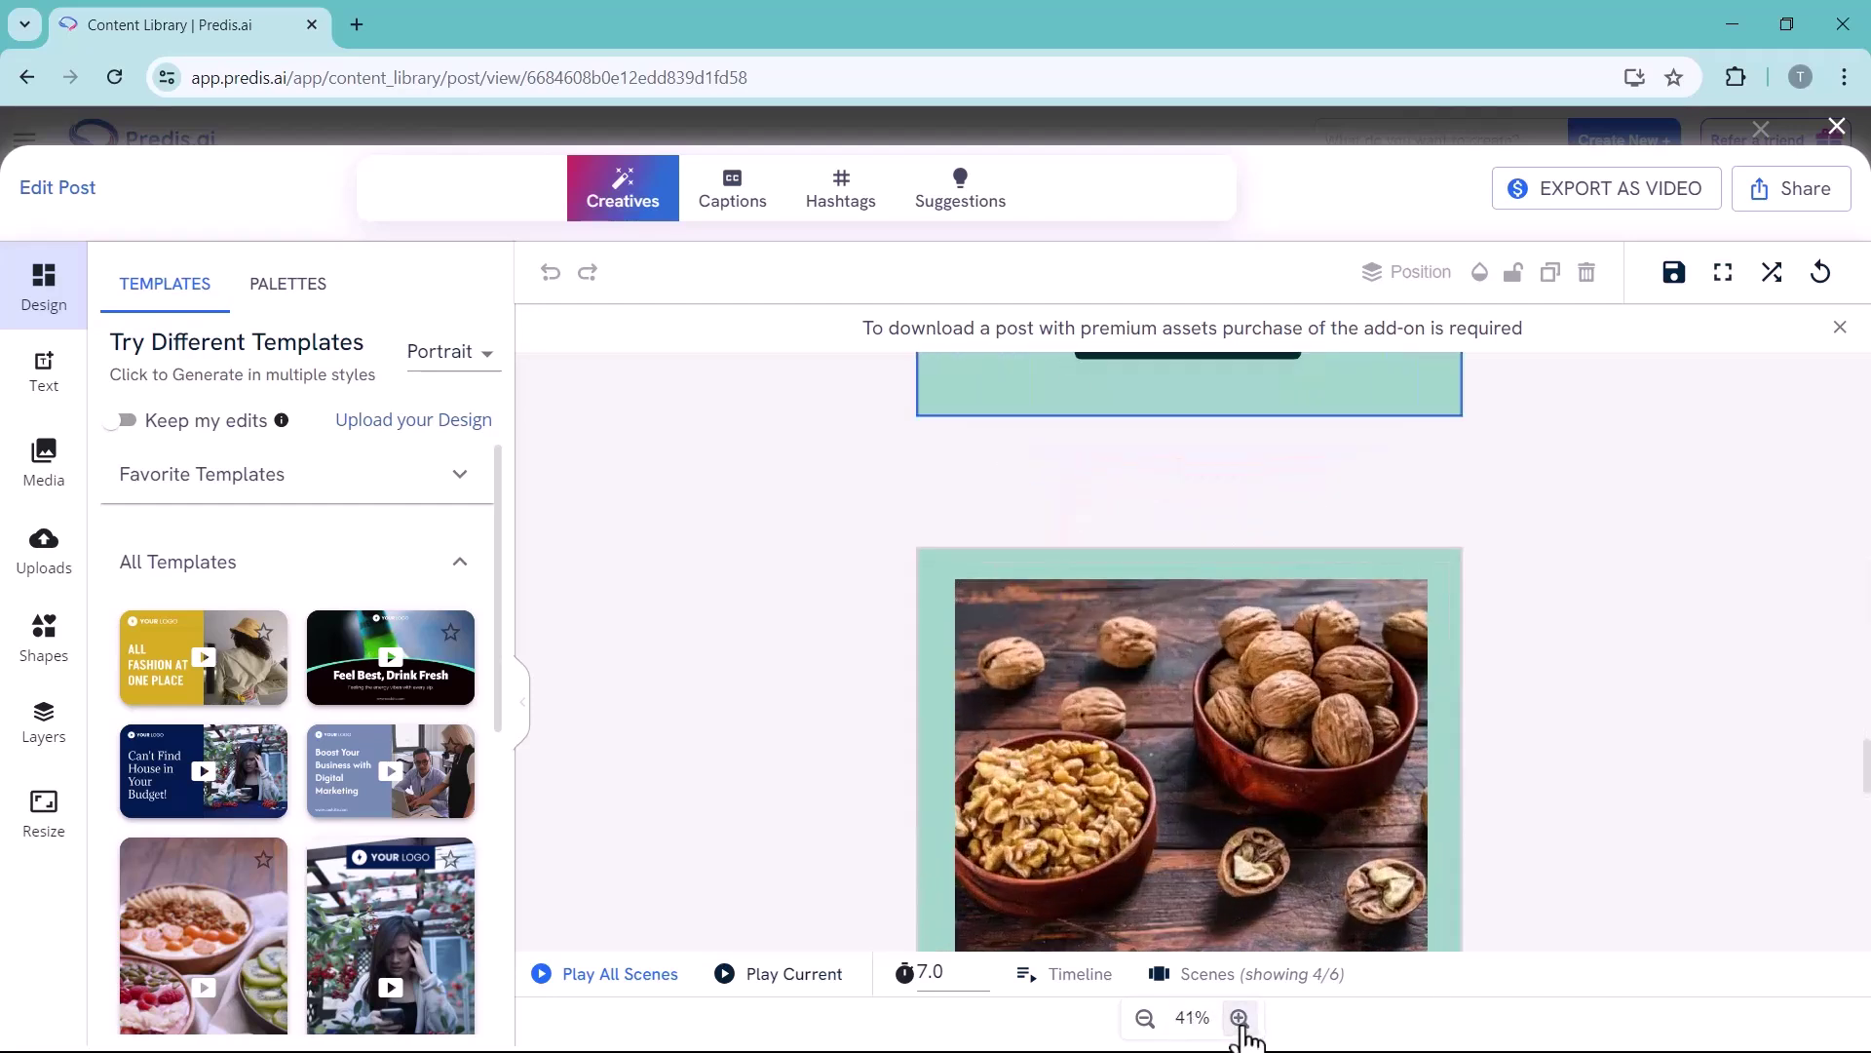
pyautogui.scroll(5, 1320, 673)
pyautogui.scroll(5, 1318, 686)
pyautogui.scroll(5, 1321, 689)
pyautogui.scroll(-3, 1321, 688)
pyautogui.scroll(1, 1251, 639)
pyautogui.click(1256, 632)
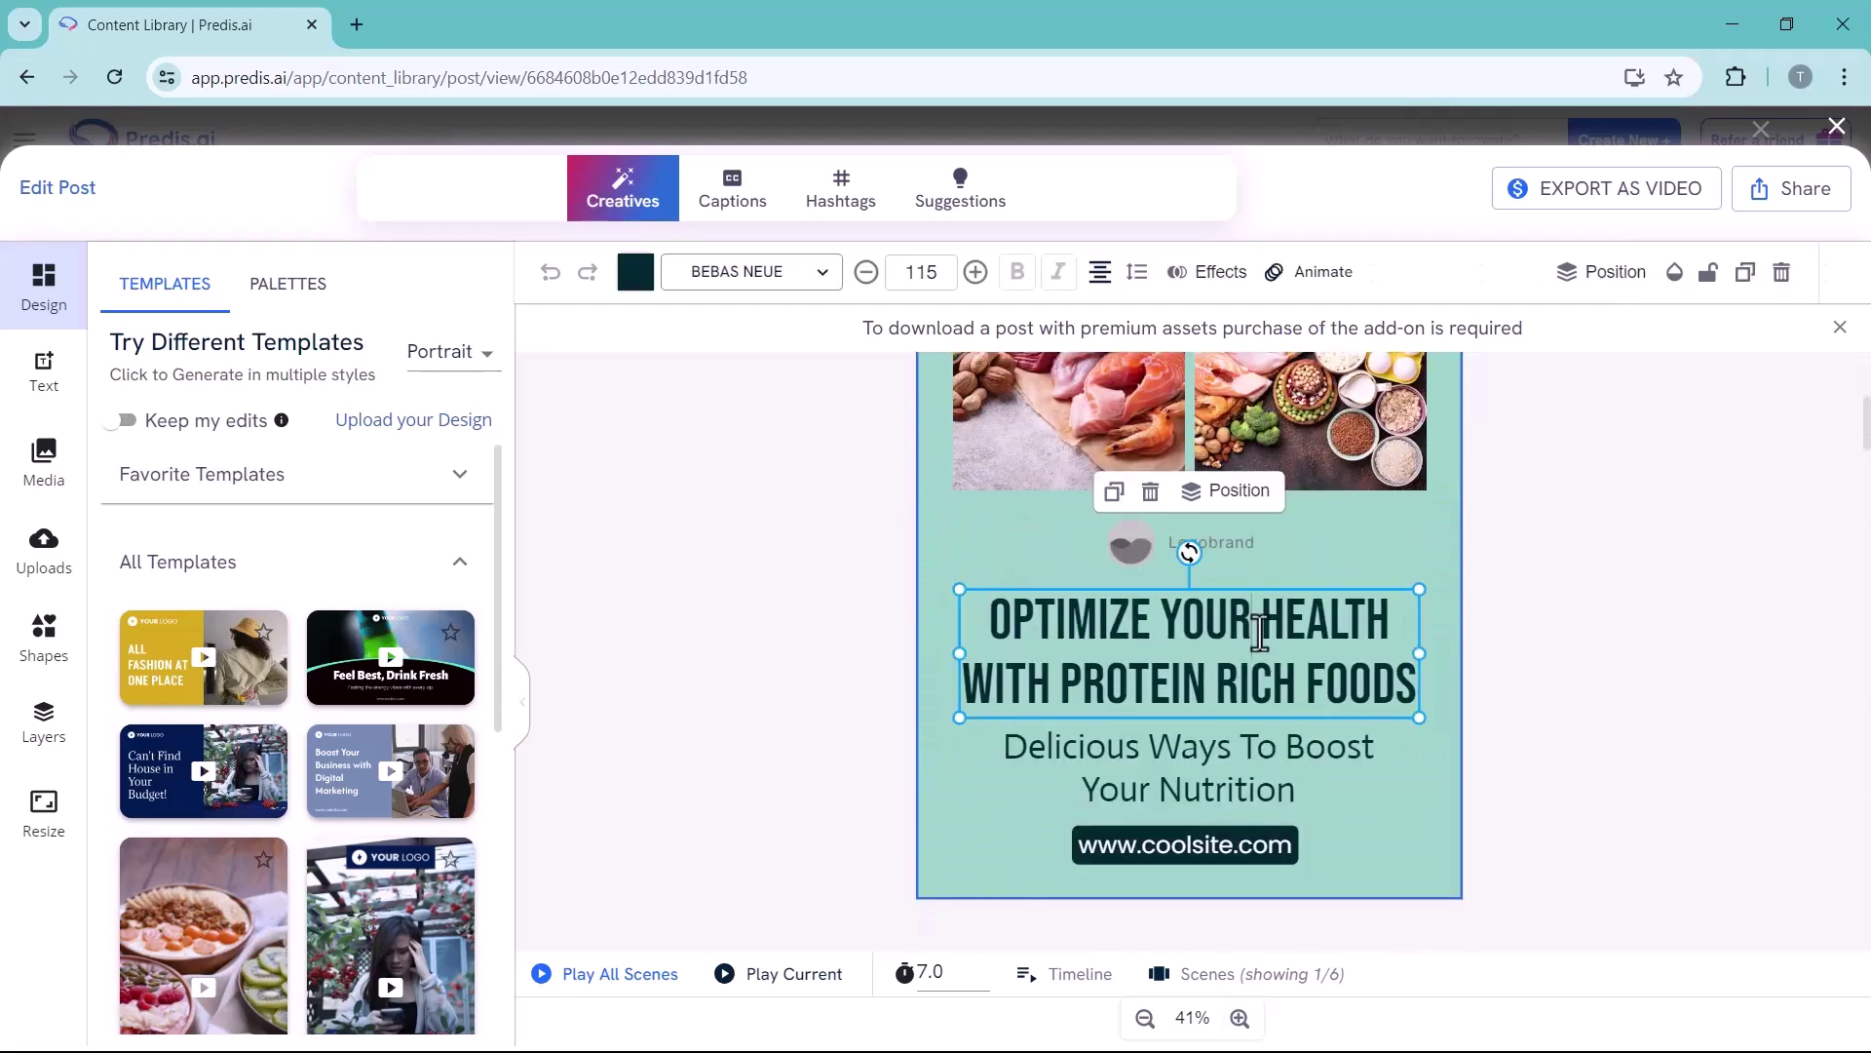
pyautogui.click(1206, 848)
pyautogui.click(1575, 829)
pyautogui.scroll(-3, 1399, 798)
pyautogui.scroll(-4, 1399, 797)
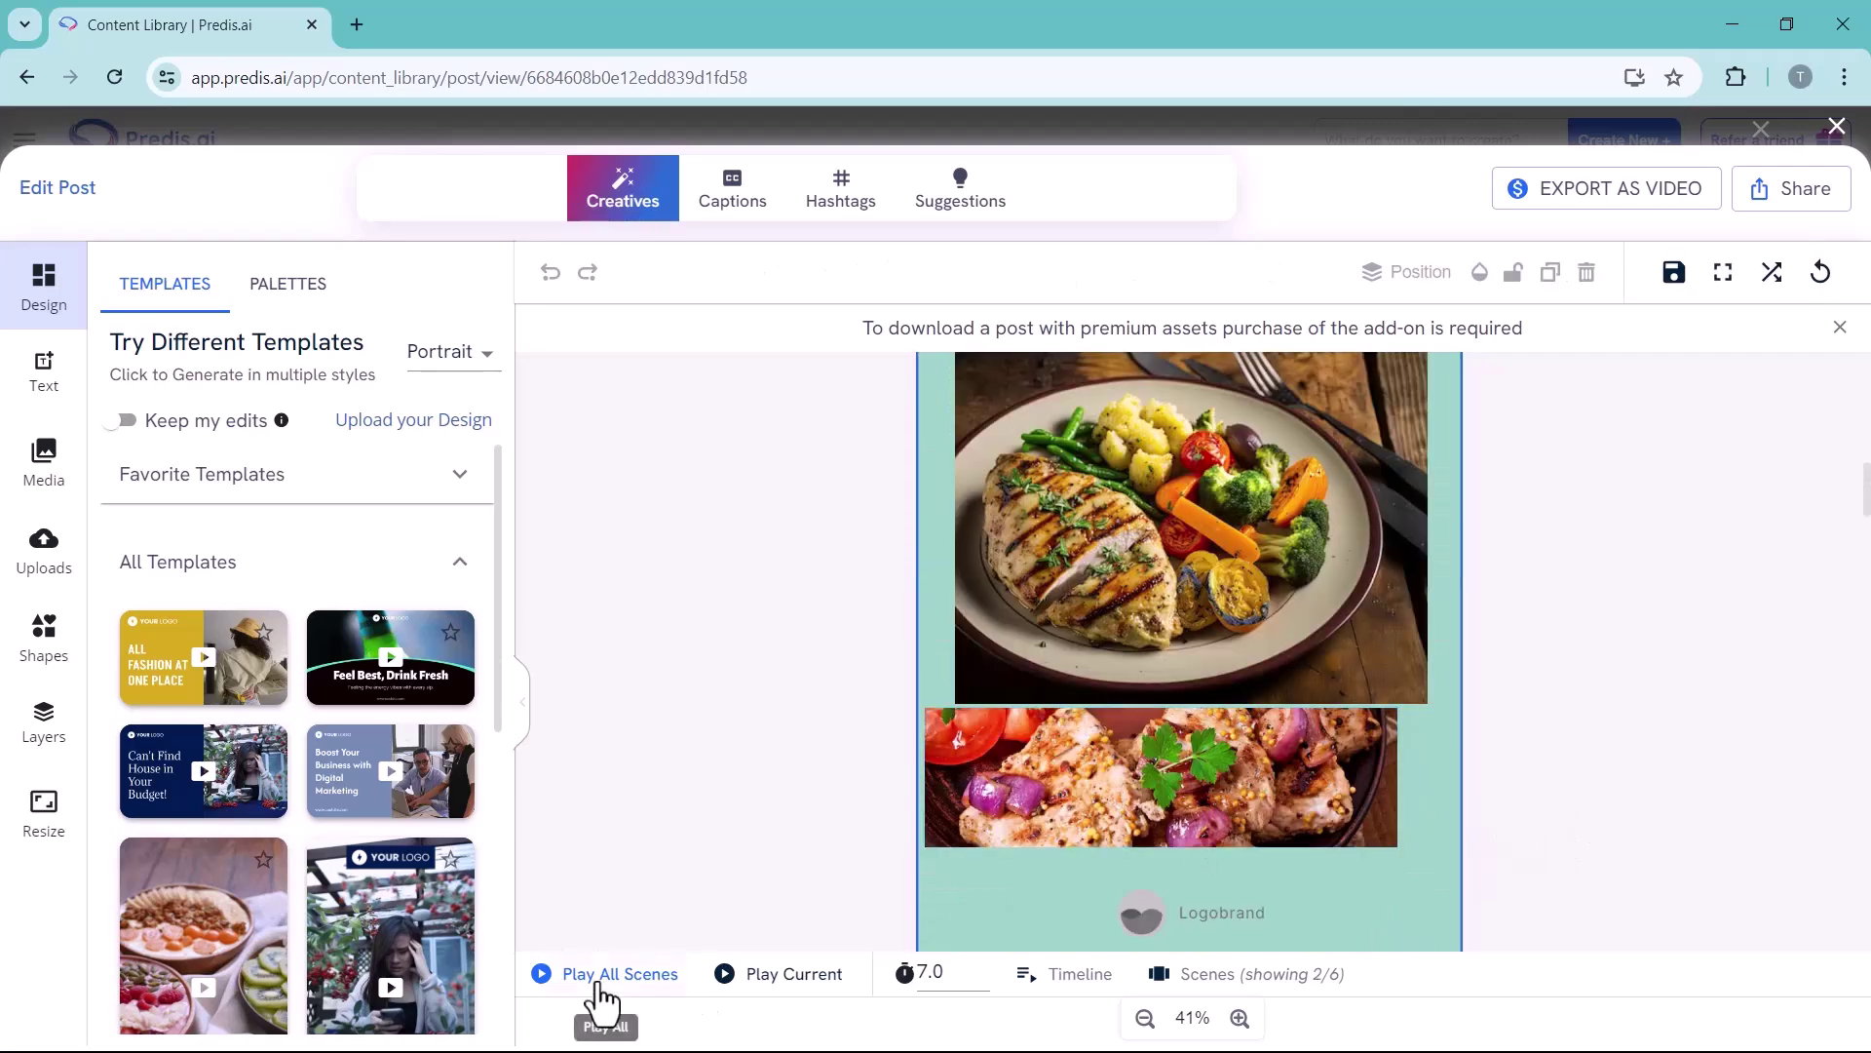
pyautogui.click(540, 976)
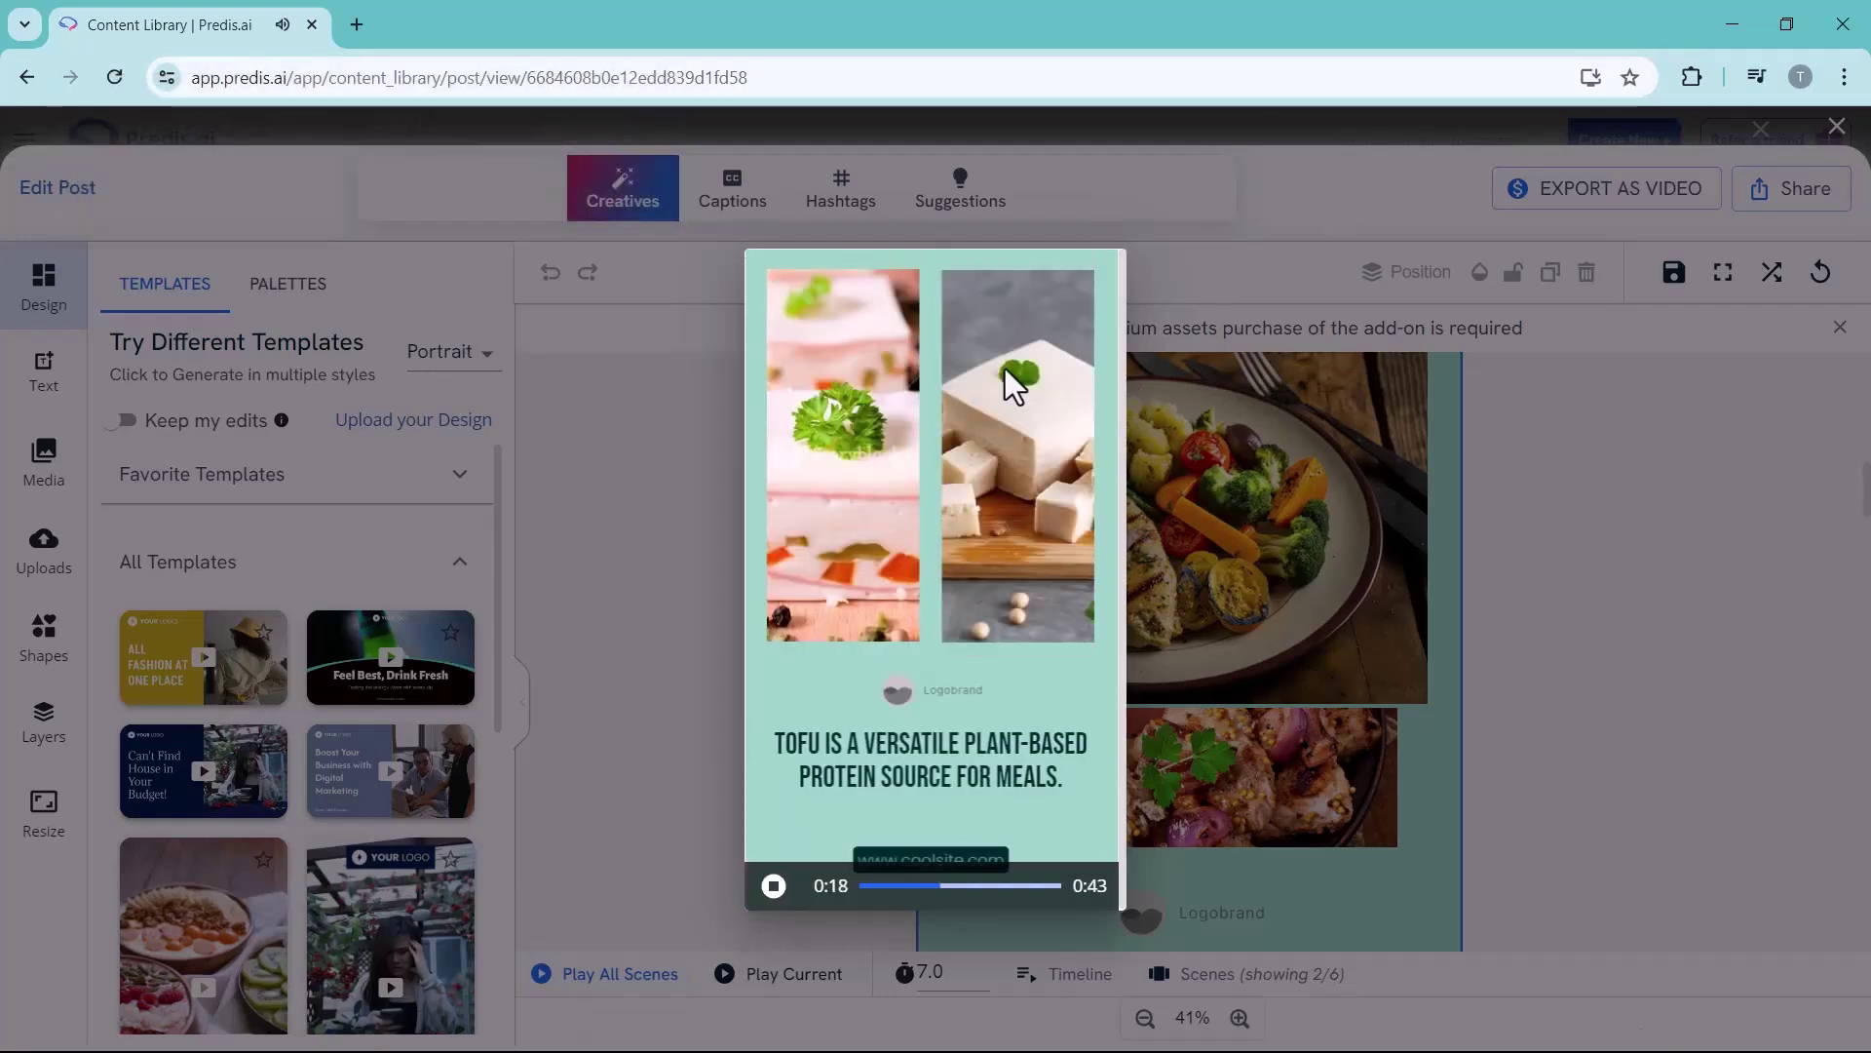
# Step: Replace scene 2's grilled chicken photo with a protein foods image from Media
pyautogui.click(1151, 539)
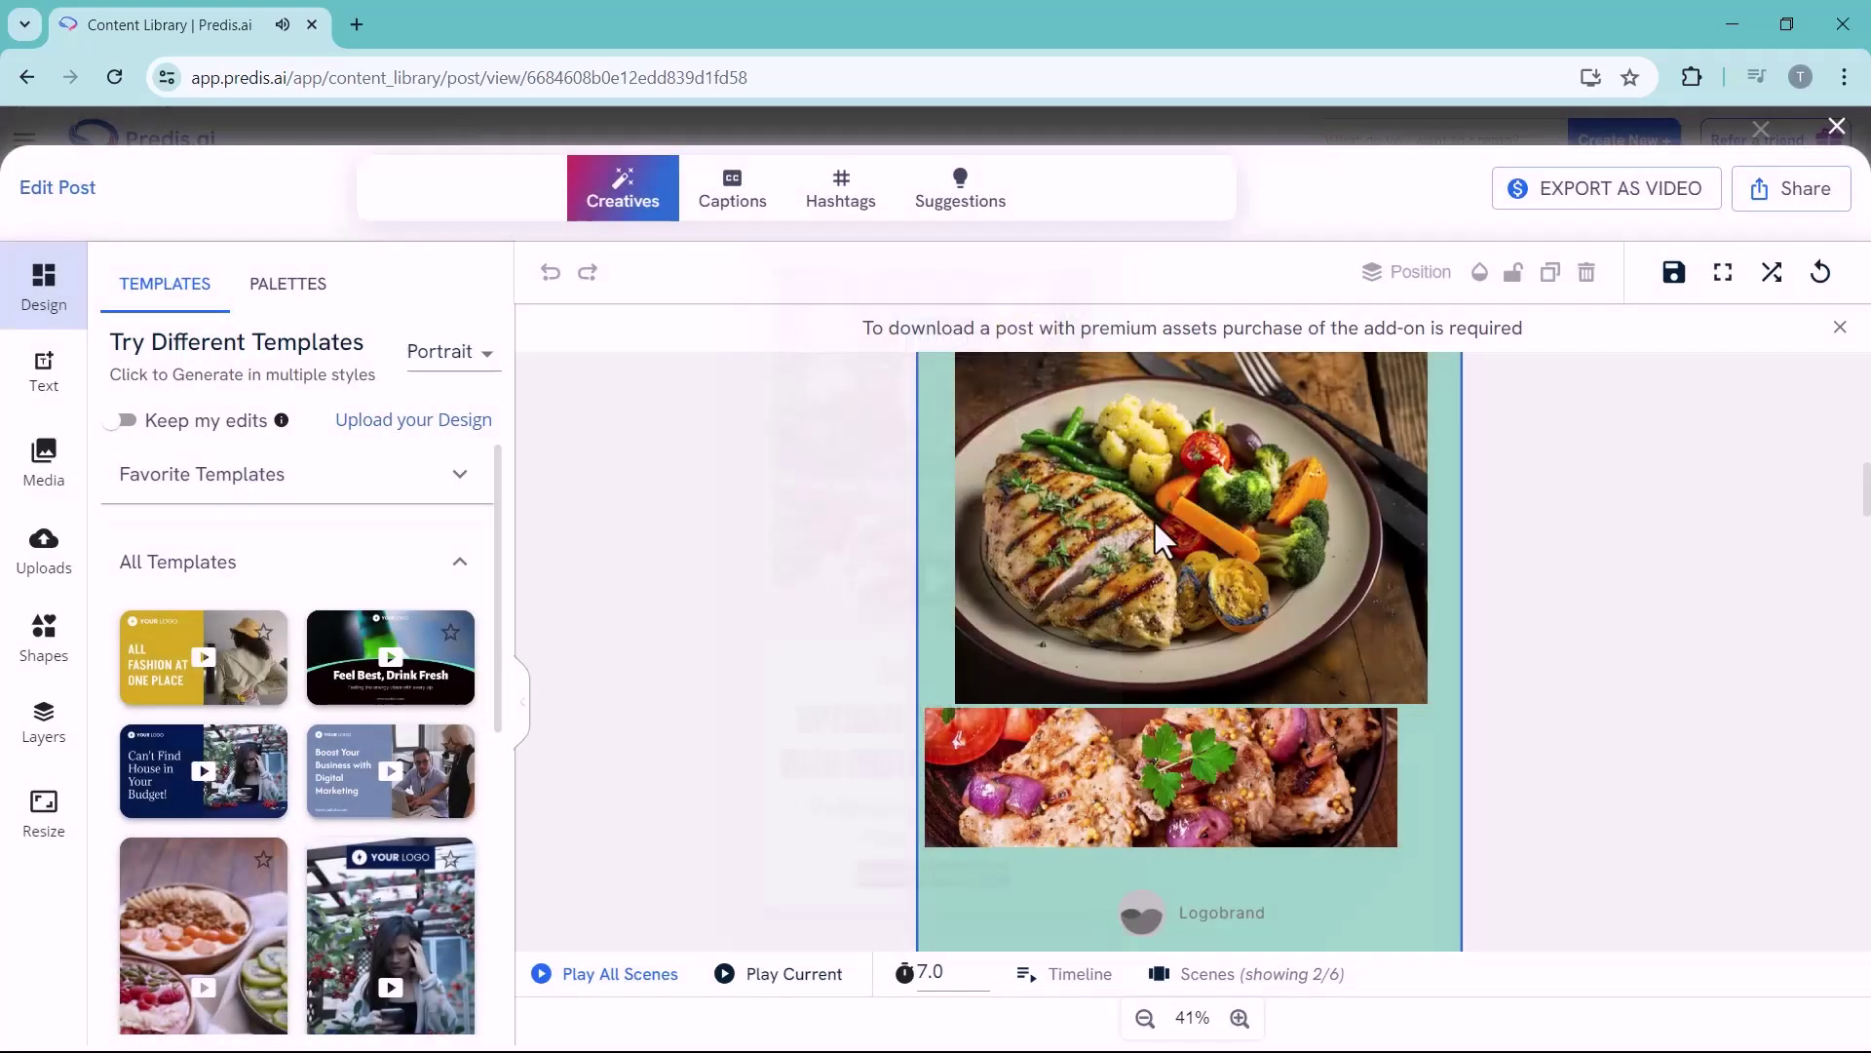
pyautogui.doubleClick(1132, 574)
pyautogui.scroll(3, 1091, 639)
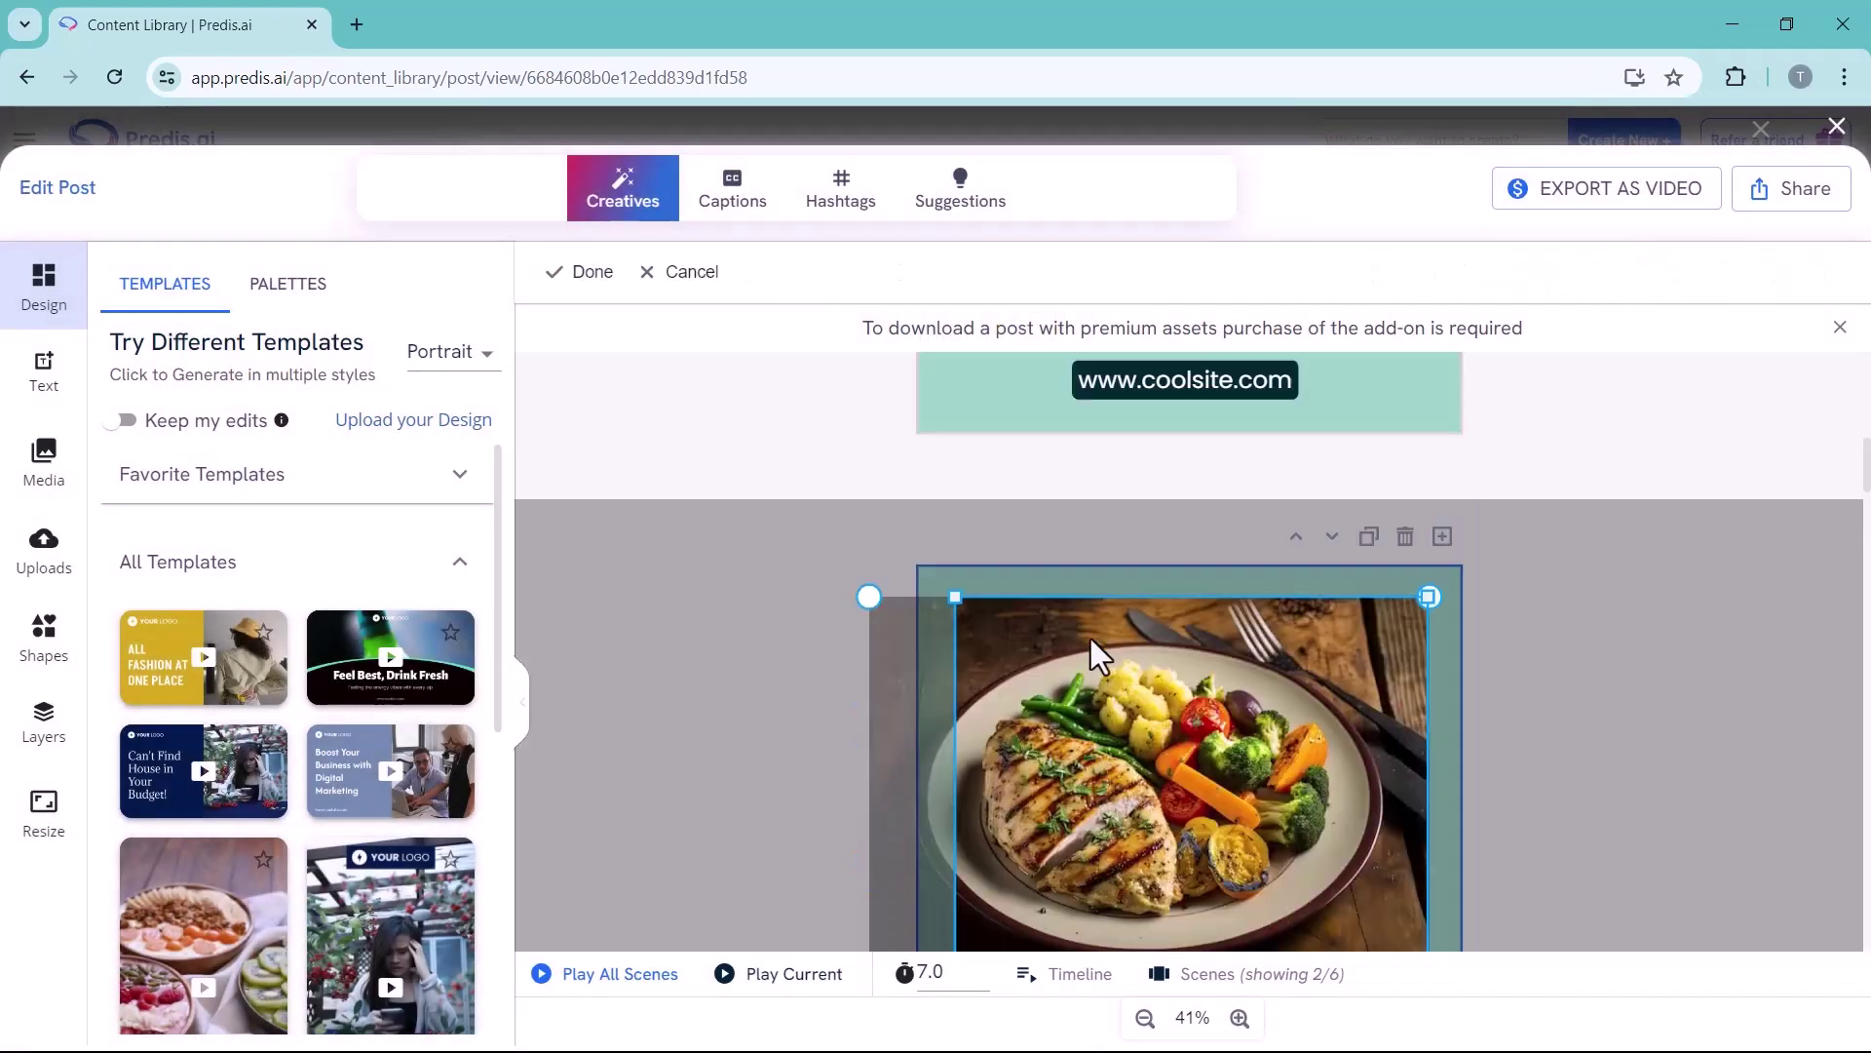
pyautogui.scroll(-3, 1089, 634)
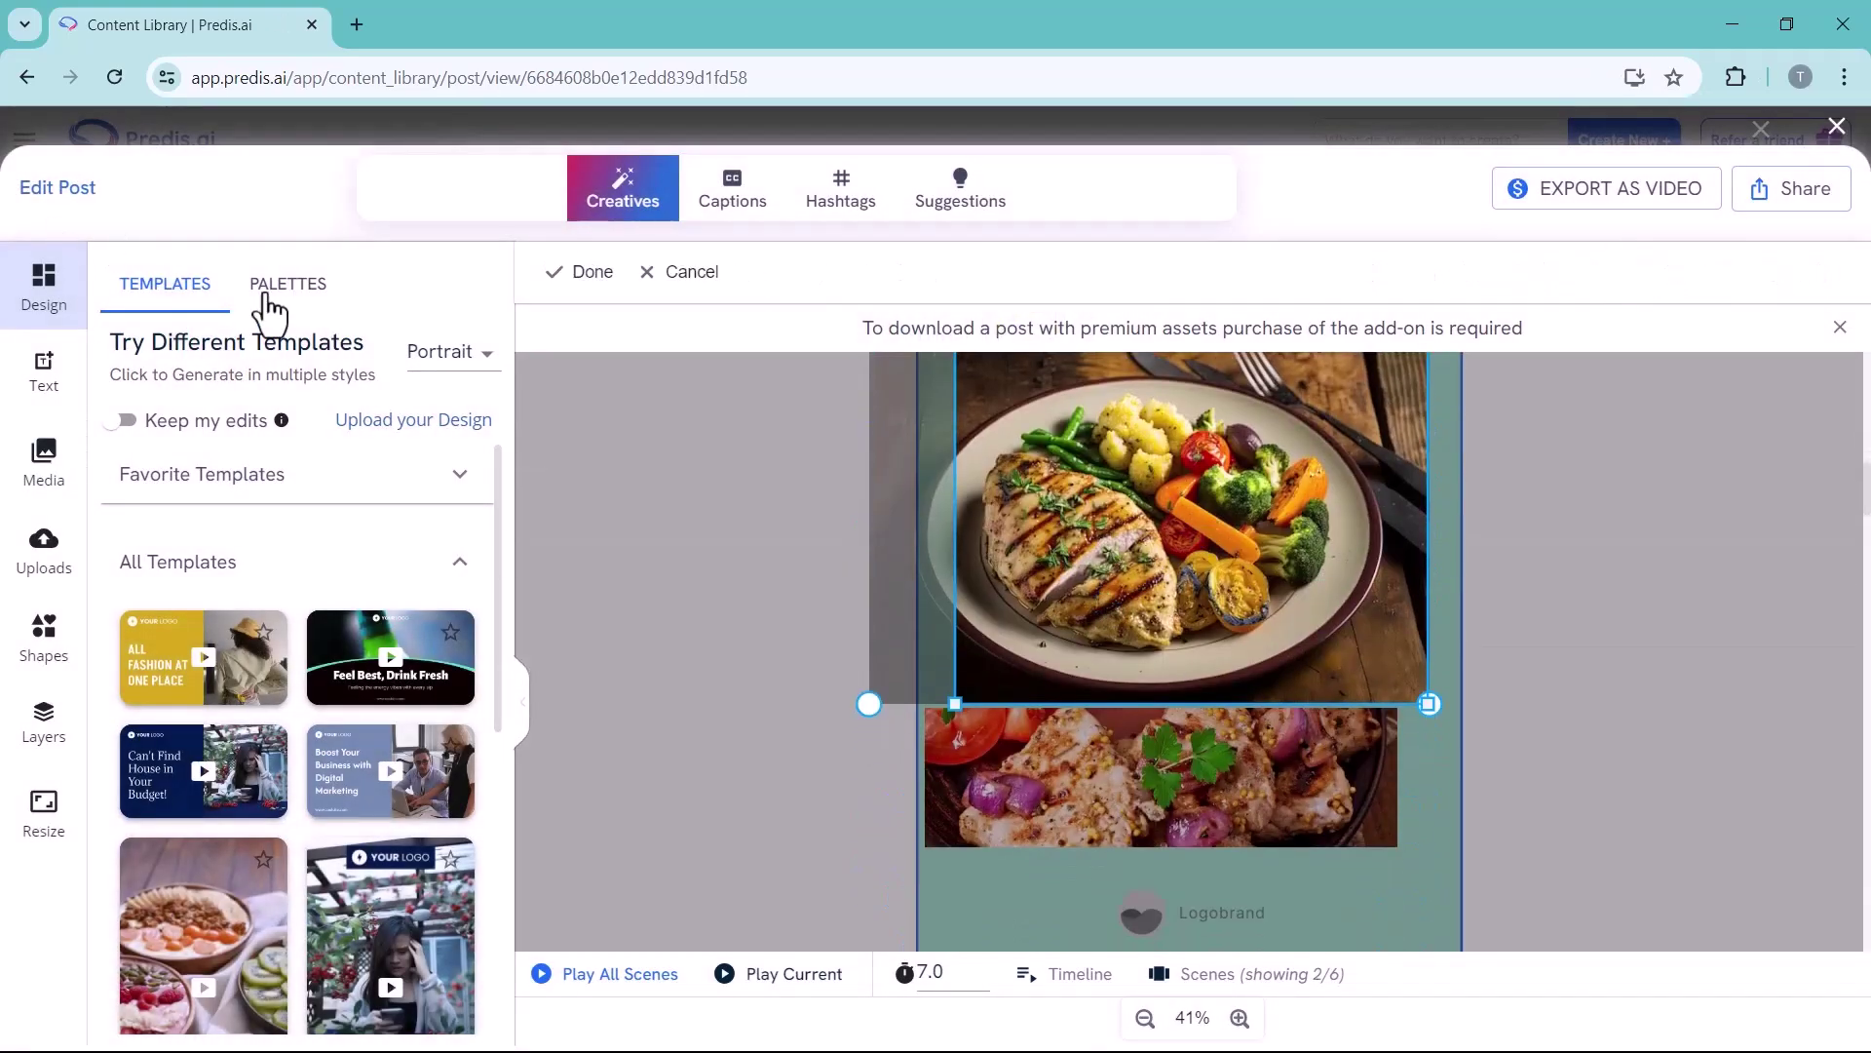
pyautogui.click(44, 456)
pyautogui.scroll(-3, 260, 754)
pyautogui.scroll(-1, 233, 767)
pyautogui.scroll(-3, 196, 795)
pyautogui.scroll(-3, 184, 802)
pyautogui.scroll(-2, 181, 804)
pyautogui.scroll(10, 173, 703)
pyautogui.click(179, 592)
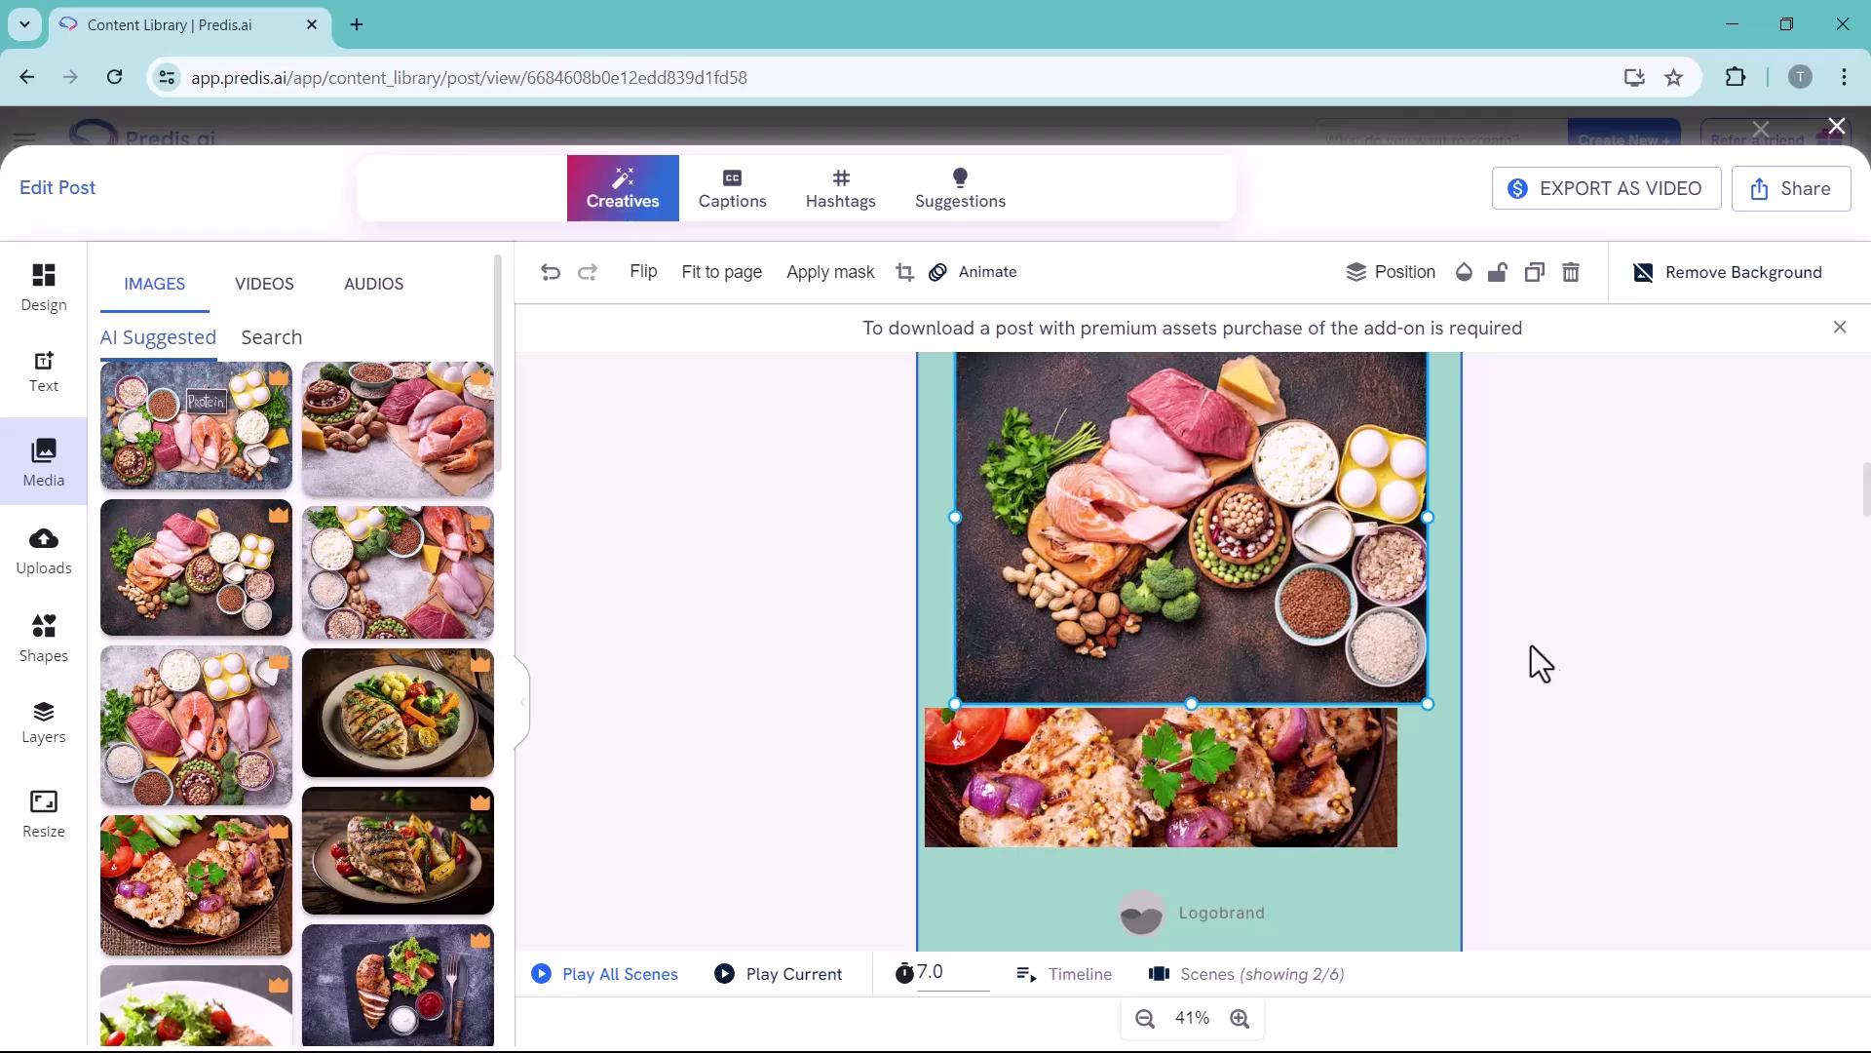
pyautogui.click(1608, 560)
pyautogui.scroll(-5, 1573, 608)
pyautogui.scroll(-5, 1573, 609)
# Step: Add a pink heart shape to scene 4 and place it at the top centre
pyautogui.click(44, 552)
pyautogui.click(44, 639)
pyautogui.click(446, 972)
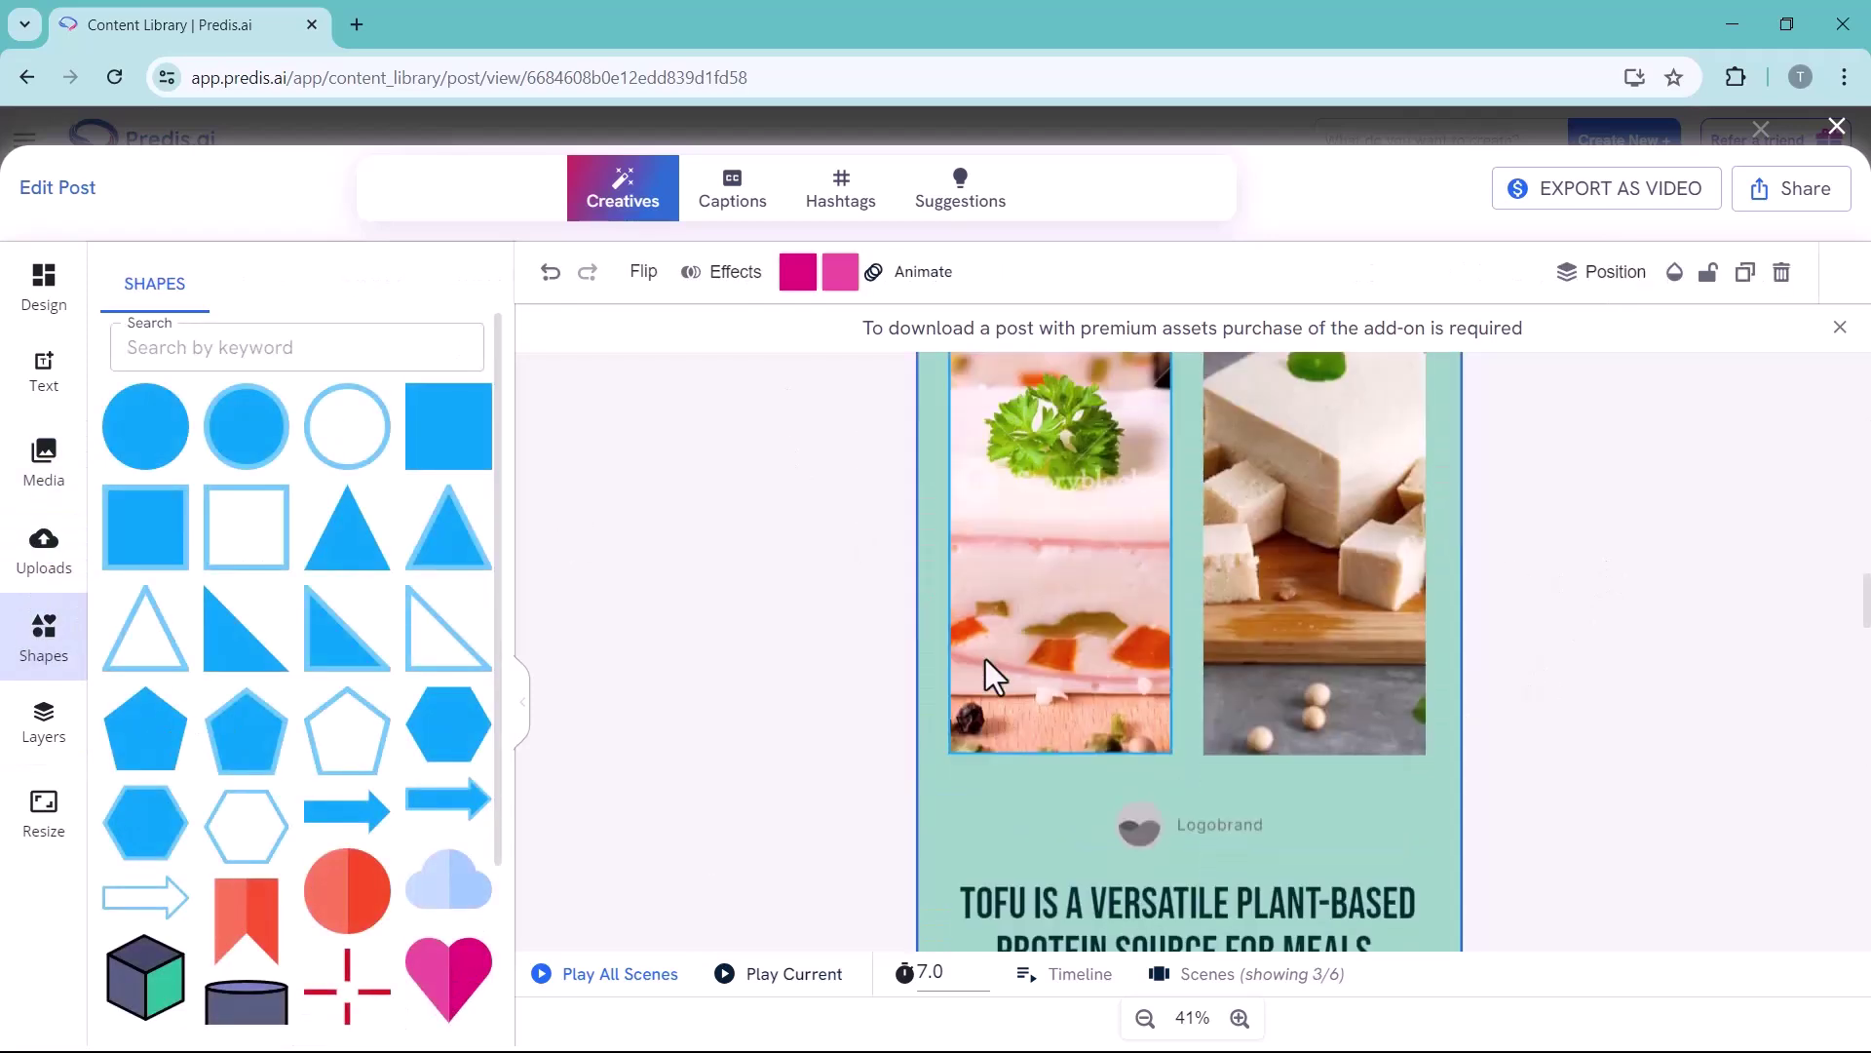
pyautogui.moveTo(954, 579); pyautogui.dragTo(1186, 598)
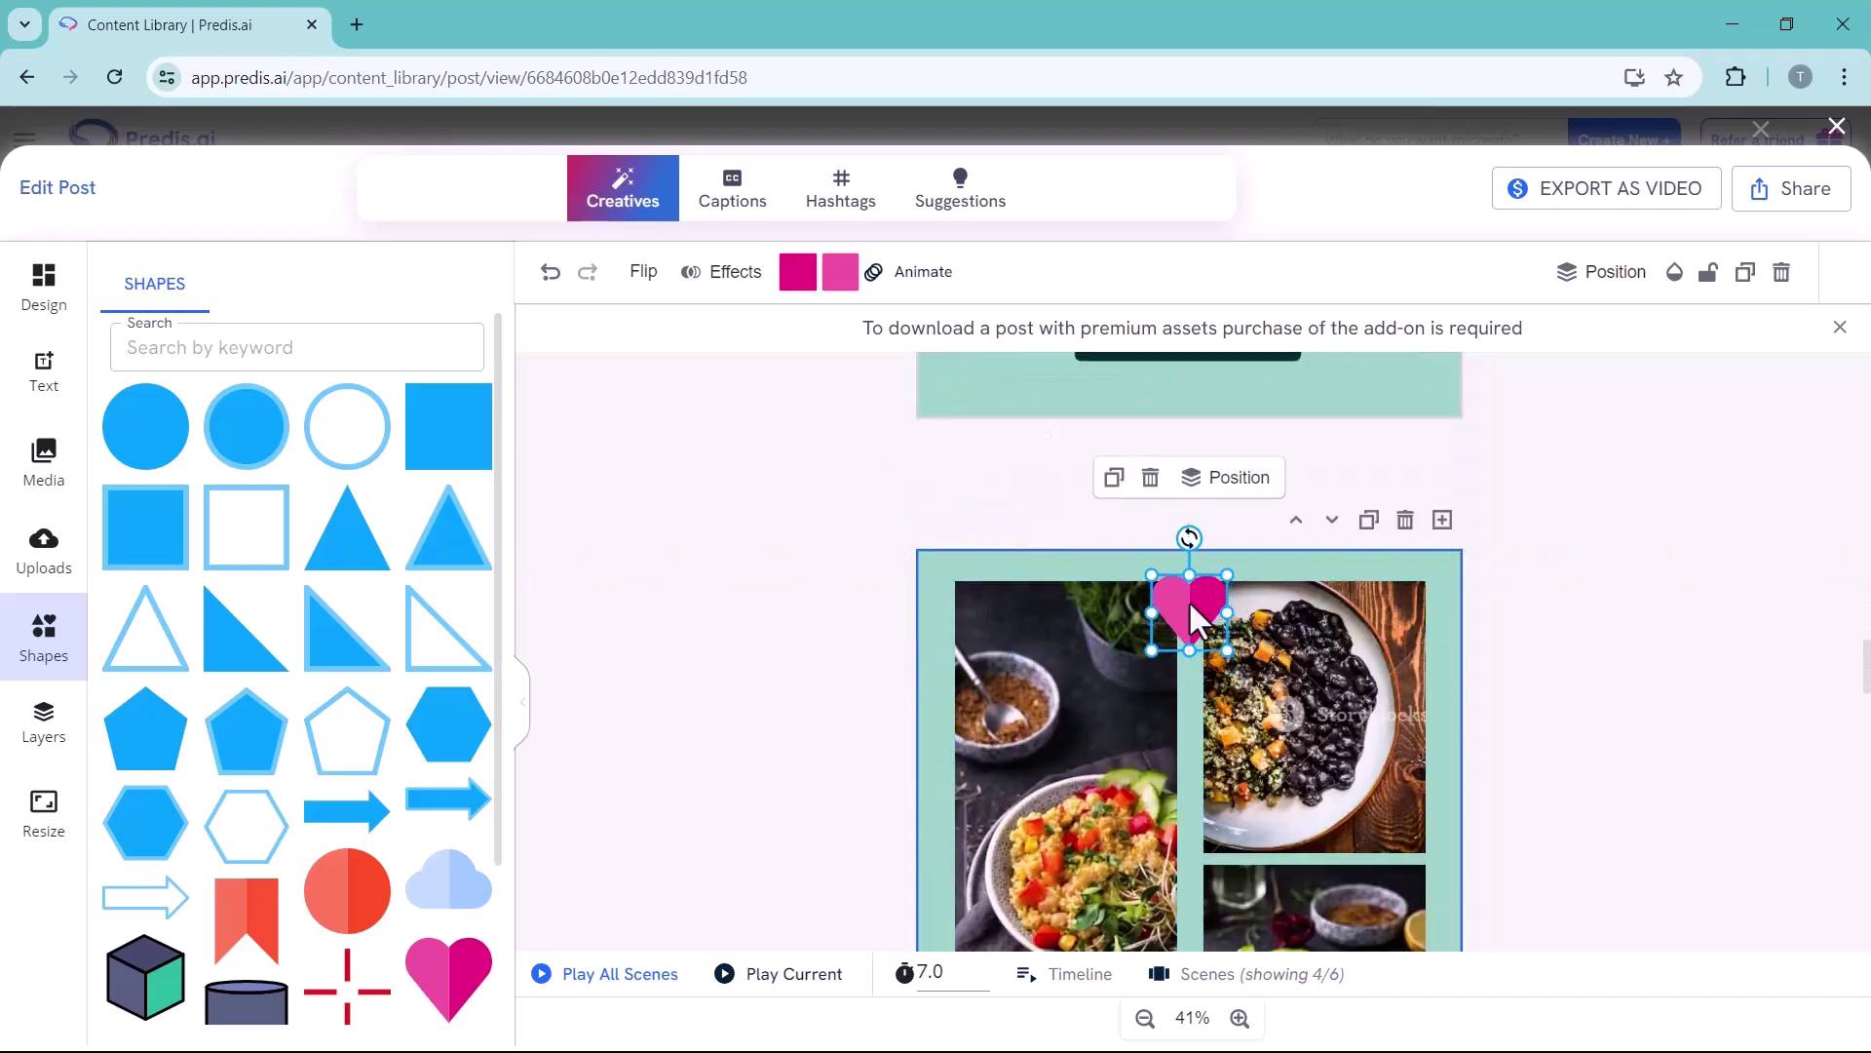
pyautogui.click(1528, 630)
pyautogui.scroll(5, 1311, 651)
pyautogui.scroll(5, 1311, 651)
pyautogui.scroll(5, 1310, 653)
pyautogui.keyDown('ctrl'); pyautogui.scroll(-3, 1312, 653); pyautogui.keyUp('ctrl')
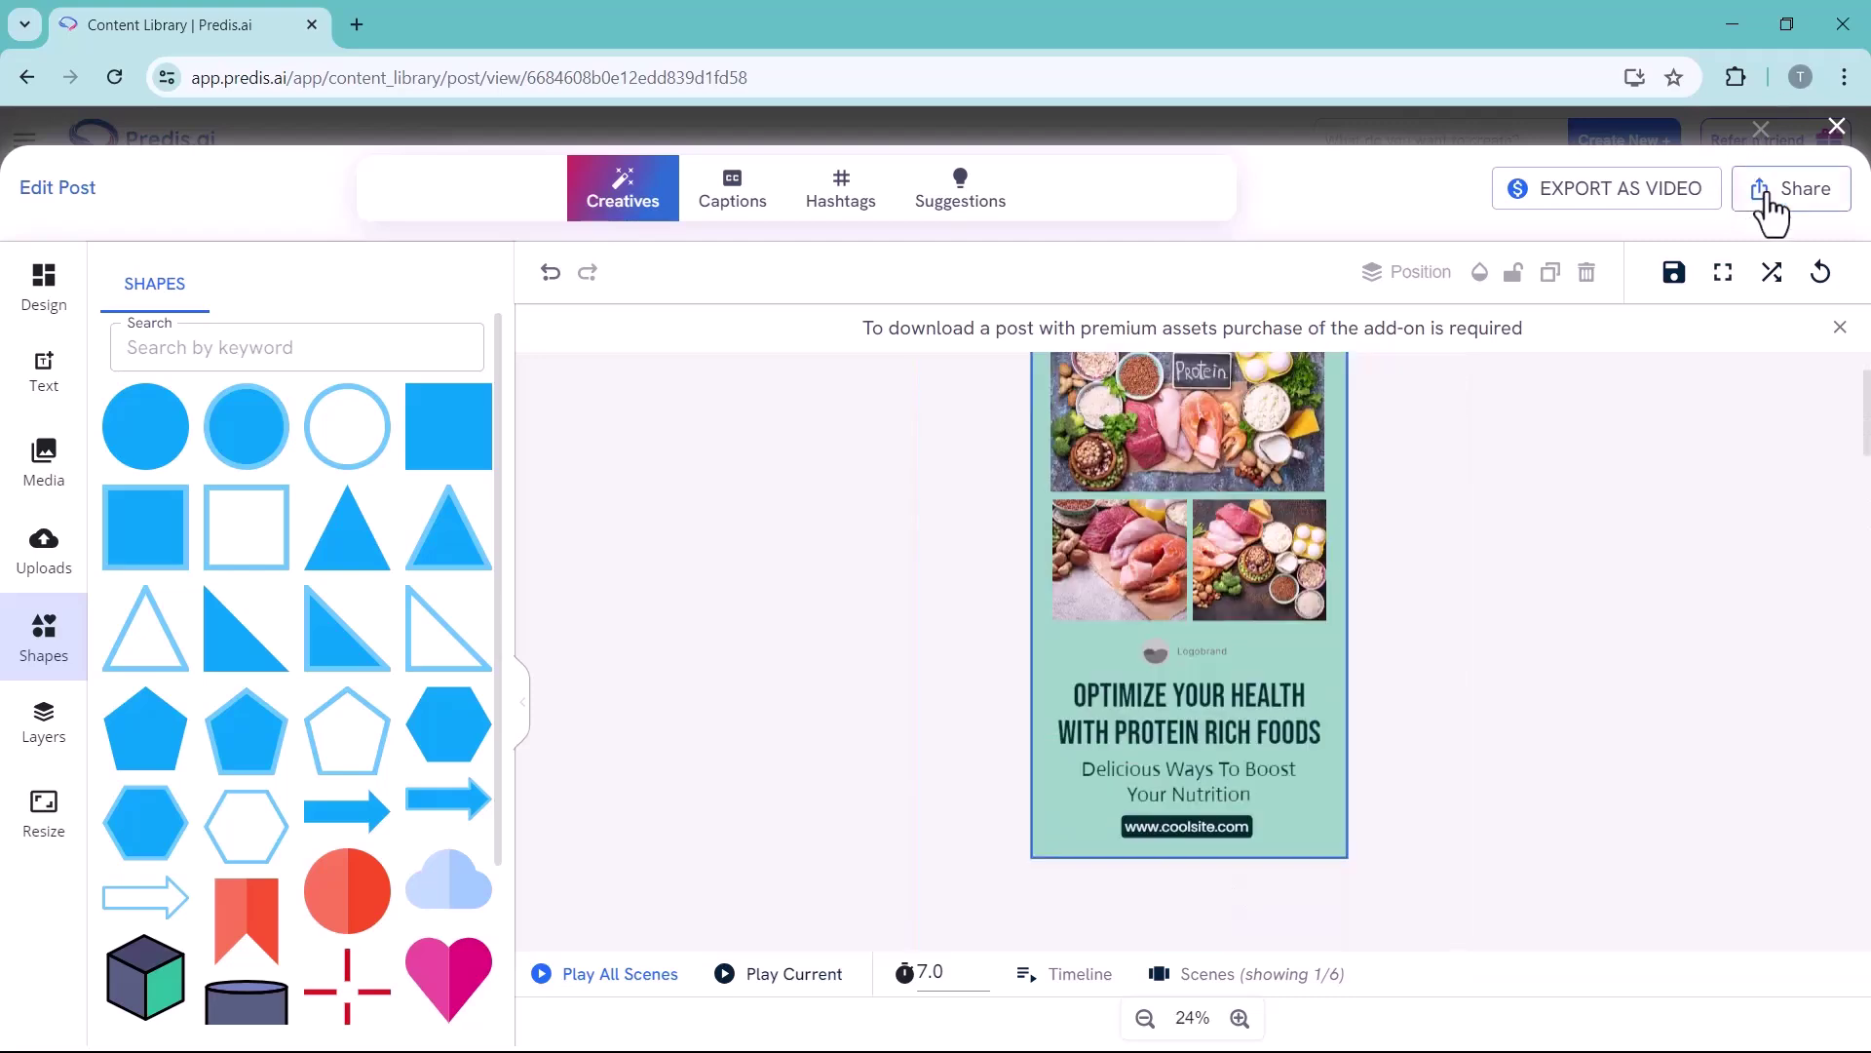
pyautogui.click(1528, 204)
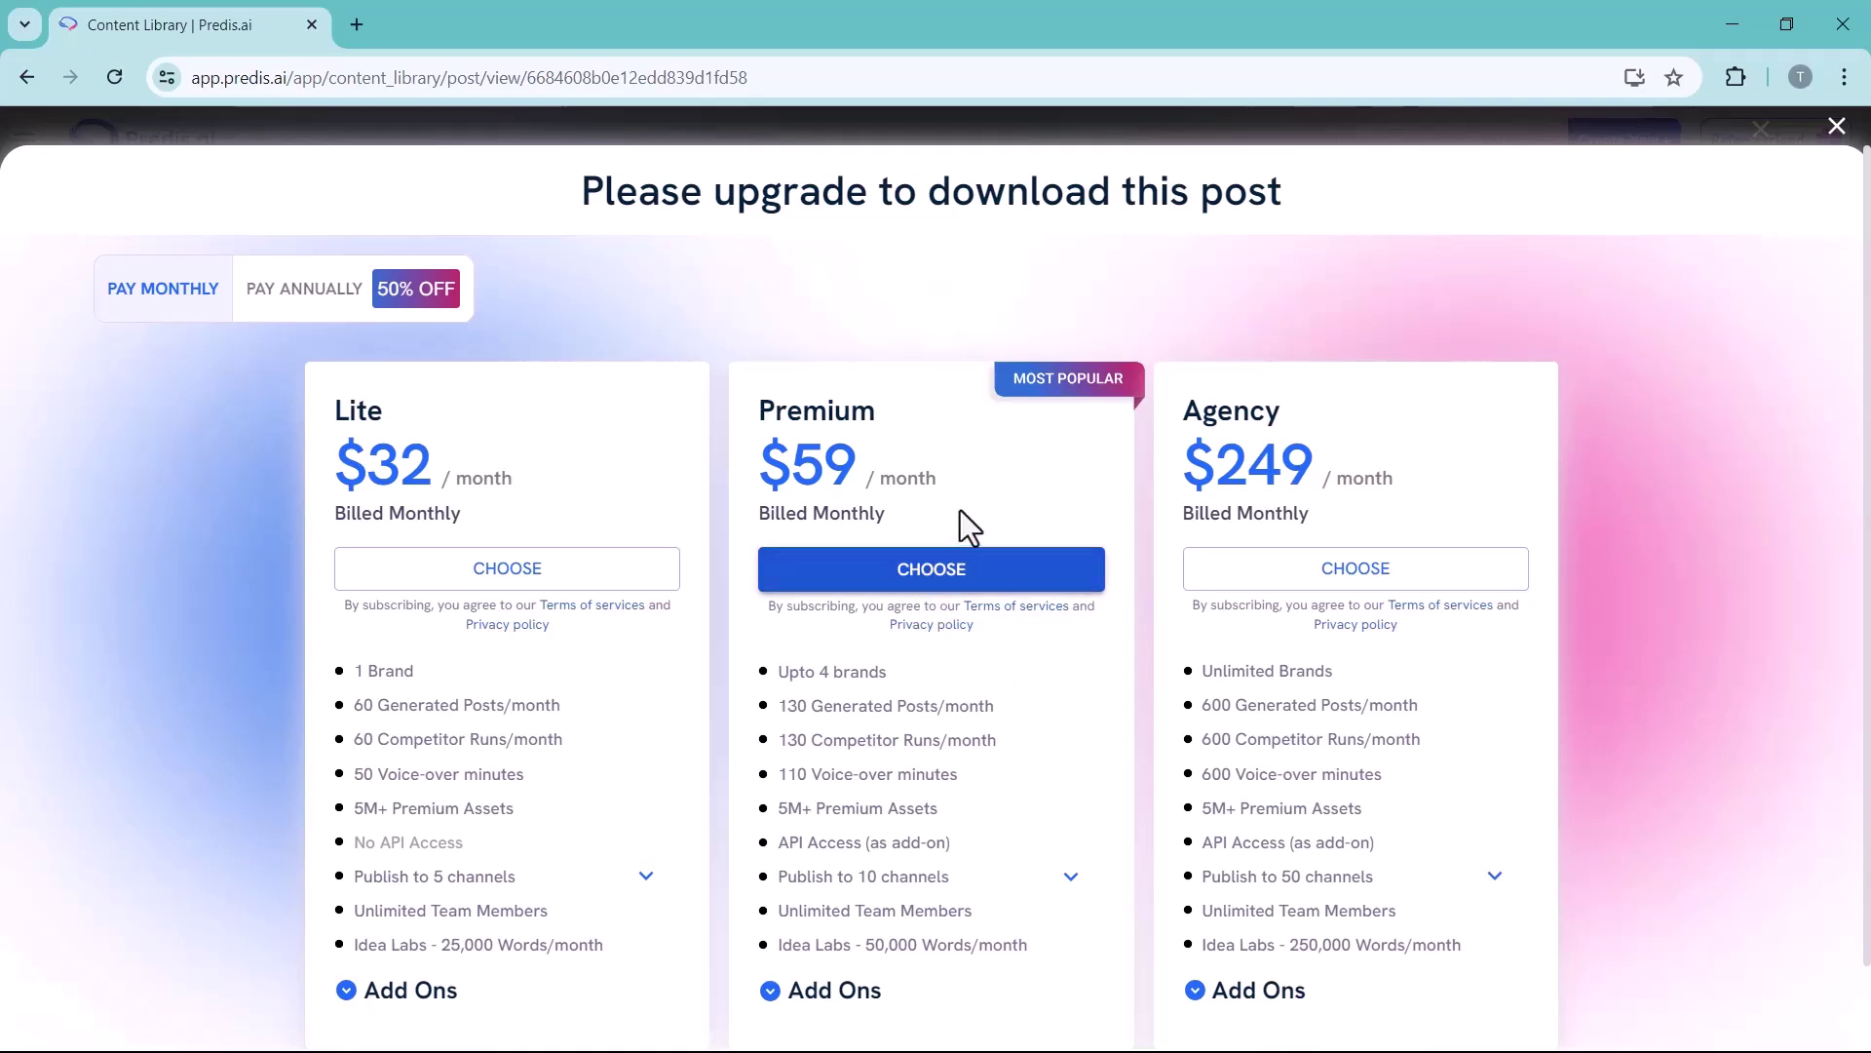
pyautogui.scroll(-1, 961, 526)
pyautogui.scroll(-1, 959, 511)
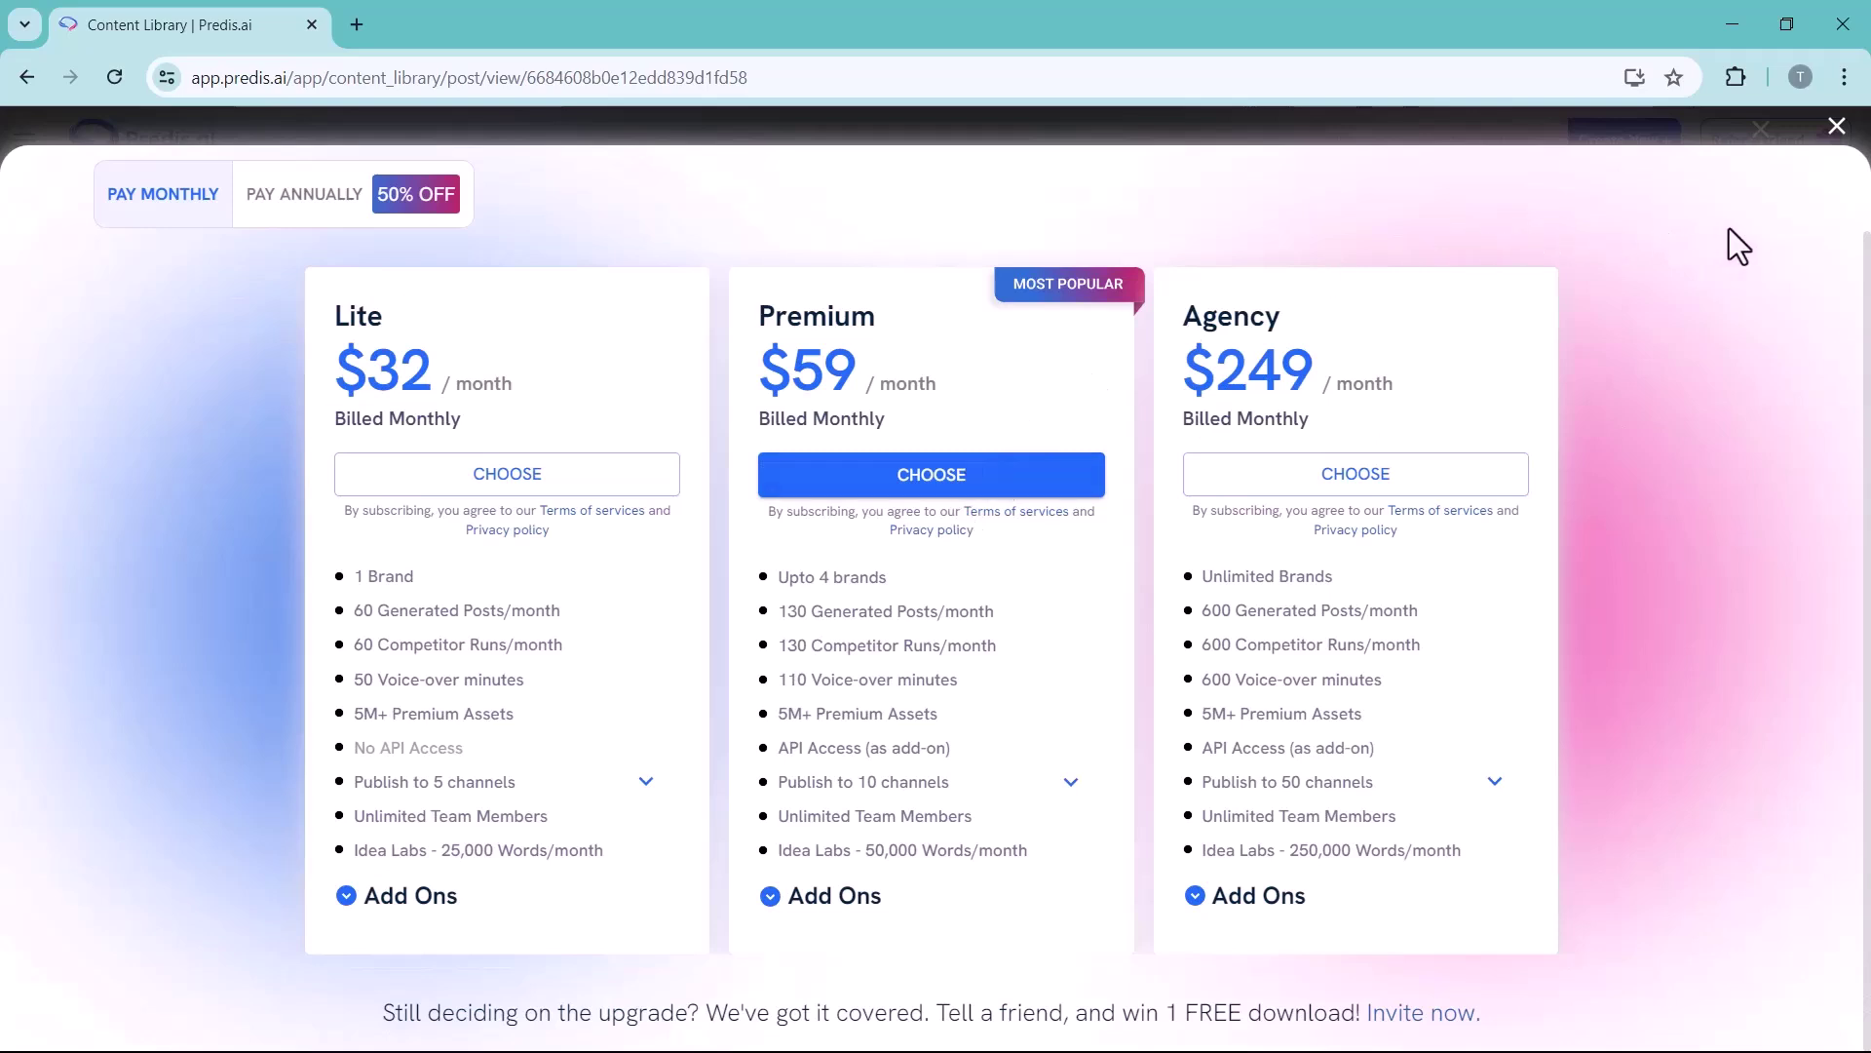
# Step: Dismiss the upgrade offer and browse Media and Text before showing Design templates
pyautogui.click(1834, 129)
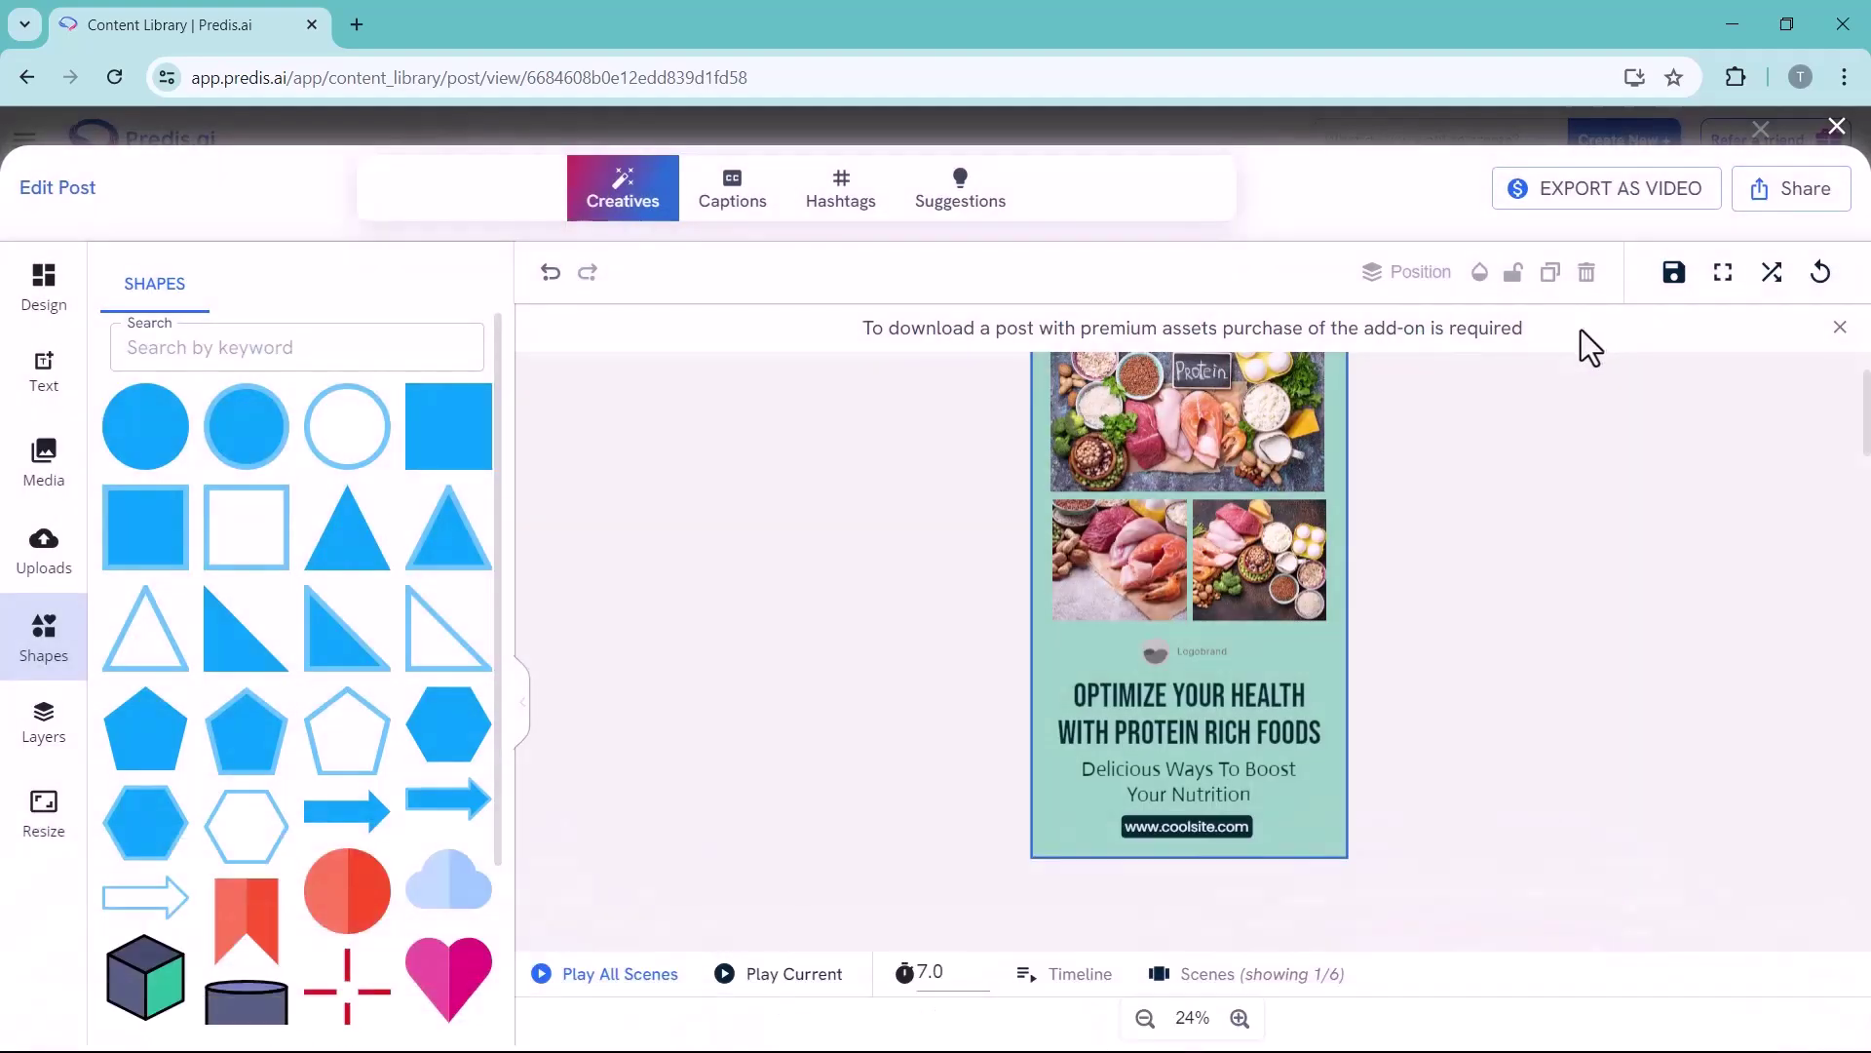
pyautogui.scroll(1, 1494, 448)
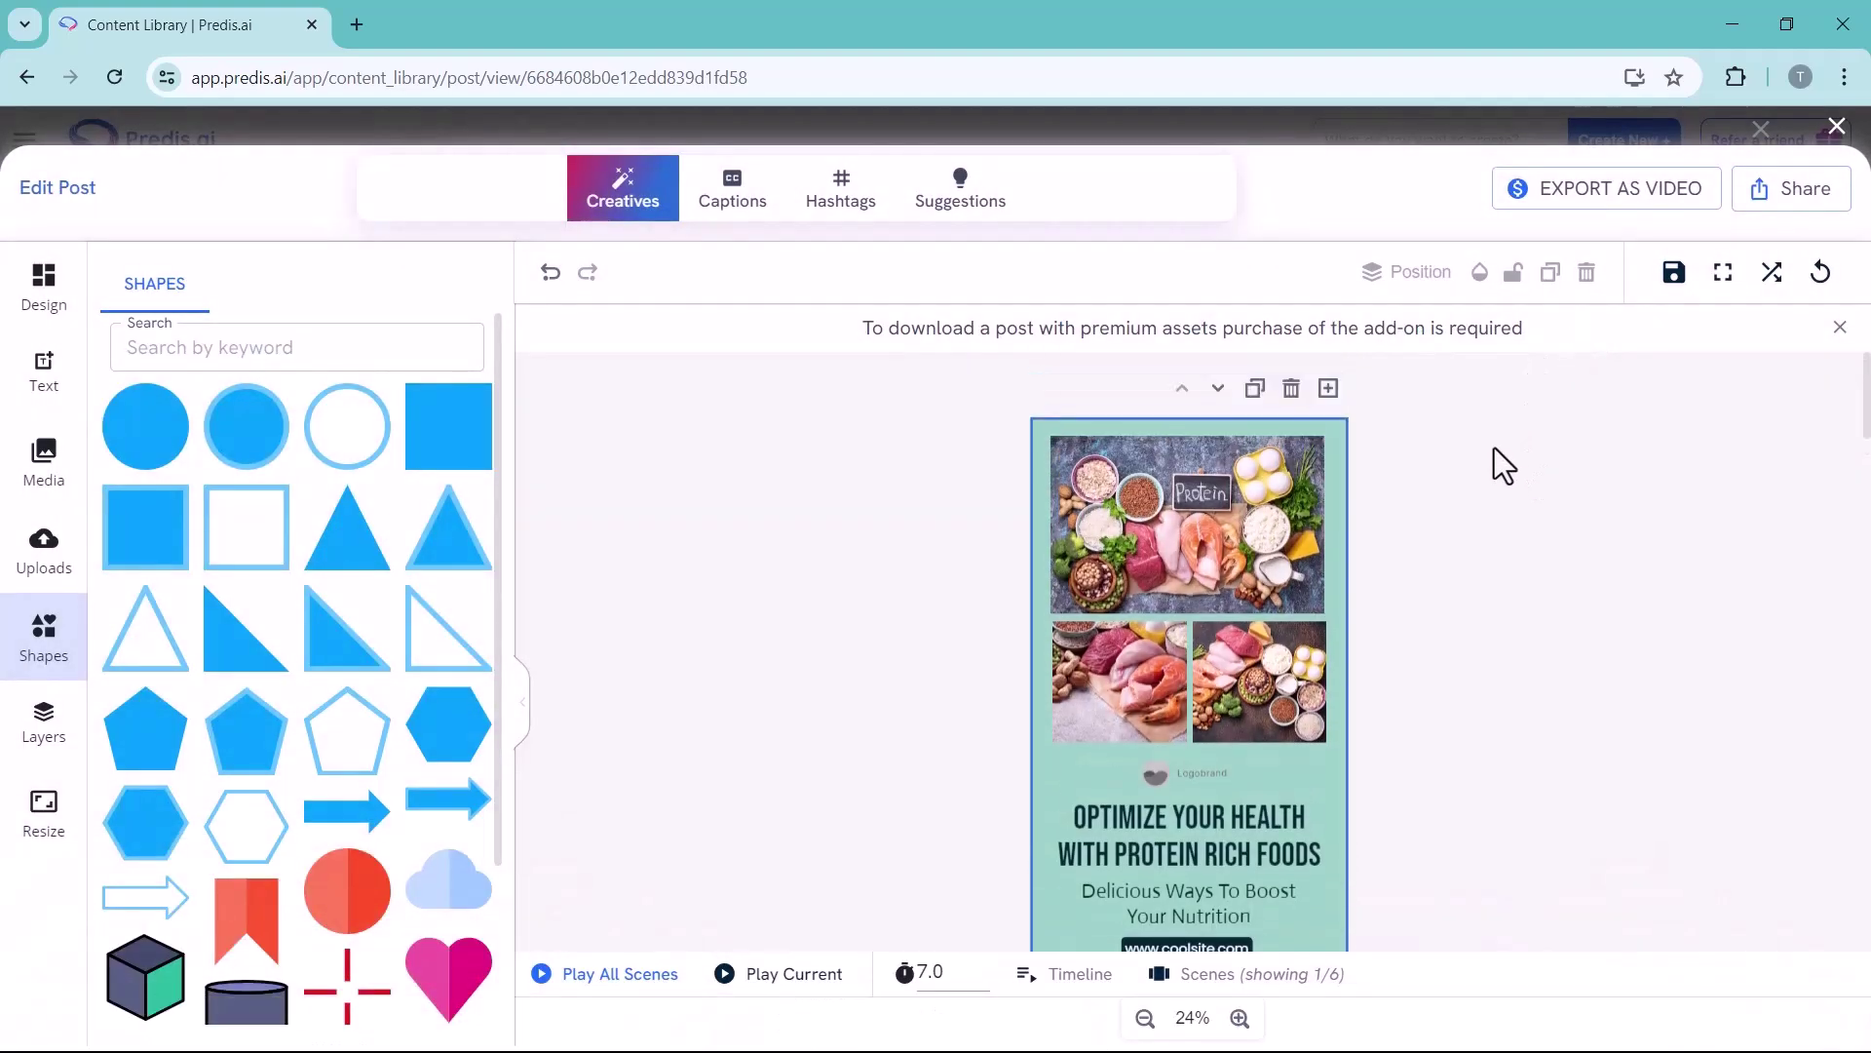
pyautogui.click(37, 487)
pyautogui.click(43, 377)
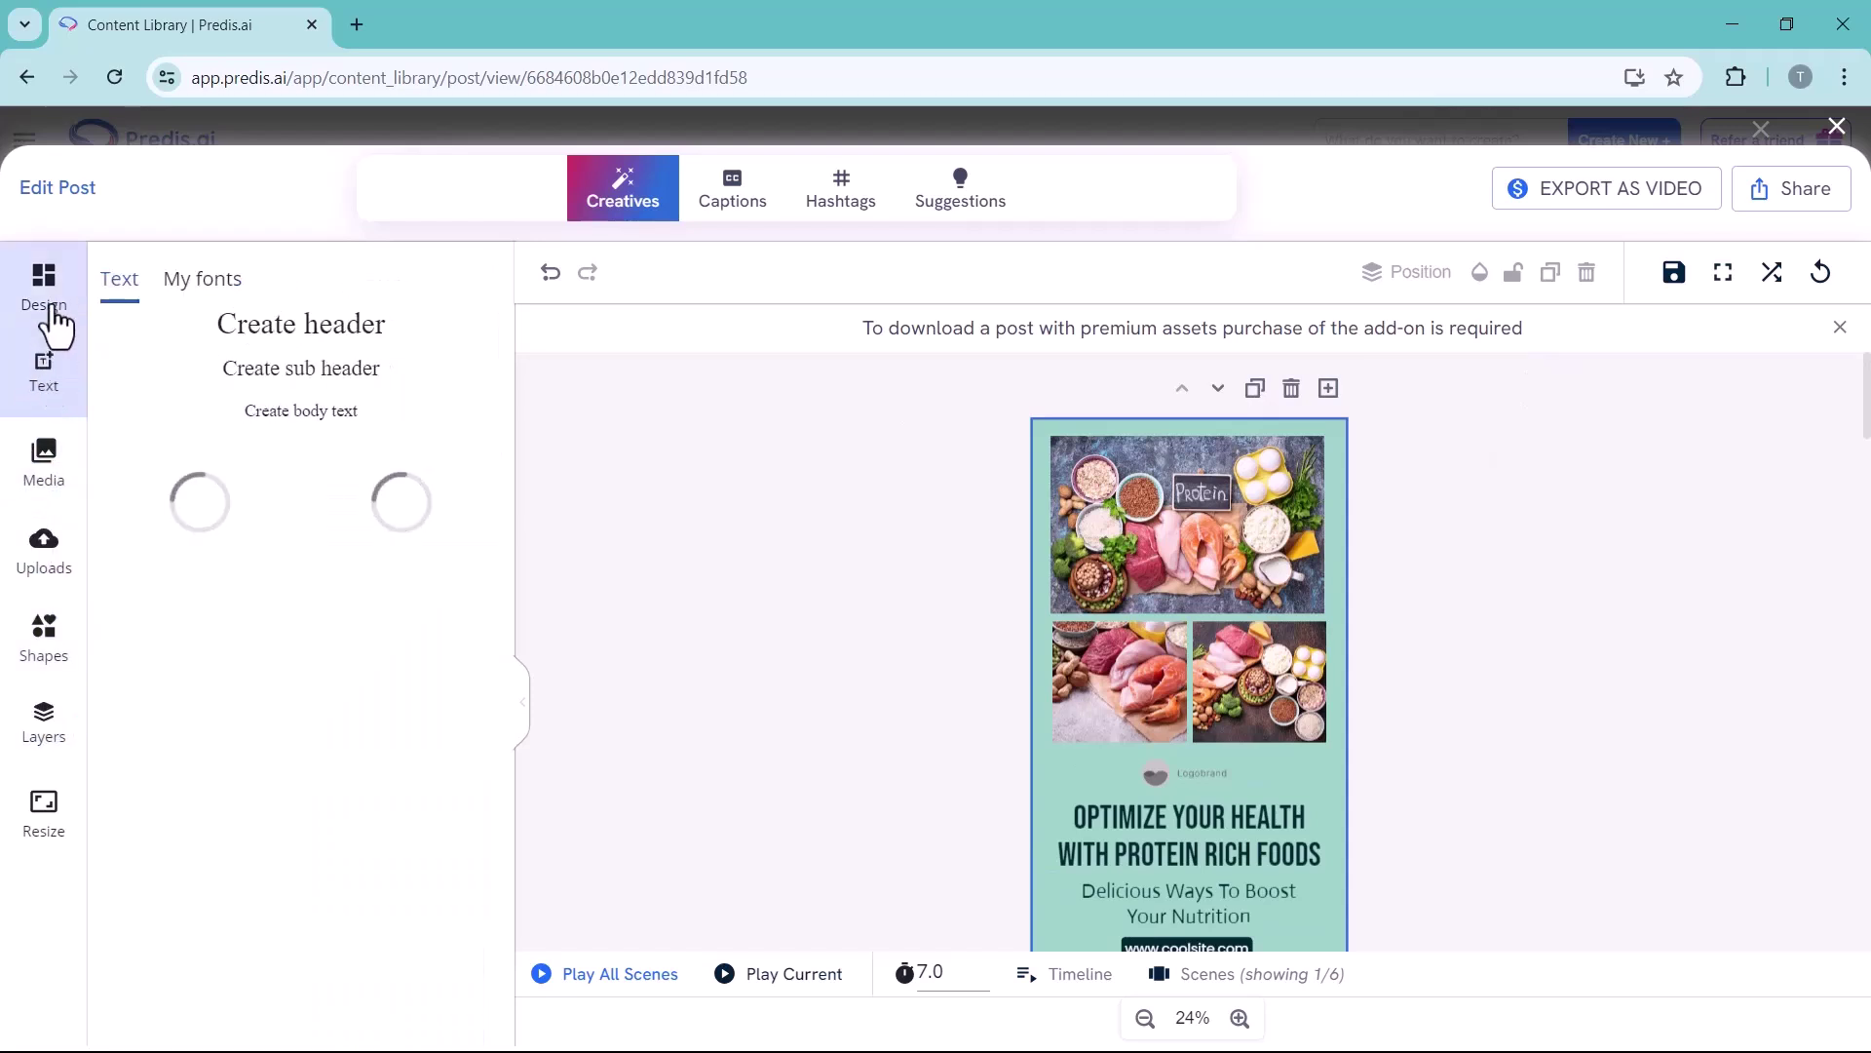
pyautogui.click(49, 311)
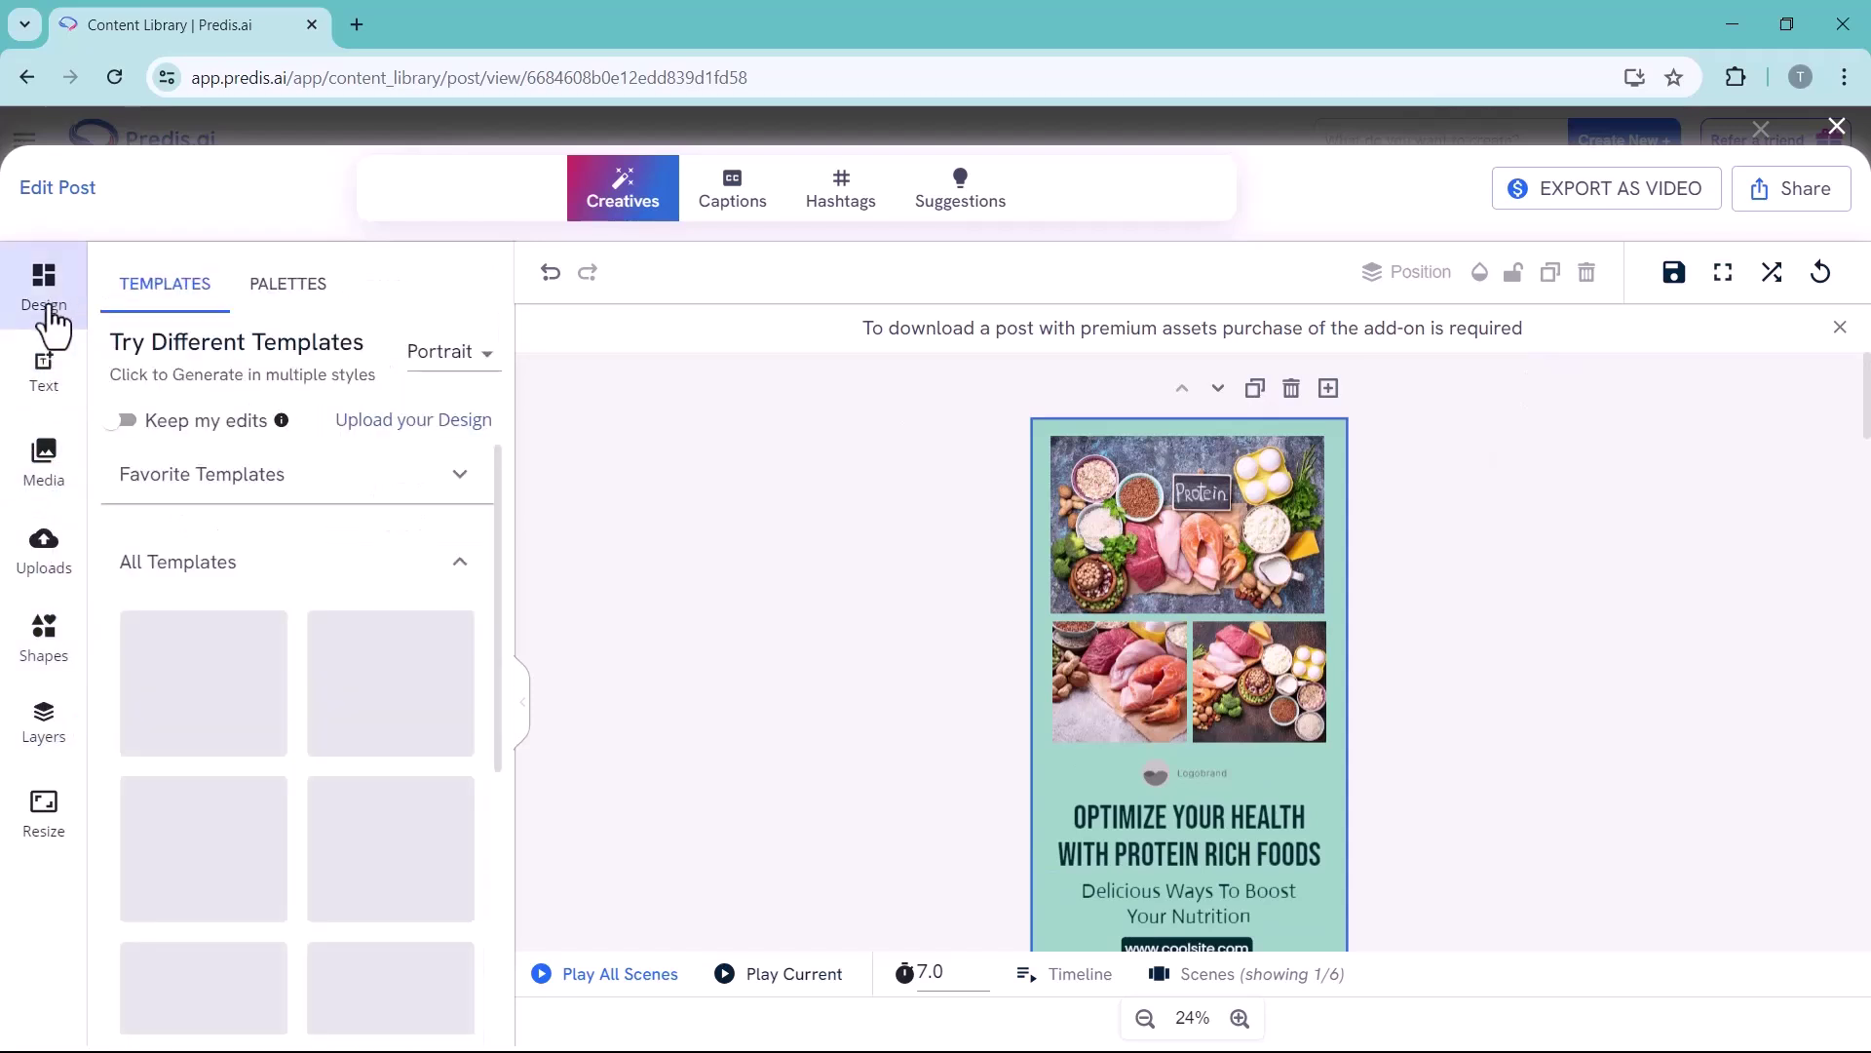